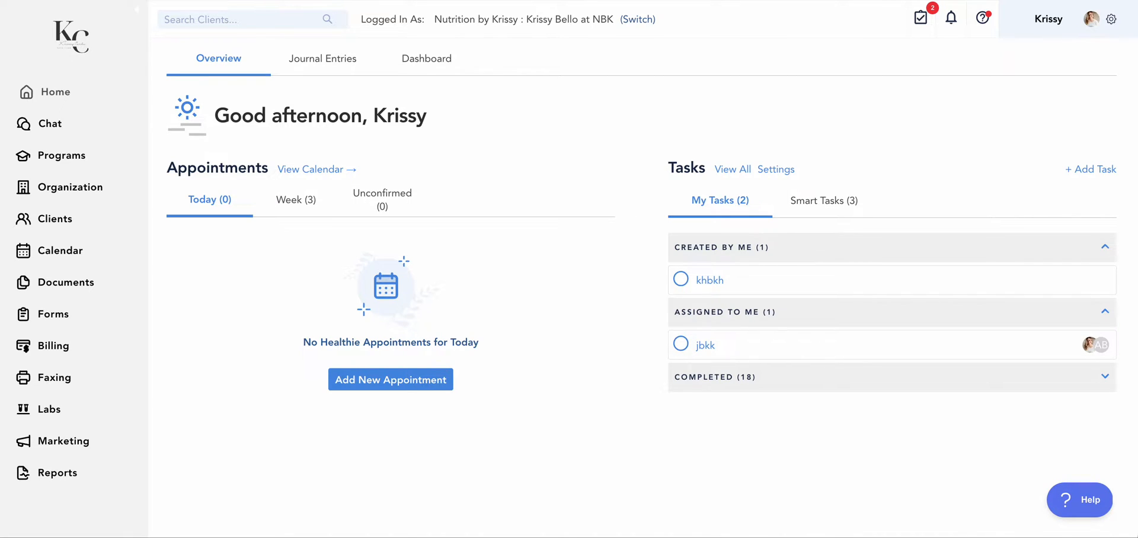
Open the Office Ally settings from the CMS 1500s page in Billing
{"action": "left_click", "coordinate": [46, 344]}
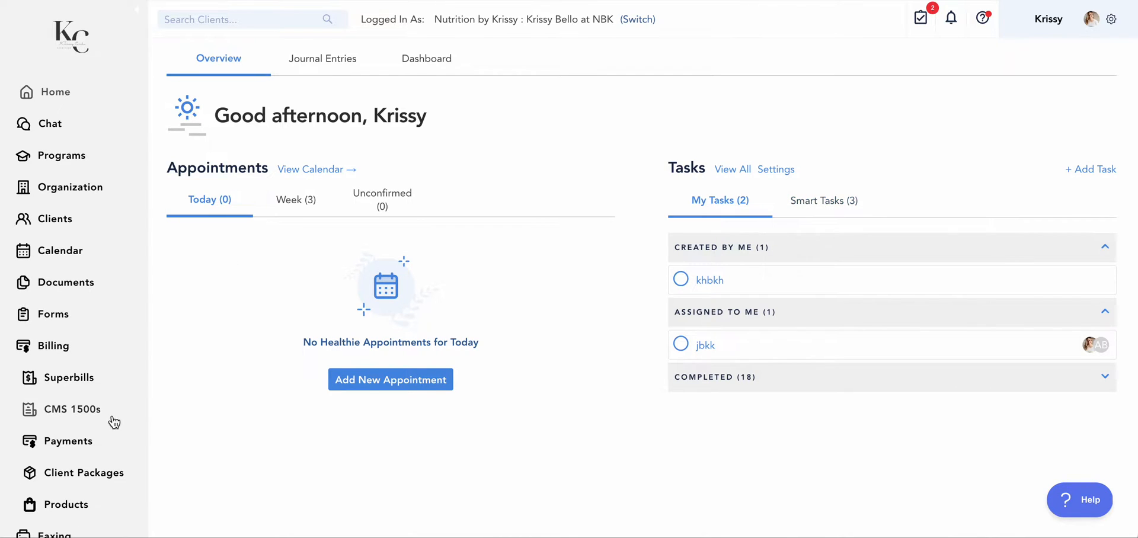
{"action": "left_click", "coordinate": [95, 408]}
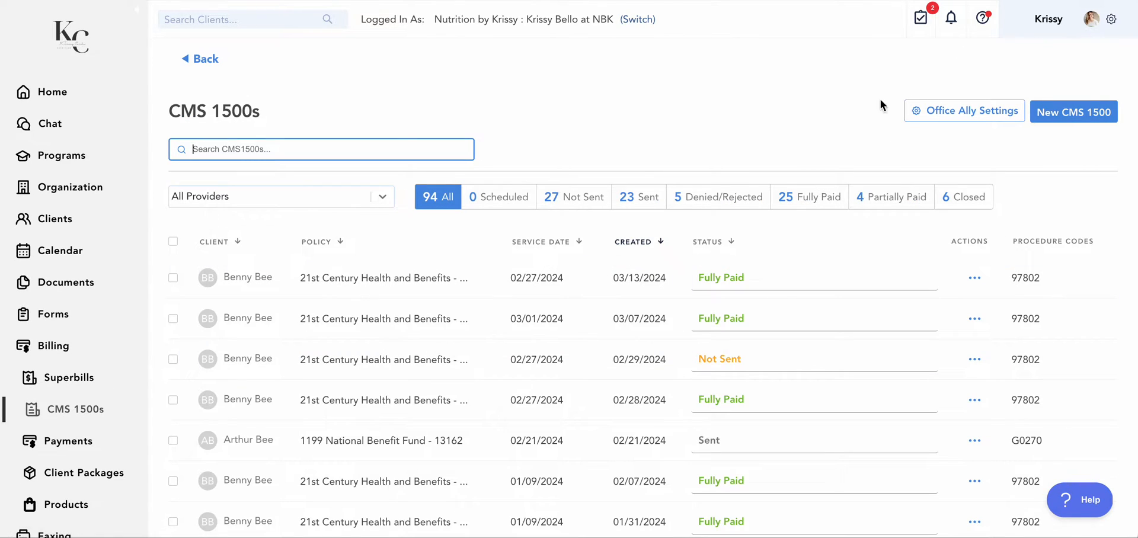
{"action": "left_click", "coordinate": [961, 118]}
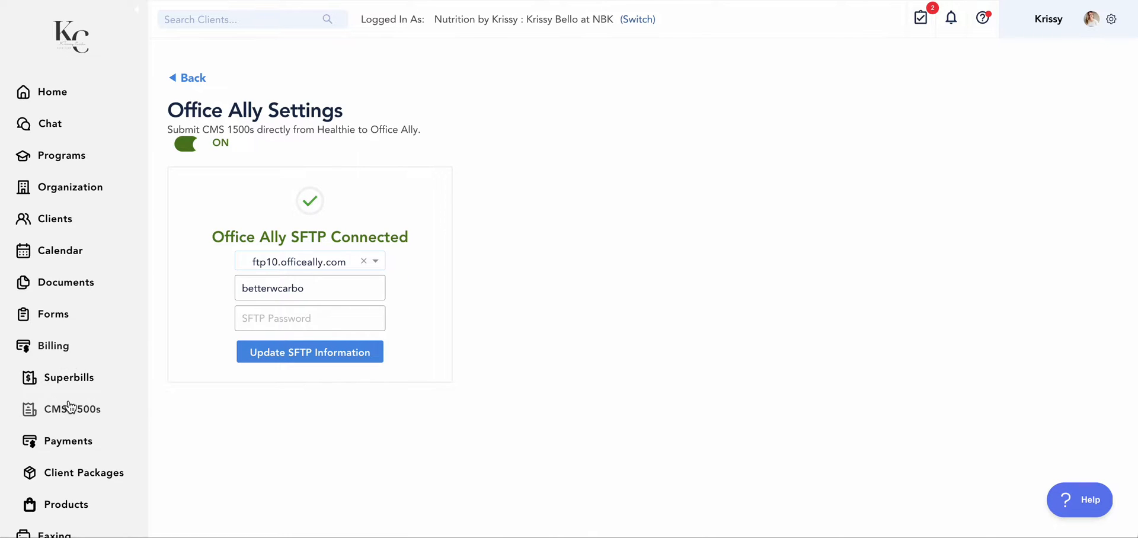
Return to the CMS 1500s page, reopen the Office Ally settings and examine the available SFTP server options
{"action": "left_click", "coordinate": [60, 418]}
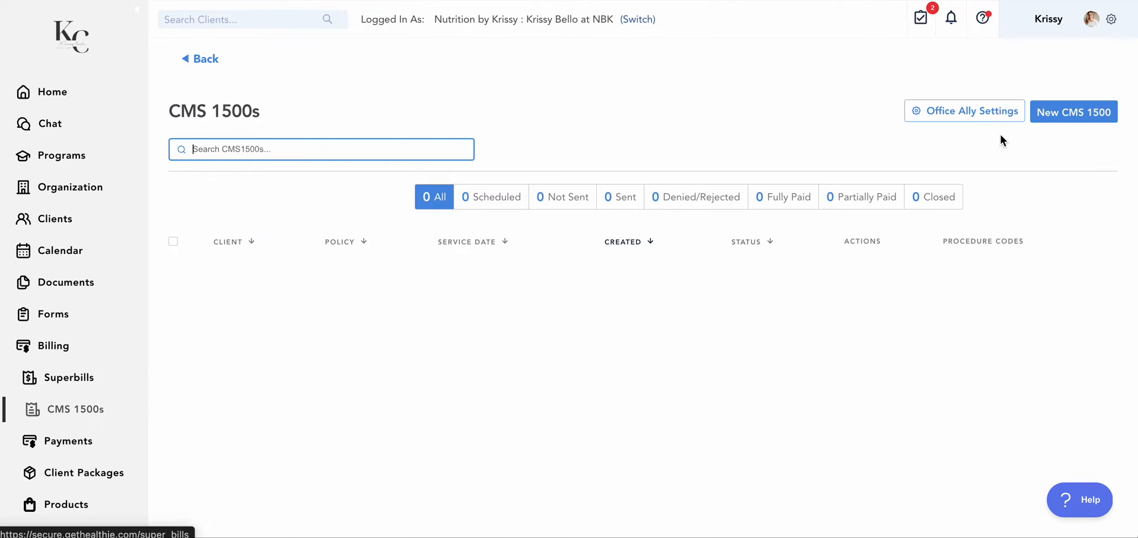
{"action": "left_click", "coordinate": [962, 116]}
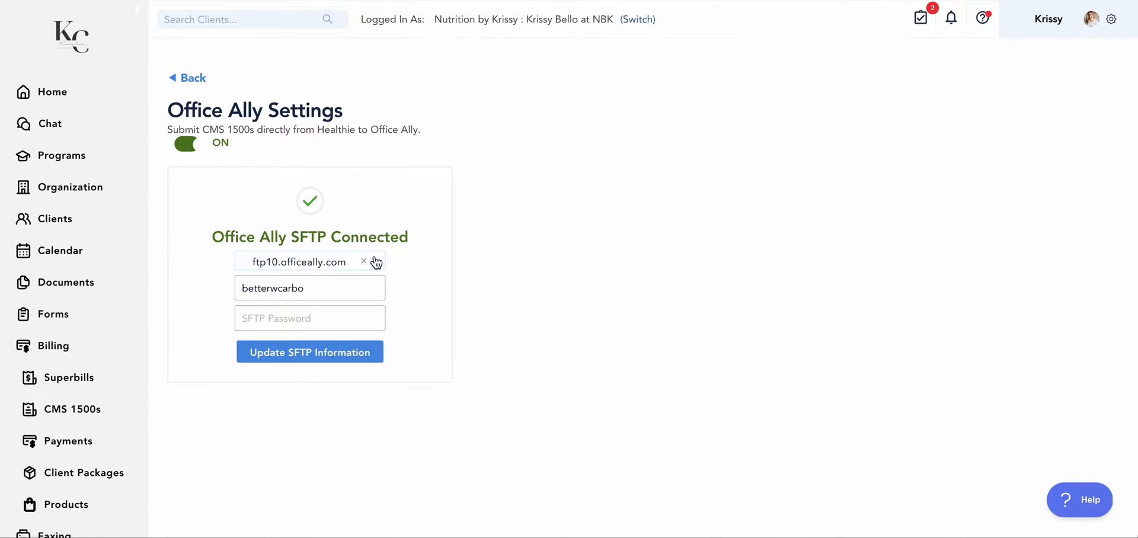
{"action": "left_click", "coordinate": [377, 263]}
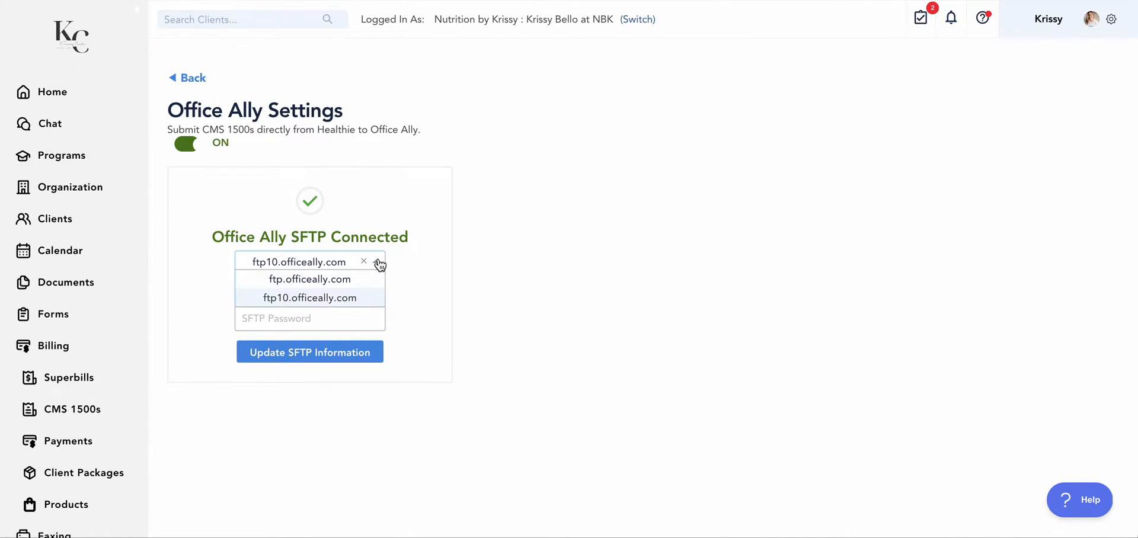
{"action": "left_click", "coordinate": [400, 290]}
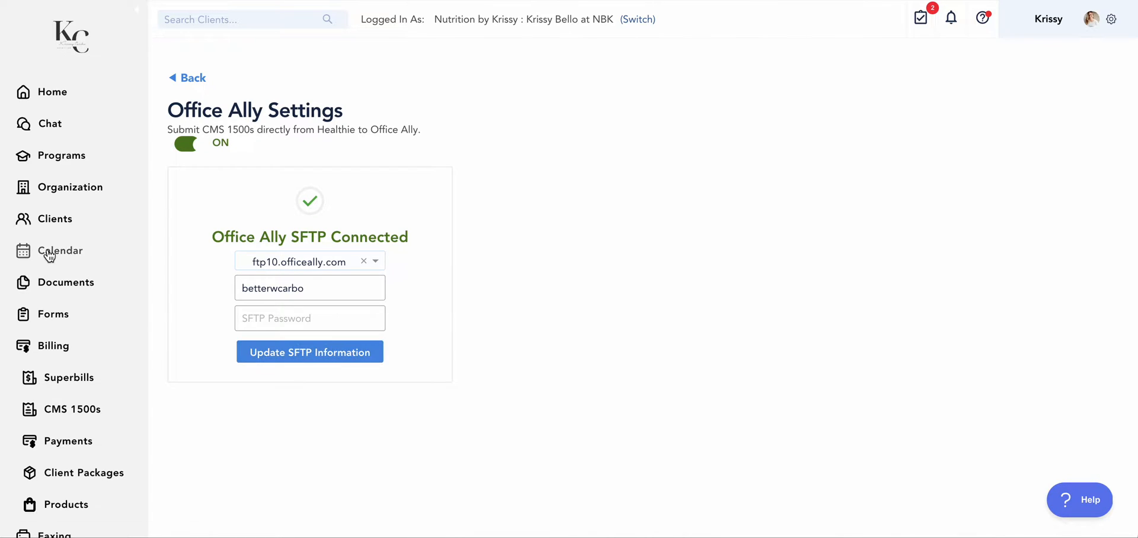
Find the default Onboarding Intake flow among the form intake flows and open it
{"action": "left_click", "coordinate": [53, 320]}
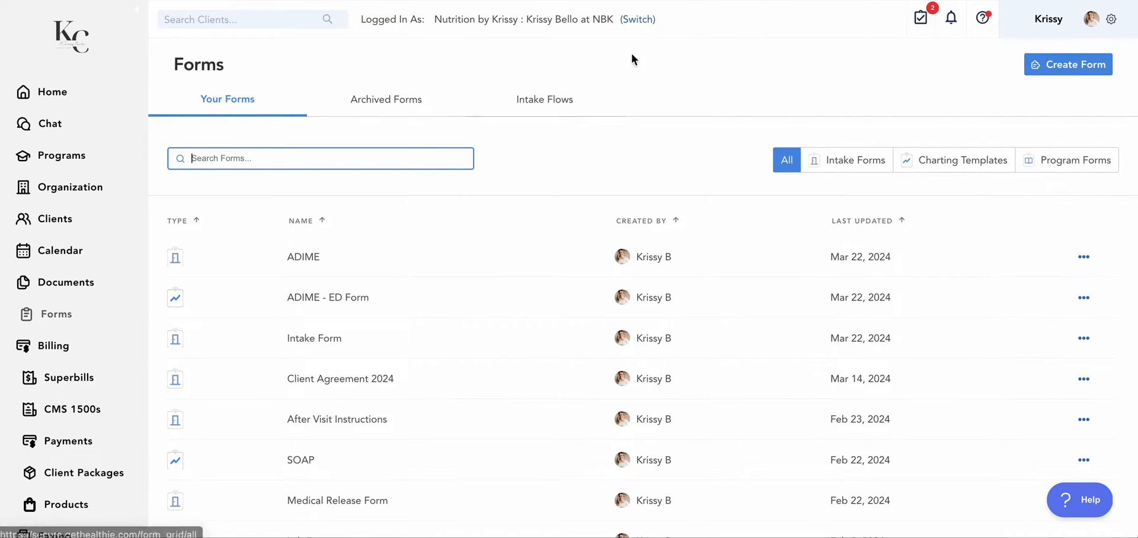
{"action": "left_click", "coordinate": [571, 101]}
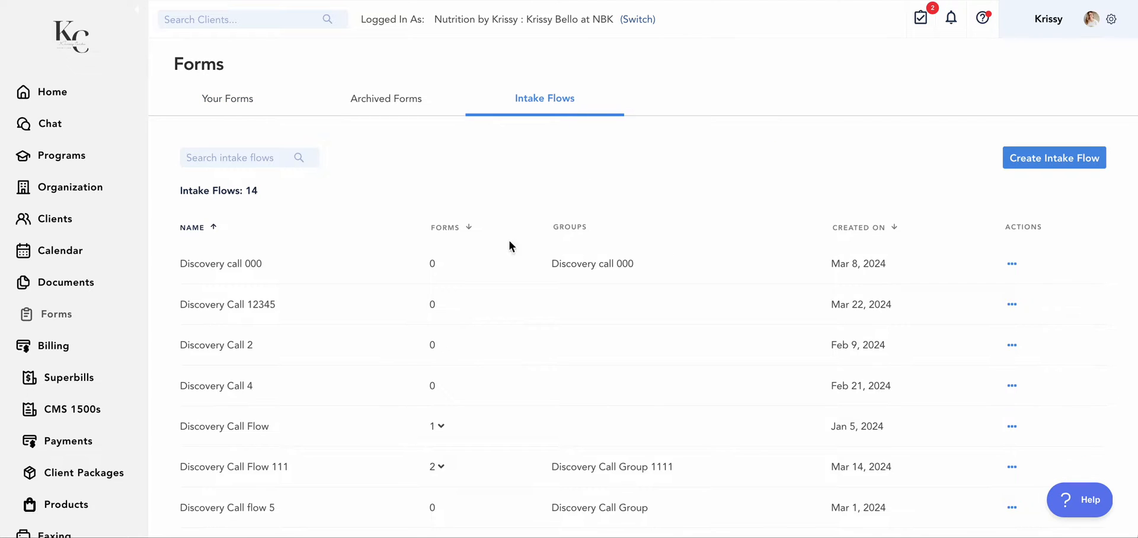
{"action": "scroll", "coordinate": [432, 468], "scroll_direction": "down", "scroll_amount": 4}
{"action": "scroll", "coordinate": [432, 468], "scroll_direction": "down", "scroll_amount": 3}
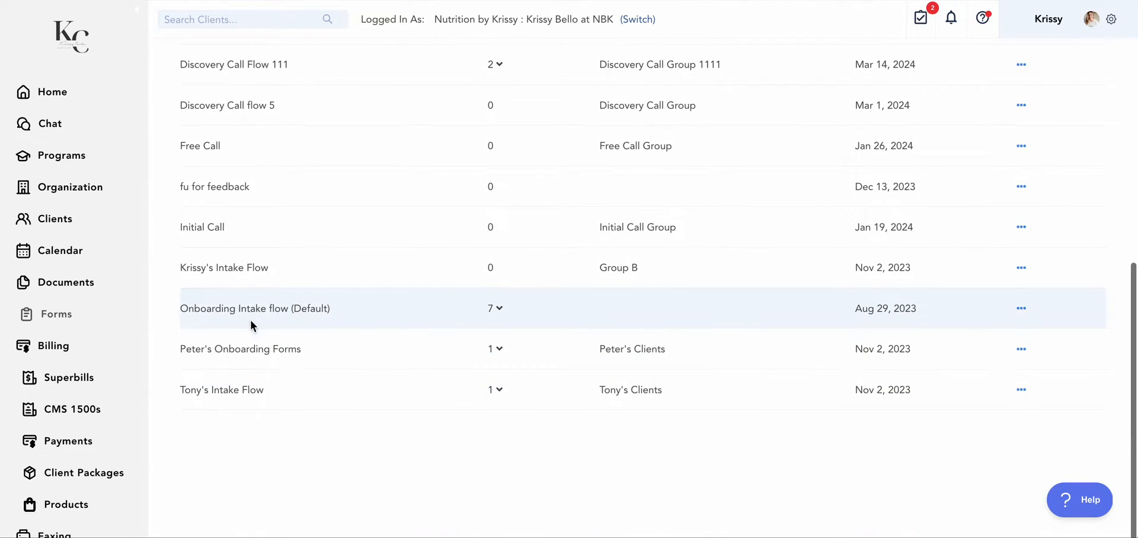
{"action": "left_click", "coordinate": [268, 309]}
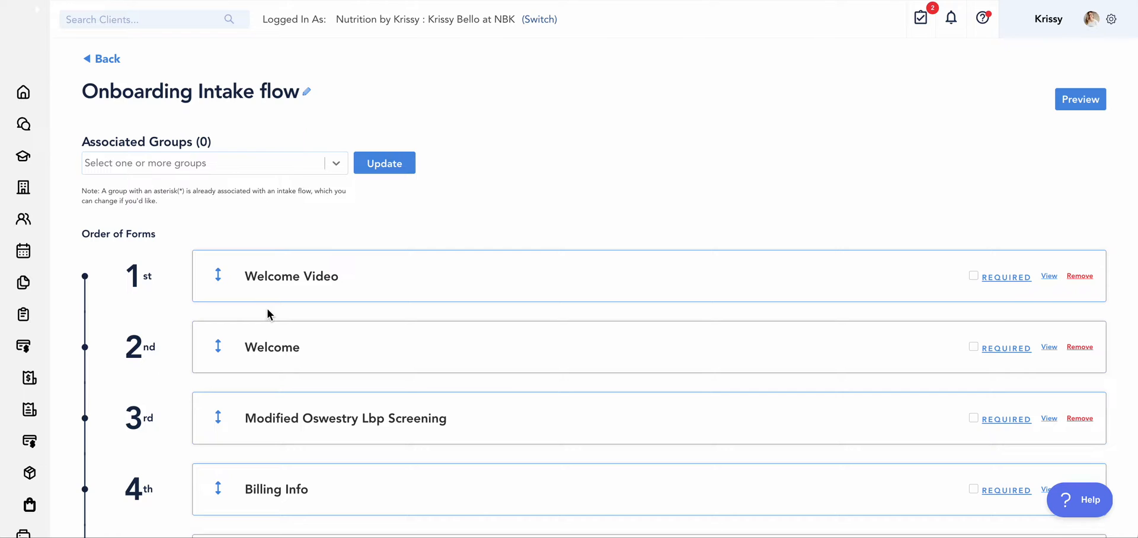
Review the order of forms in the Onboarding Intake flow and expand the options for adding a form
{"action": "scroll", "coordinate": [399, 390], "scroll_direction": "down", "scroll_amount": 5}
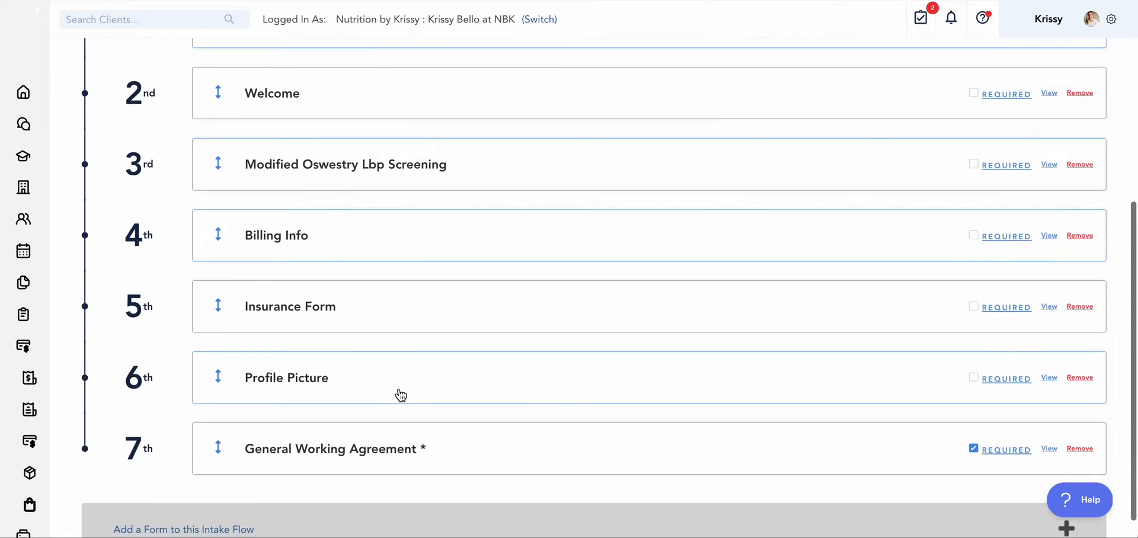
{"action": "scroll", "coordinate": [401, 395], "scroll_direction": "up", "scroll_amount": 1}
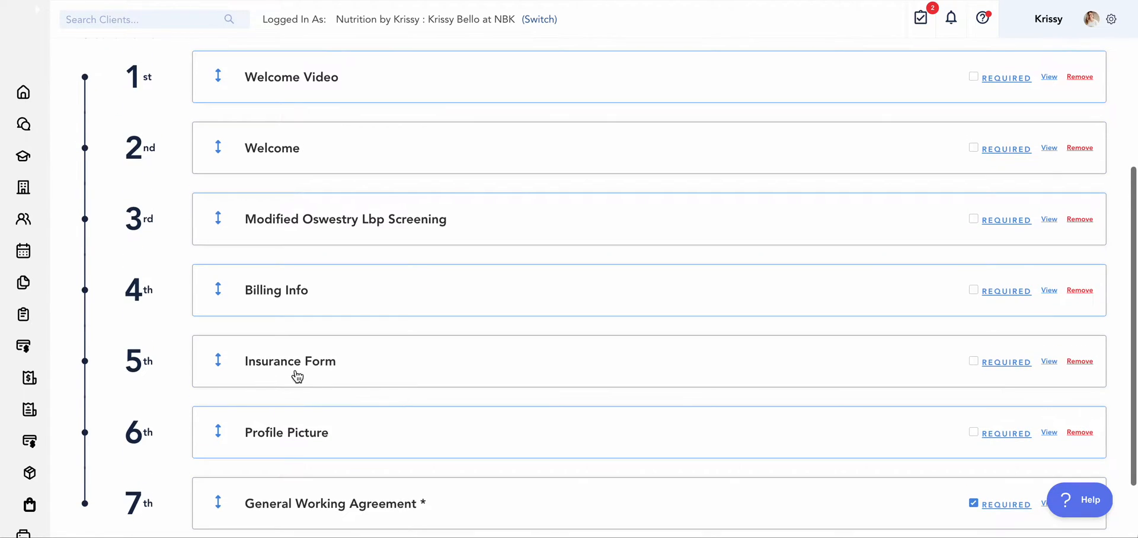
{"action": "scroll", "coordinate": [315, 368], "scroll_direction": "down", "scroll_amount": 2}
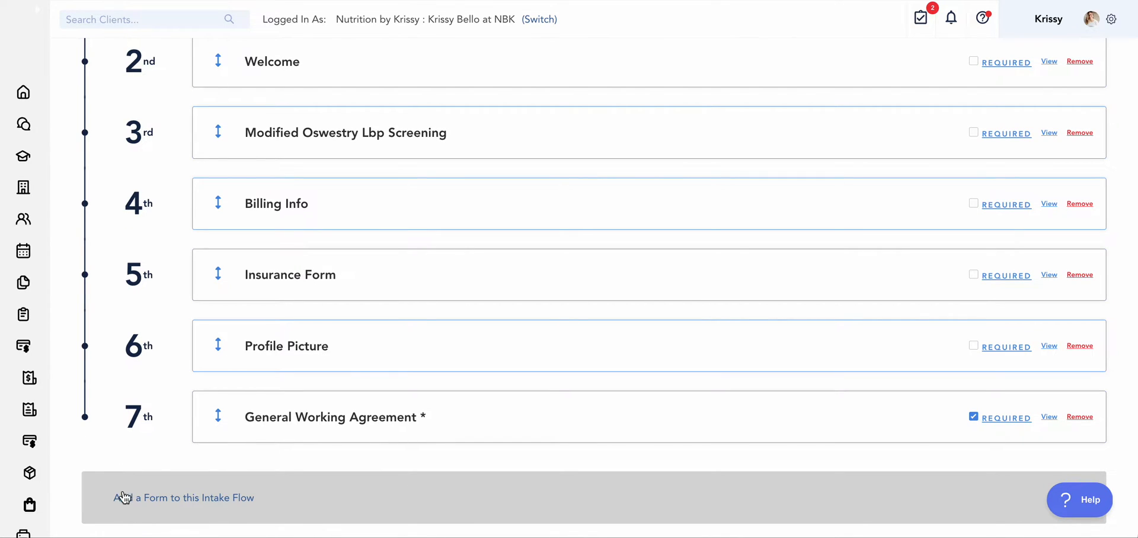
{"action": "left_click", "coordinate": [187, 507]}
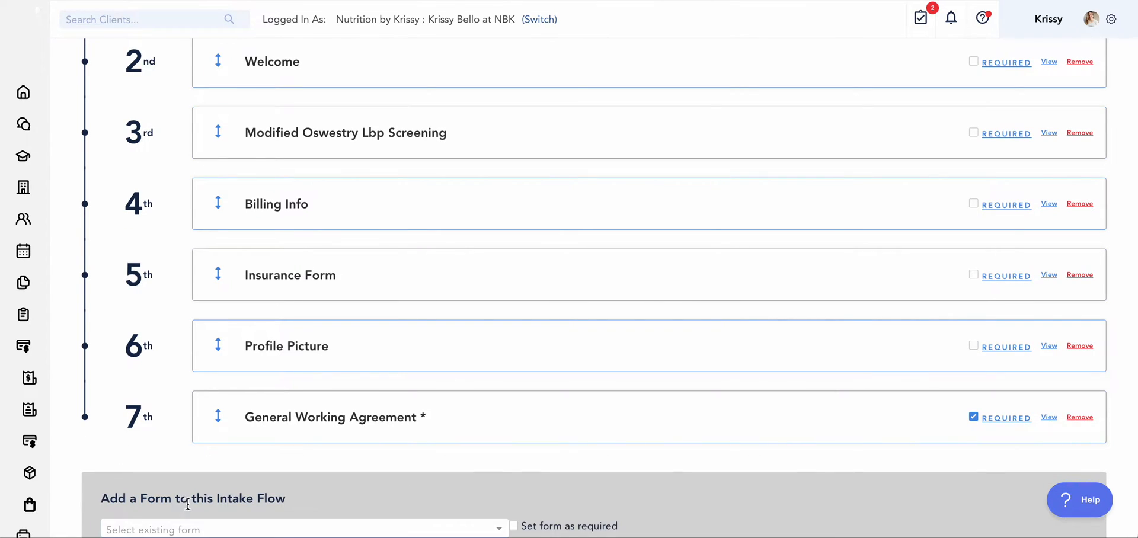
{"action": "scroll", "coordinate": [145, 492], "scroll_direction": "down", "scroll_amount": 1}
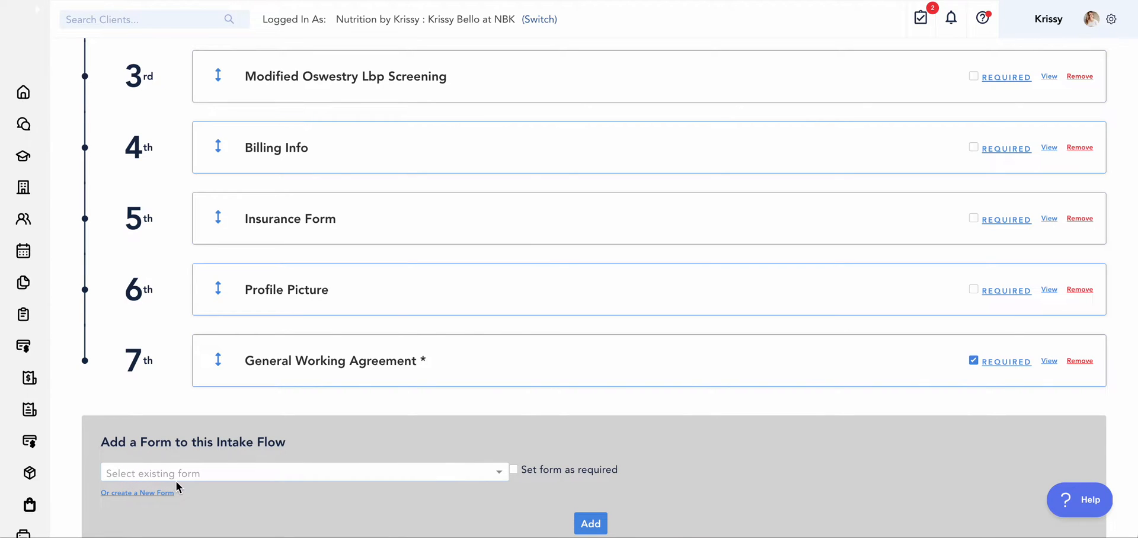
Open the Insurance Form in the intake flow and examine its insurance policy fields
{"action": "scroll", "coordinate": [307, 473], "scroll_direction": "up", "scroll_amount": 1}
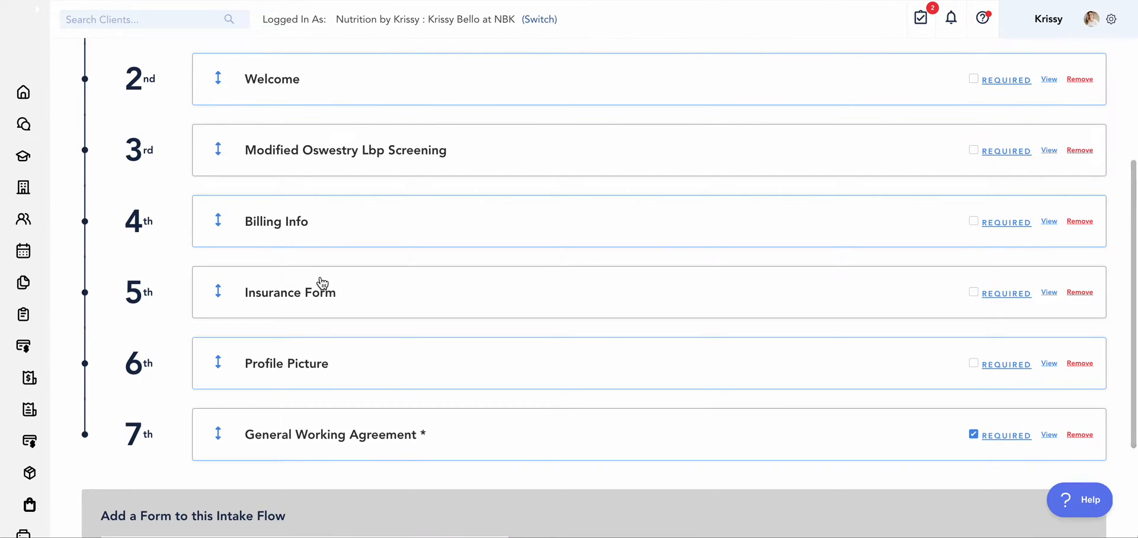
{"action": "left_click", "coordinate": [298, 292]}
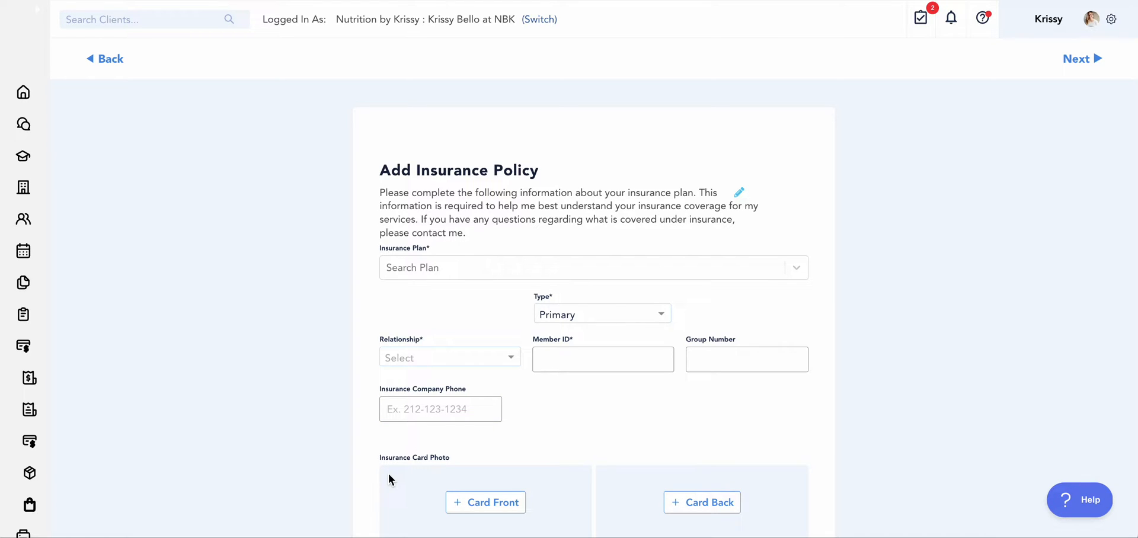
{"action": "scroll", "coordinate": [753, 513], "scroll_direction": "down", "scroll_amount": 1}
Open the first active client's profile and view the forms available for a completion request in Charting
{"action": "left_click", "coordinate": [30, 228]}
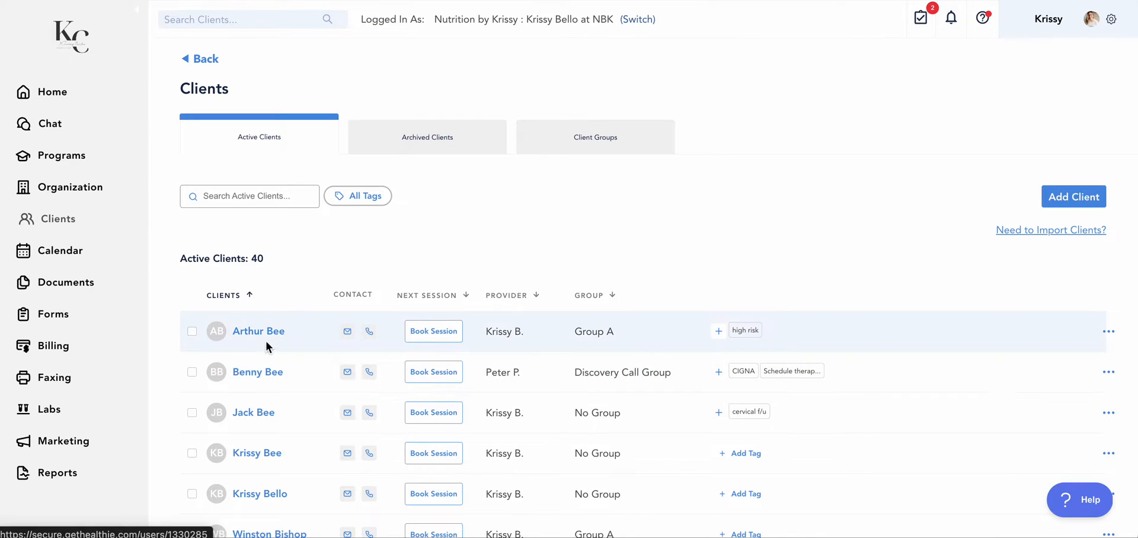
{"action": "left_click", "coordinate": [263, 335]}
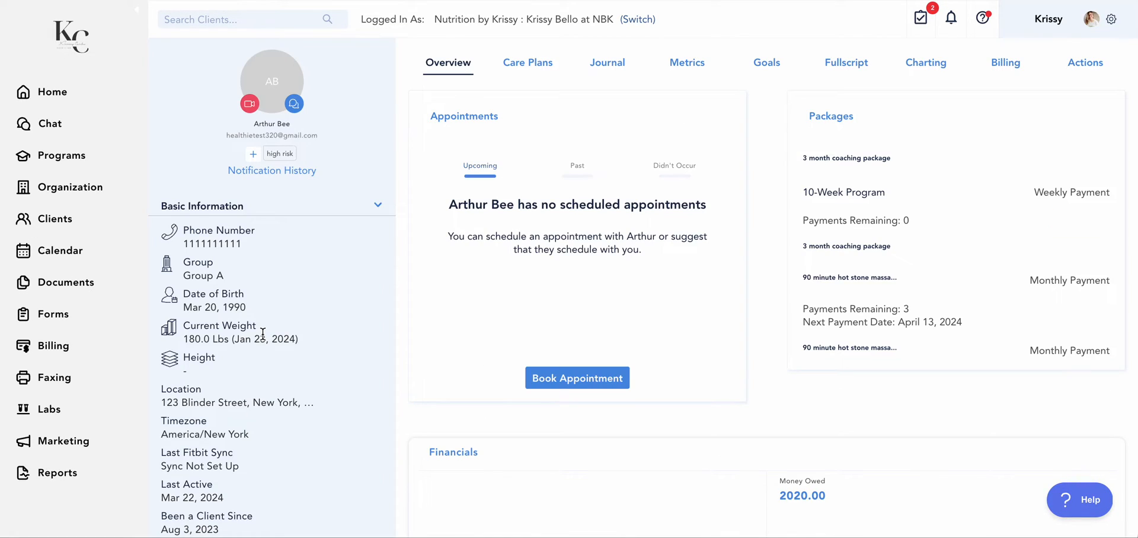
{"action": "left_click", "coordinate": [914, 59]}
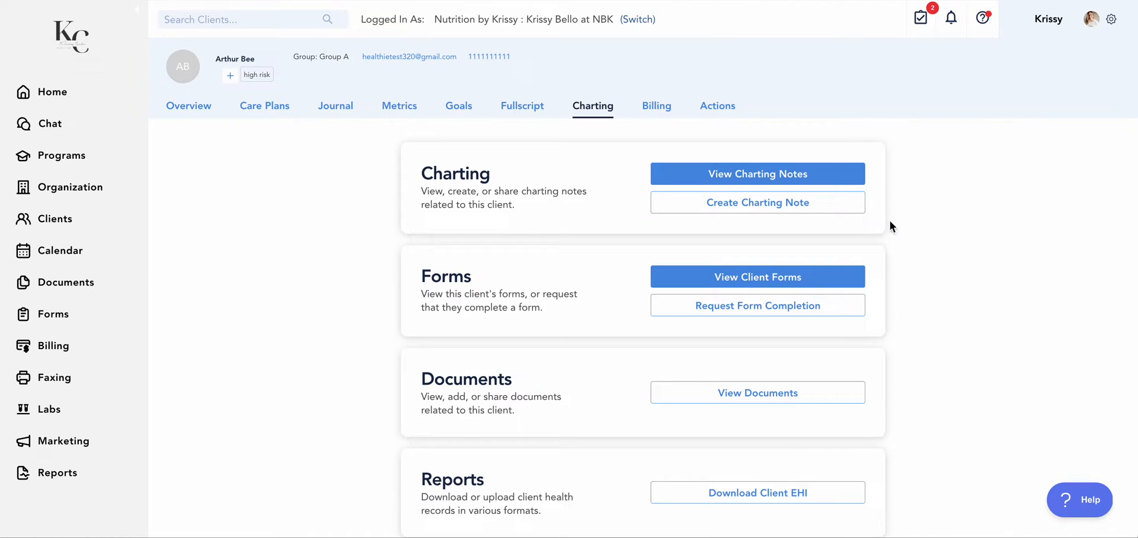
{"action": "left_click", "coordinate": [763, 311]}
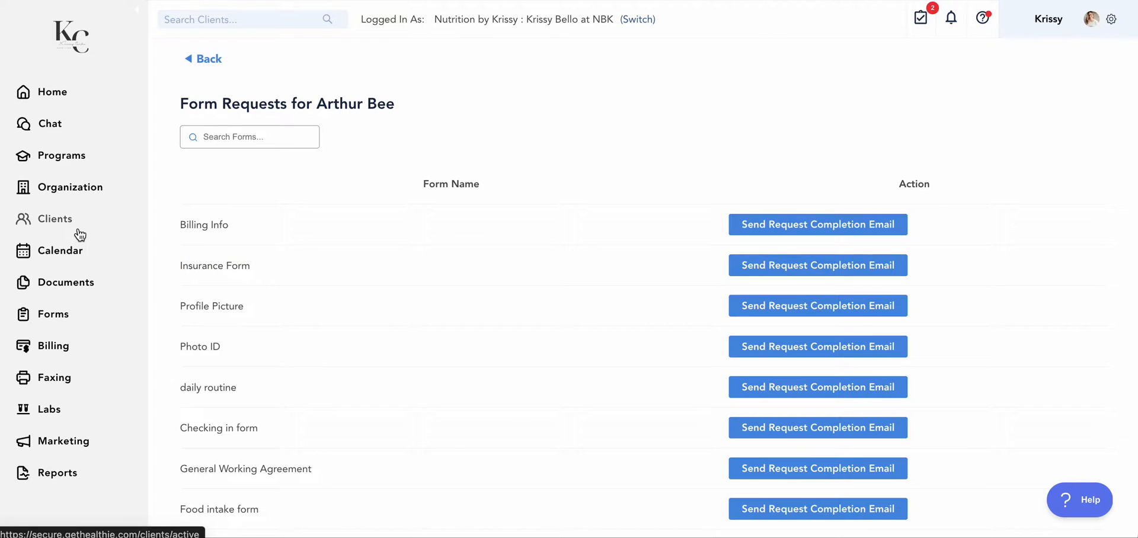
Leave the form requests and examine the insurance policy details in the client's information under Actions
{"action": "left_click", "coordinate": [214, 63]}
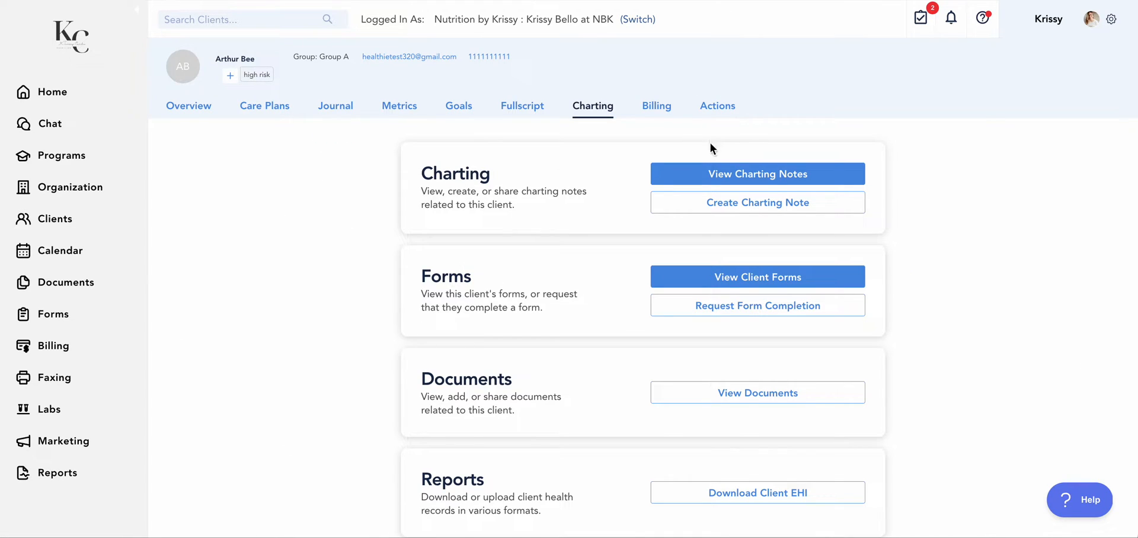
{"action": "left_click", "coordinate": [718, 105]}
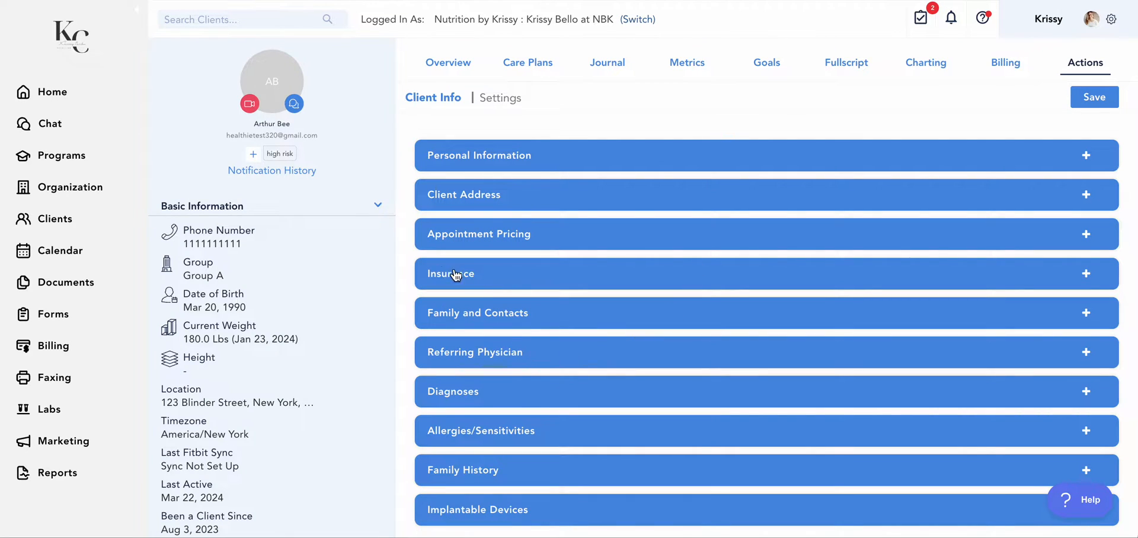
{"action": "left_click", "coordinate": [478, 275]}
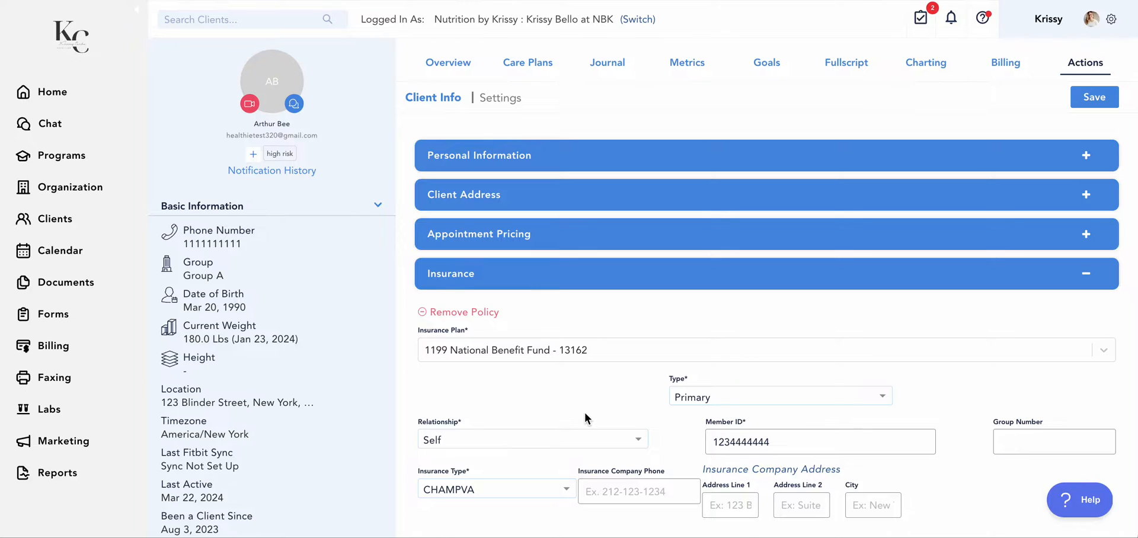
{"action": "scroll", "coordinate": [585, 415], "scroll_direction": "down", "scroll_amount": 3}
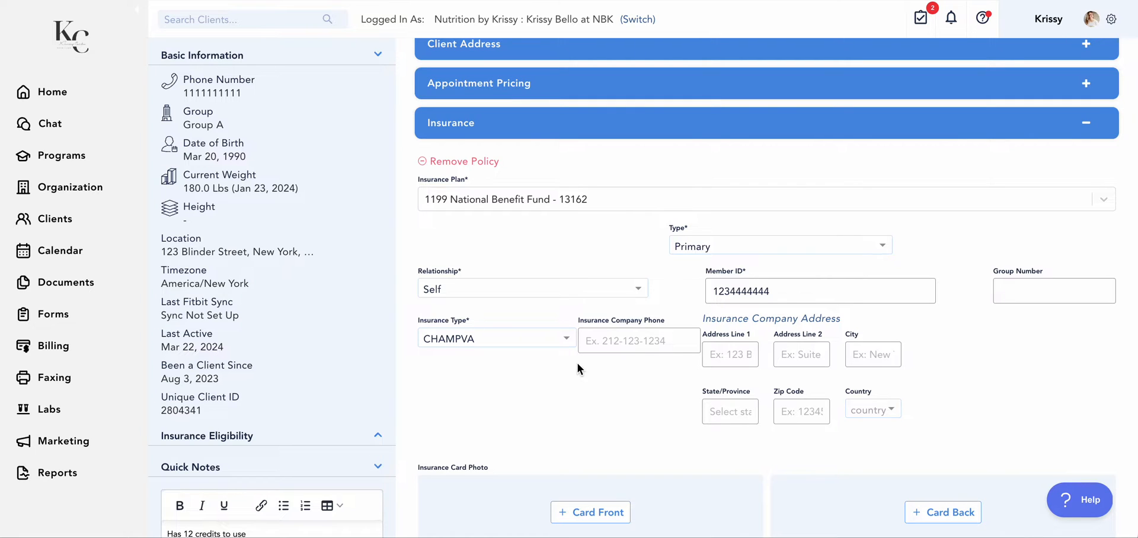
{"action": "scroll", "coordinate": [577, 346], "scroll_direction": "up", "scroll_amount": 2}
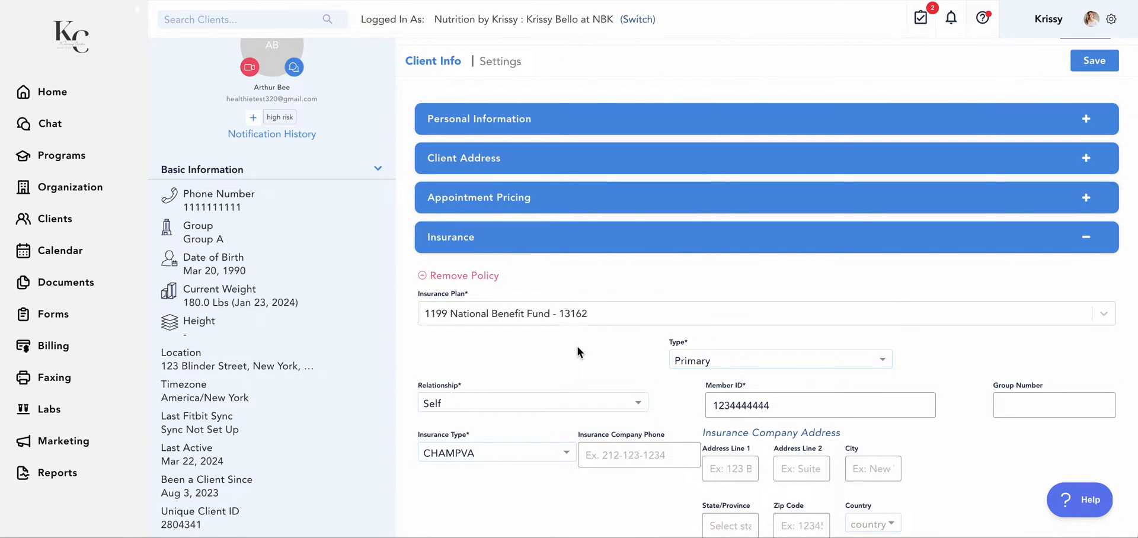
{"action": "scroll", "coordinate": [577, 346], "scroll_direction": "down", "scroll_amount": 3}
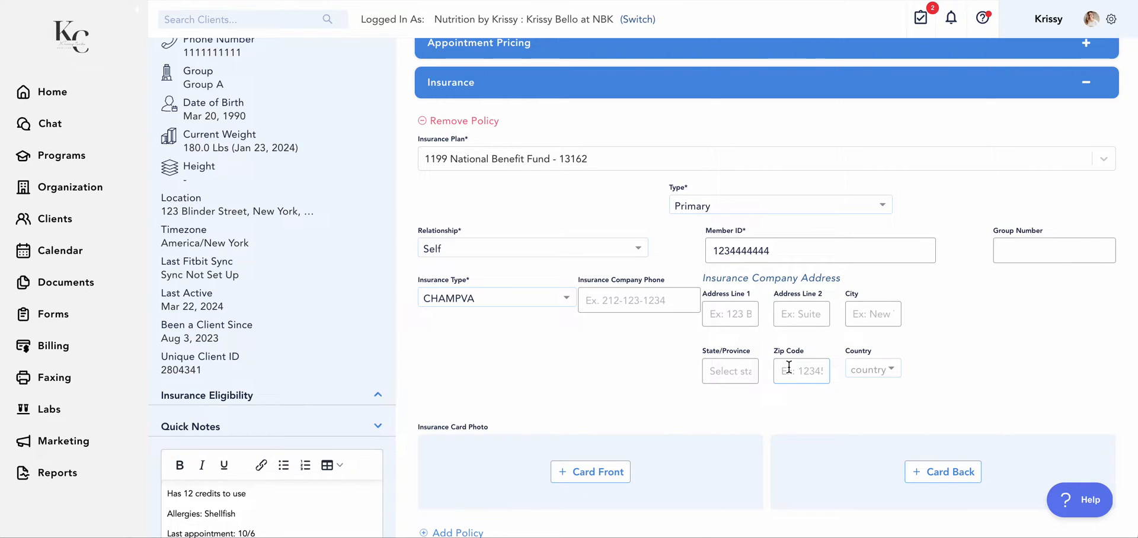
{"action": "scroll", "coordinate": [719, 393], "scroll_direction": "up", "scroll_amount": 3}
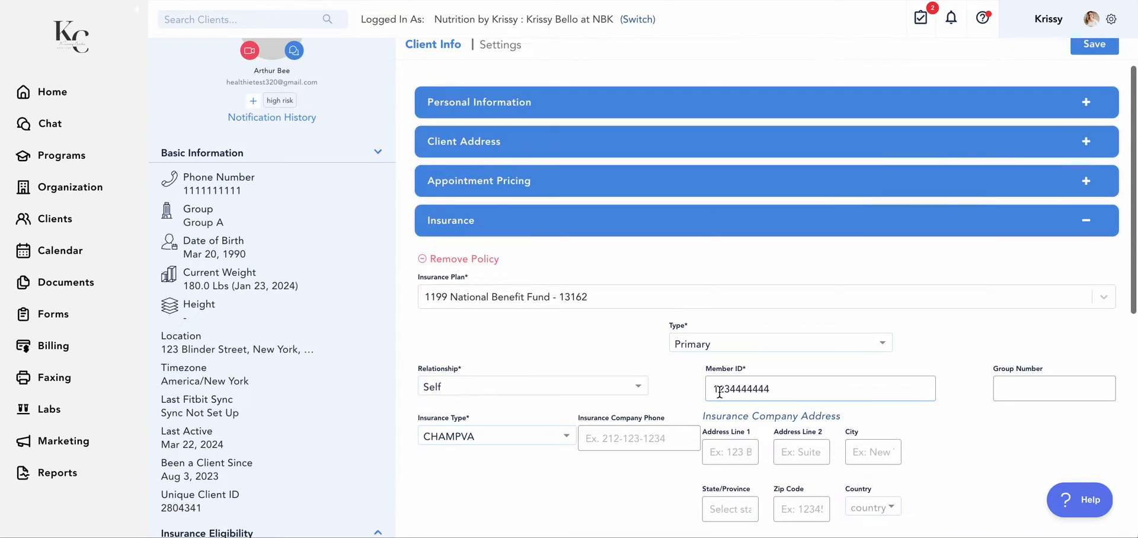
View the client's CMS 1500 claims in their billing records
{"action": "scroll", "coordinate": [720, 392], "scroll_direction": "up", "scroll_amount": 1}
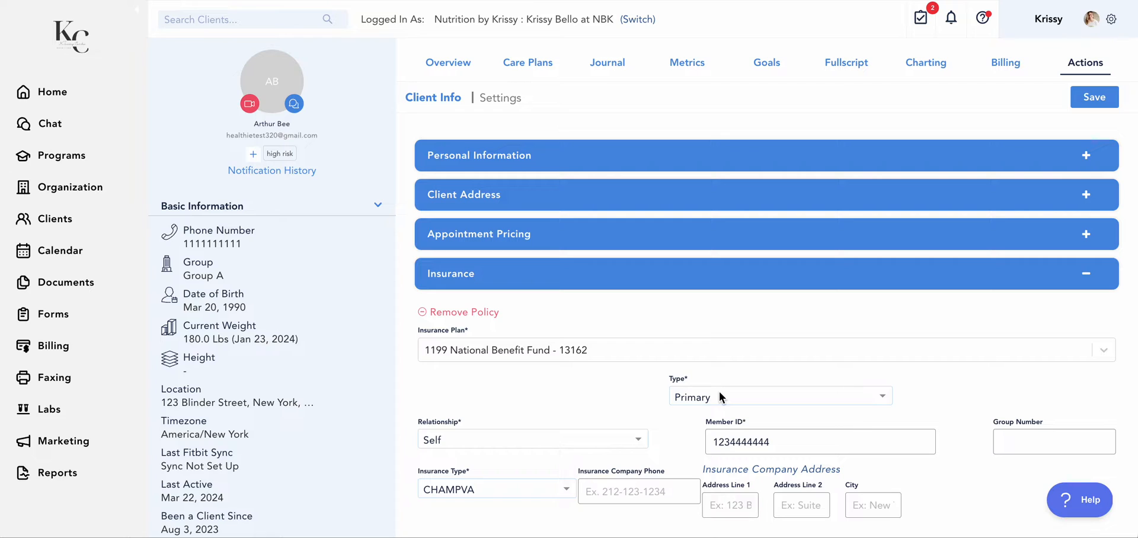
{"action": "left_click", "coordinate": [1006, 63]}
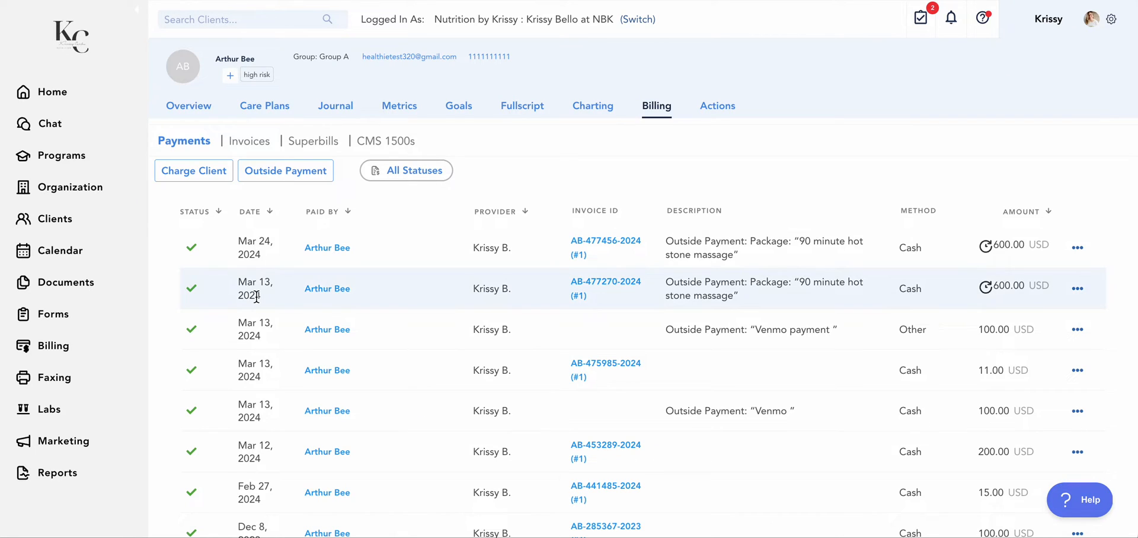
{"action": "left_click", "coordinate": [390, 143]}
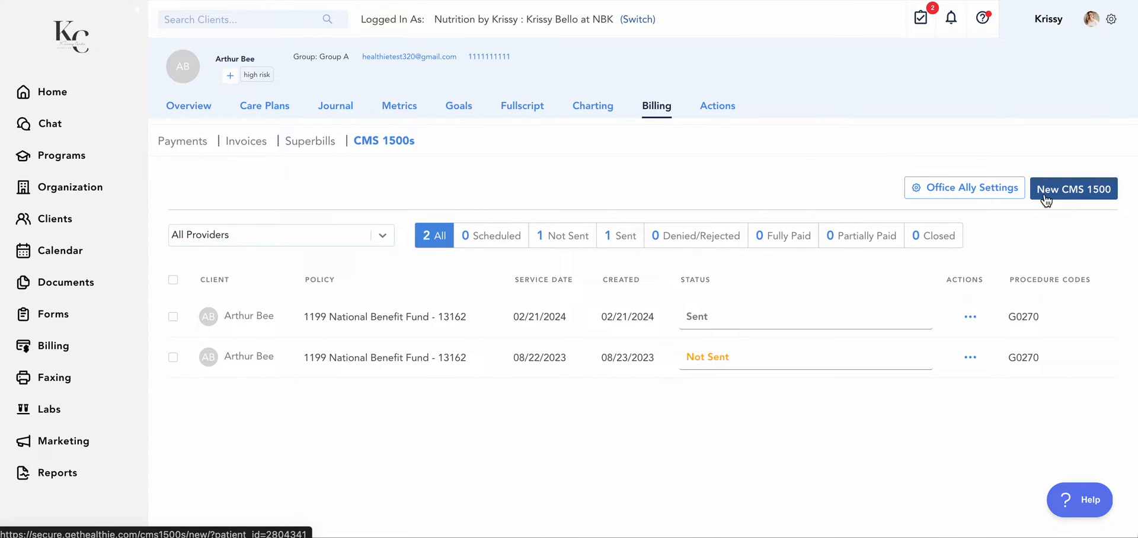
Open the client's charting notes and show the additional actions for the latest SOAP note, including Create CMS 1500
{"action": "left_click", "coordinate": [602, 108]}
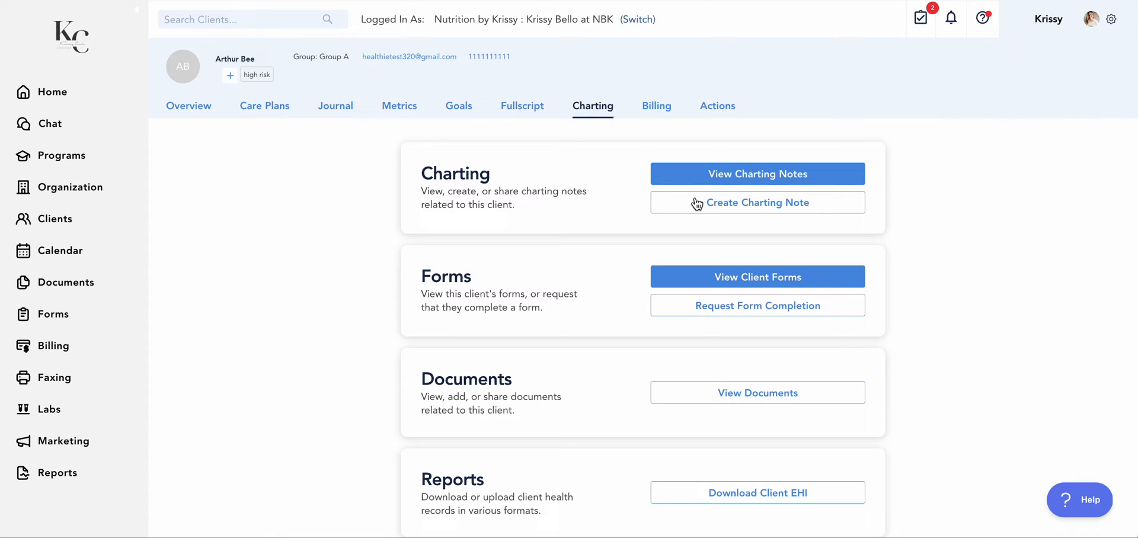
{"action": "left_click", "coordinate": [718, 178]}
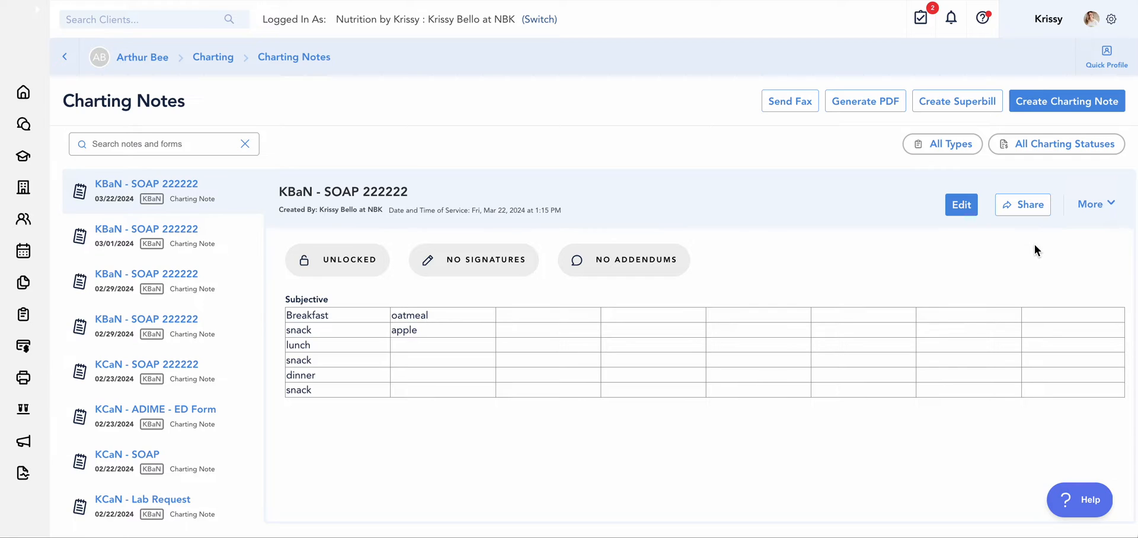
{"action": "left_click", "coordinate": [1101, 205]}
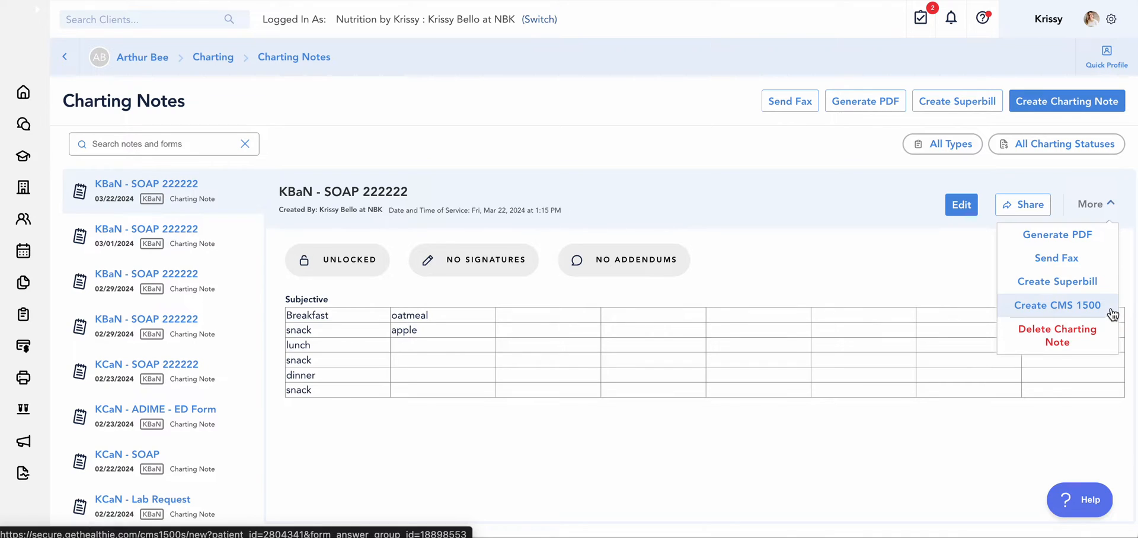
Leave the client's charting notes and open the practice-wide list of CMS 1500 claims under Billing
{"action": "left_click", "coordinate": [24, 94]}
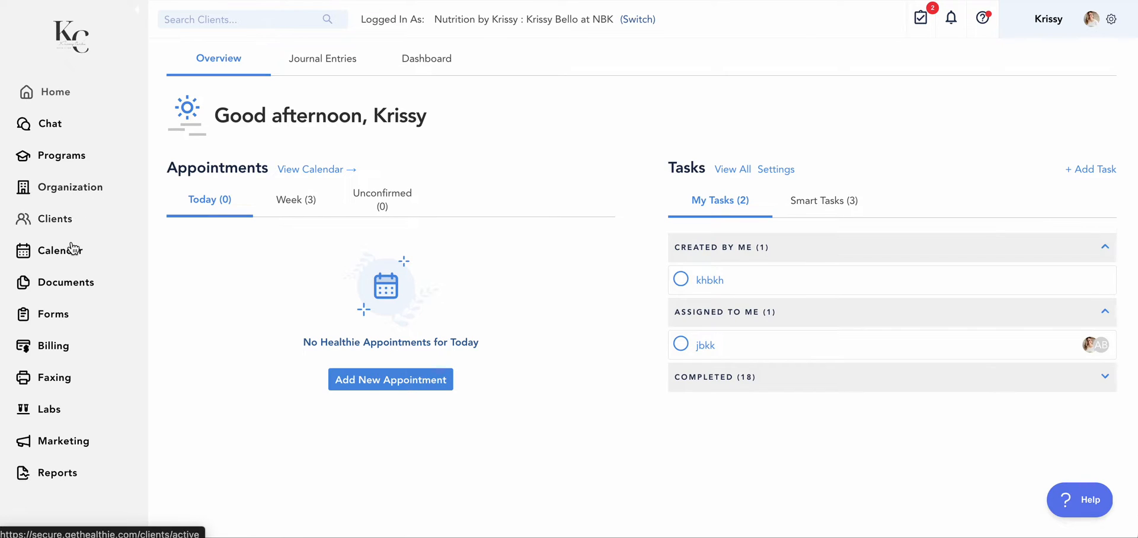
{"action": "left_click", "coordinate": [48, 345]}
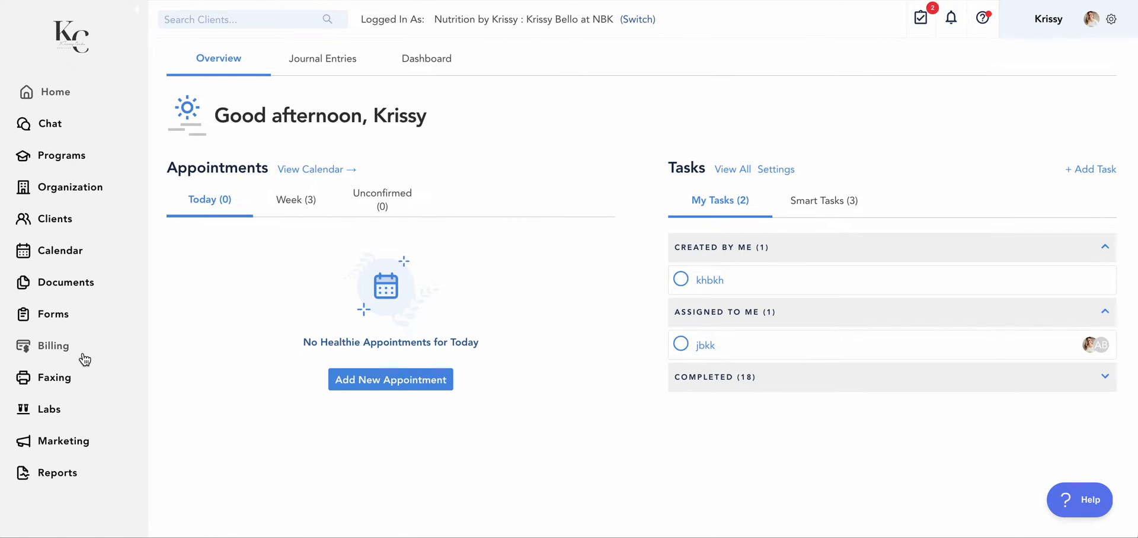
{"action": "left_click", "coordinate": [56, 350]}
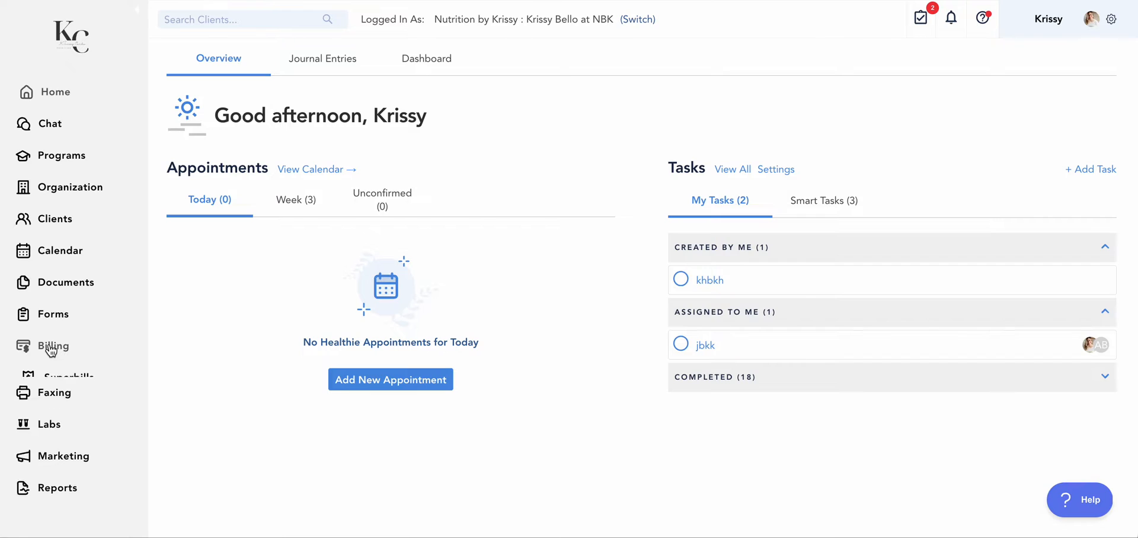
{"action": "left_click", "coordinate": [65, 414]}
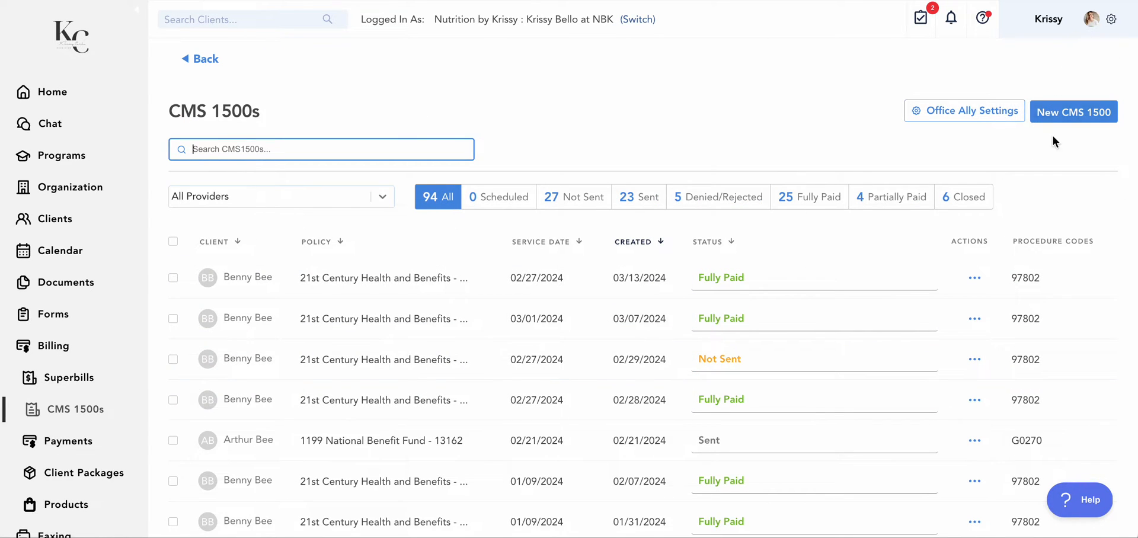
Start a new CMS 1500 claim and select the second client listed
{"action": "left_click", "coordinate": [1087, 112]}
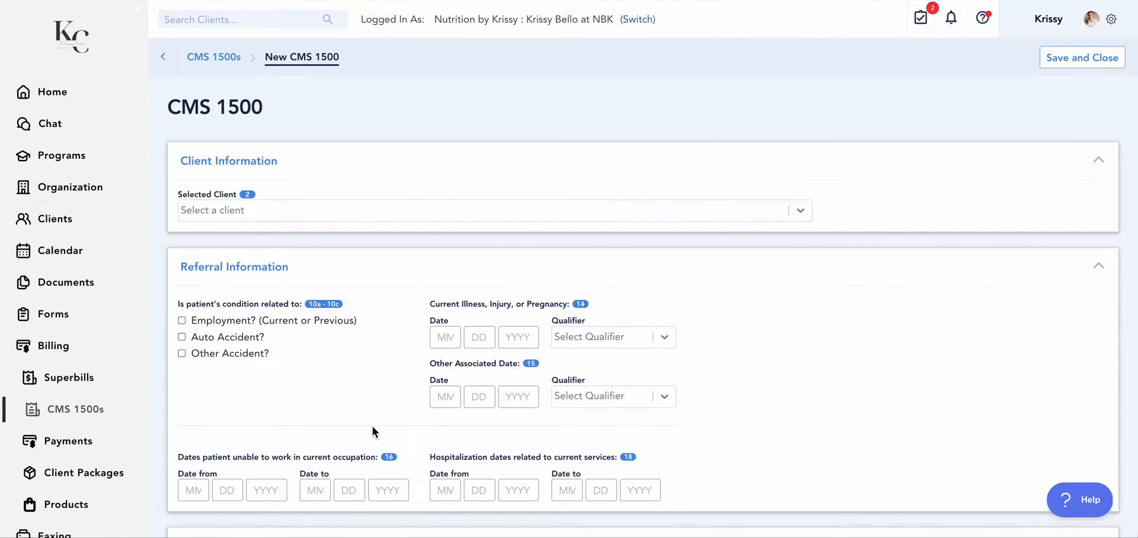
{"action": "left_click", "coordinate": [800, 217]}
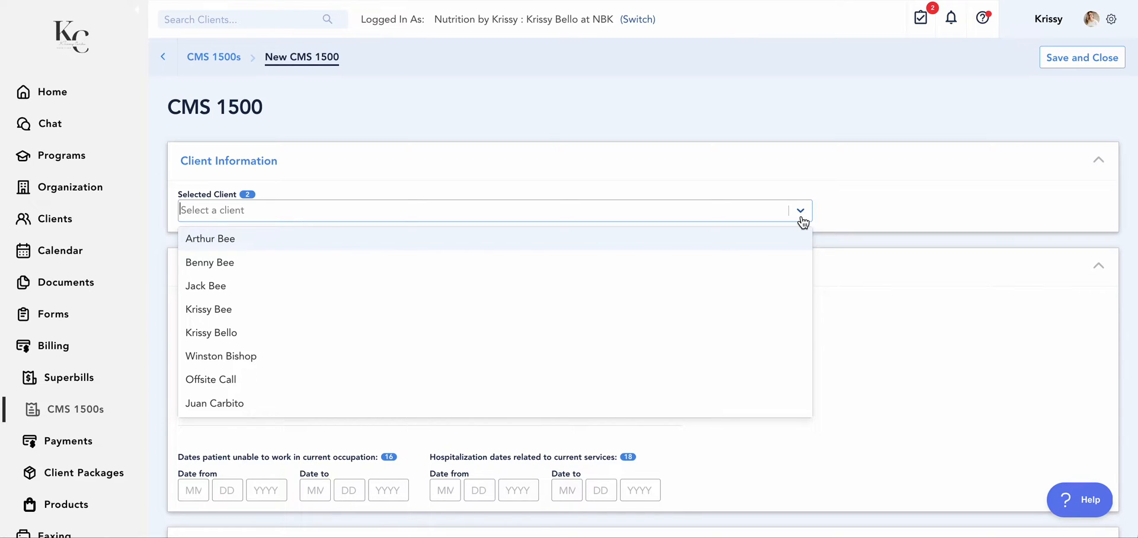
{"action": "left_click", "coordinate": [411, 268]}
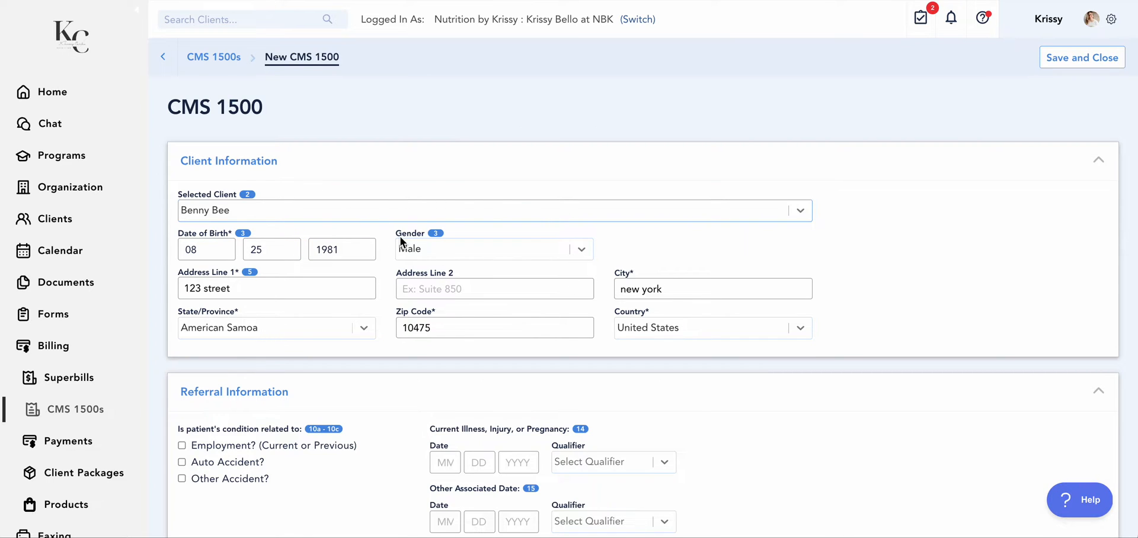
Review the claim's Referral Information and the available qualifier and provider choices under Referring Provider
{"action": "scroll", "coordinate": [567, 317], "scroll_direction": "down", "scroll_amount": 3}
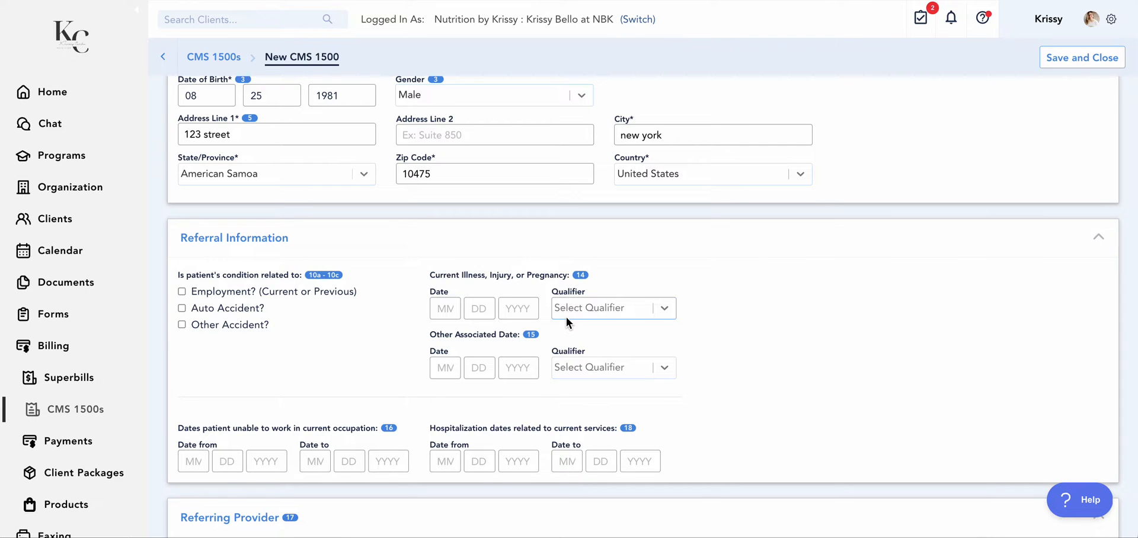
{"action": "scroll", "coordinate": [253, 260], "scroll_direction": "down", "scroll_amount": 1}
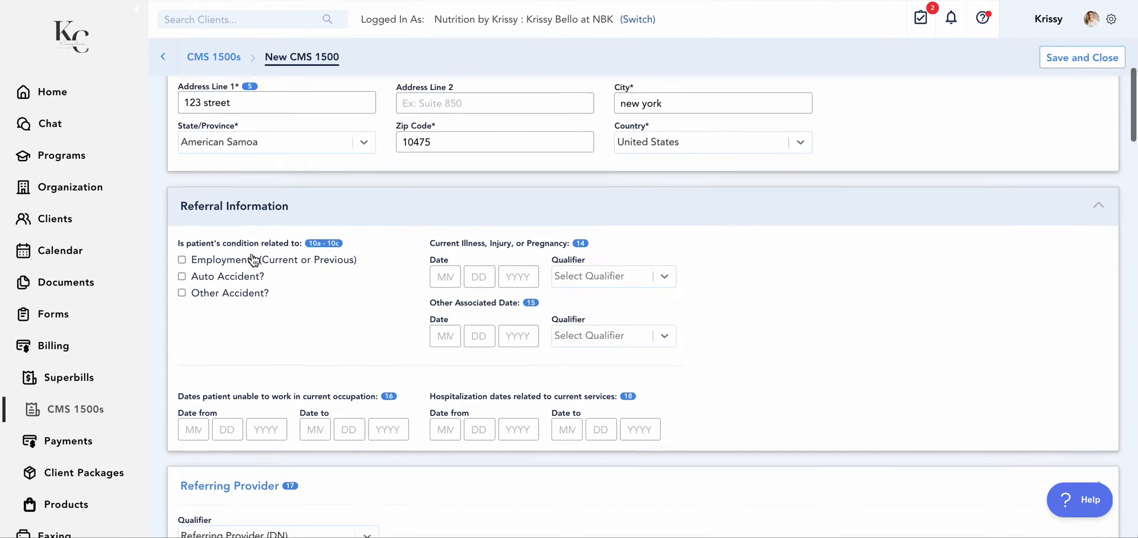
{"action": "scroll", "coordinate": [253, 260], "scroll_direction": "down", "scroll_amount": 3}
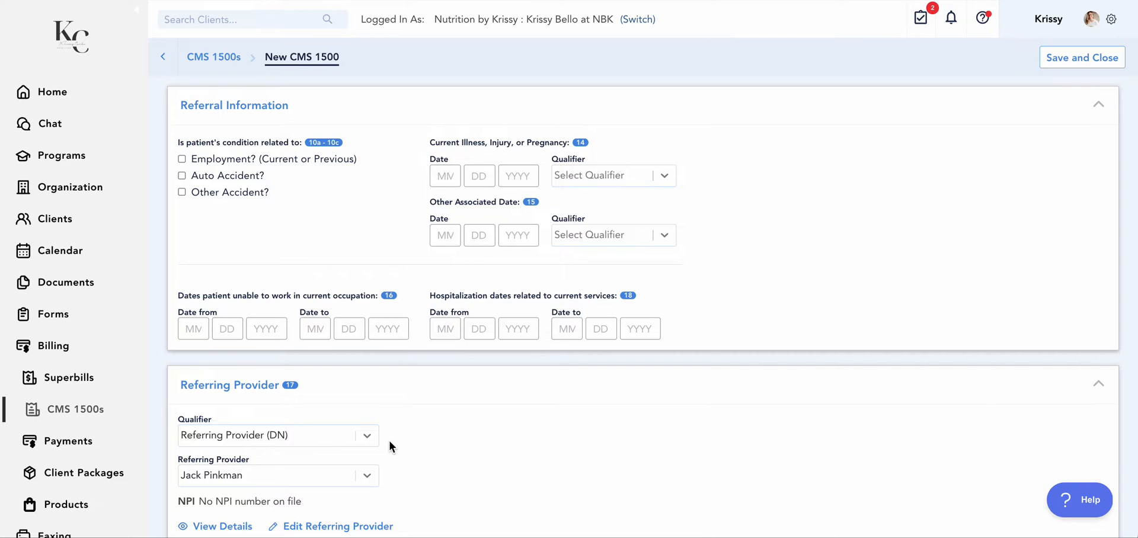
{"action": "scroll", "coordinate": [389, 442], "scroll_direction": "down", "scroll_amount": 4}
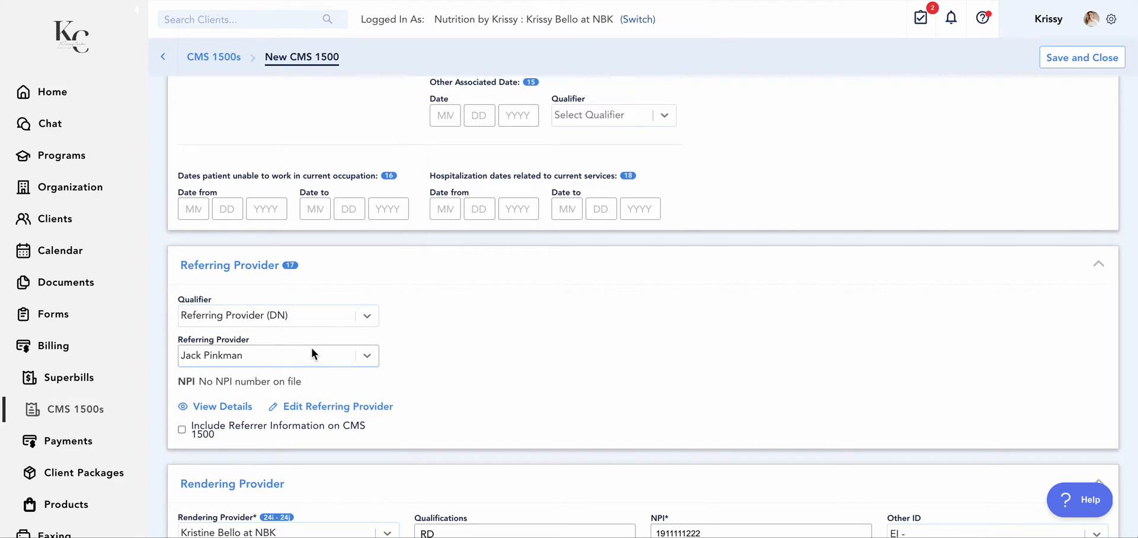
{"action": "left_click", "coordinate": [371, 320]}
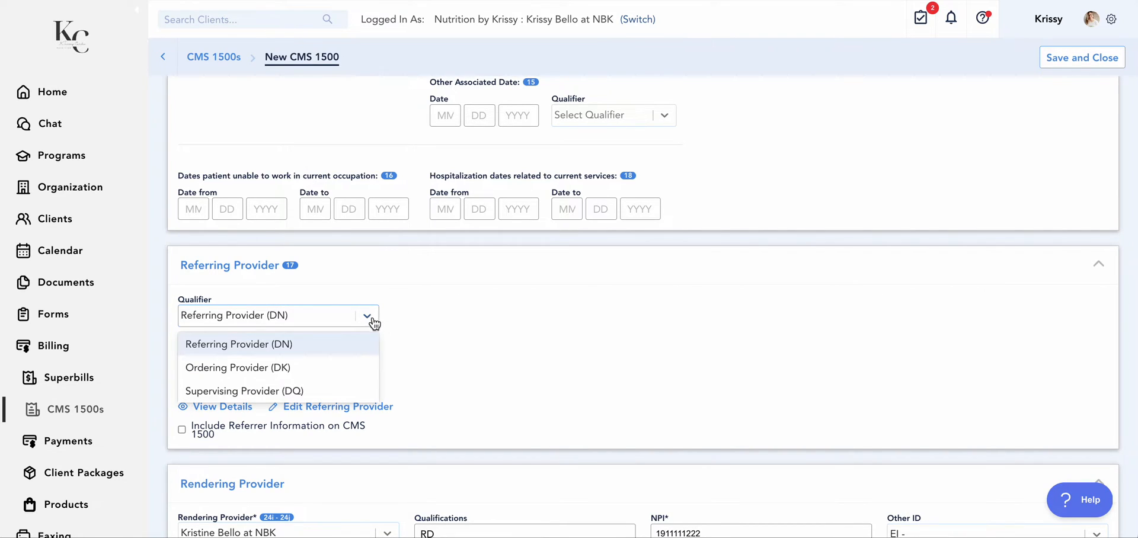
{"action": "left_click", "coordinate": [426, 329]}
{"action": "left_click", "coordinate": [240, 354]}
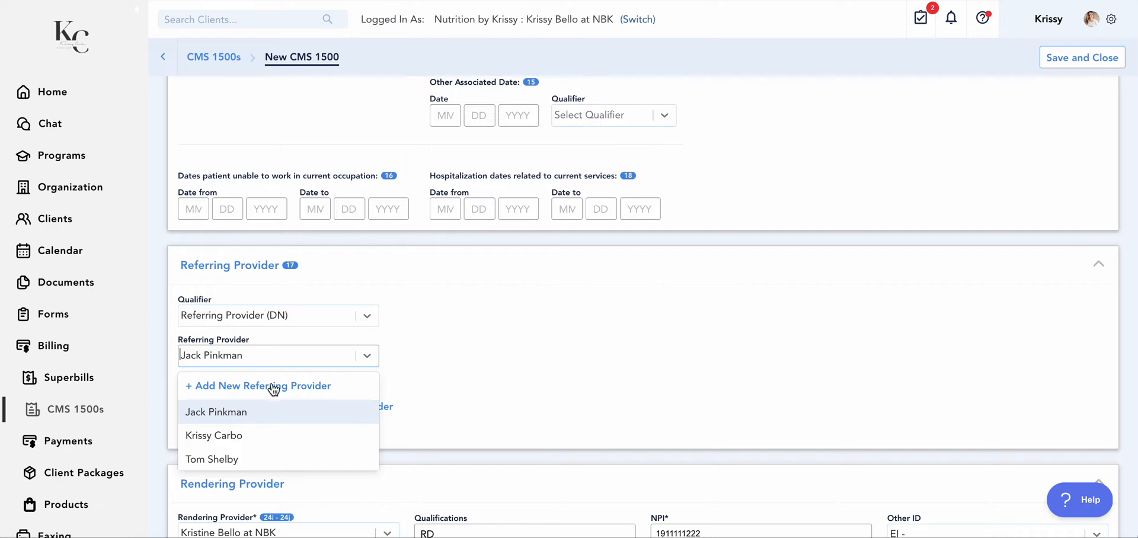
{"action": "left_click", "coordinate": [469, 371]}
Try the last listed option as the claim's rendering provider and return the selection to the original provider
{"action": "scroll", "coordinate": [470, 372], "scroll_direction": "down", "scroll_amount": 5}
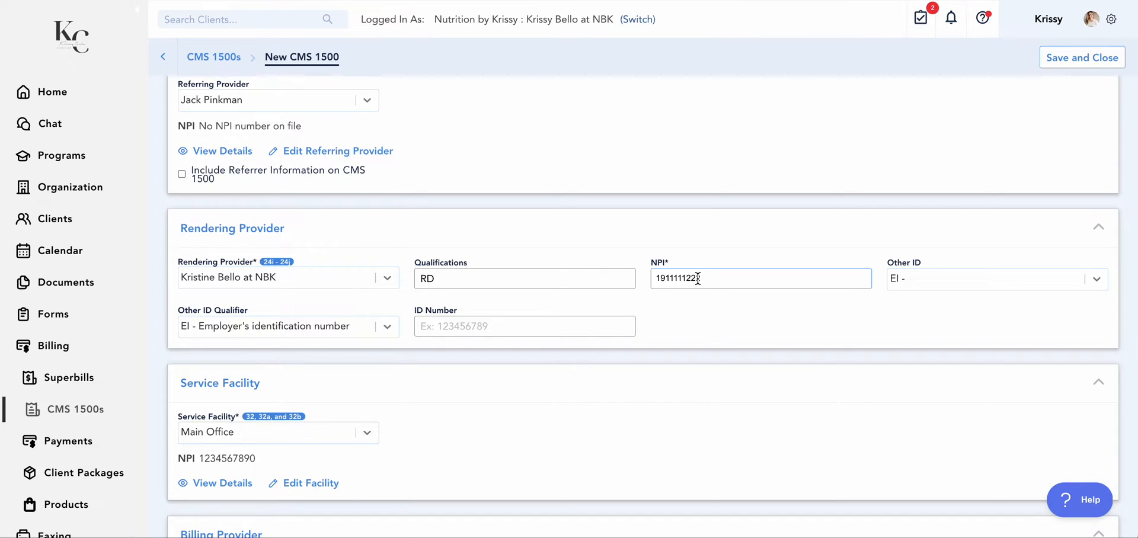
{"action": "left_click", "coordinate": [395, 287]}
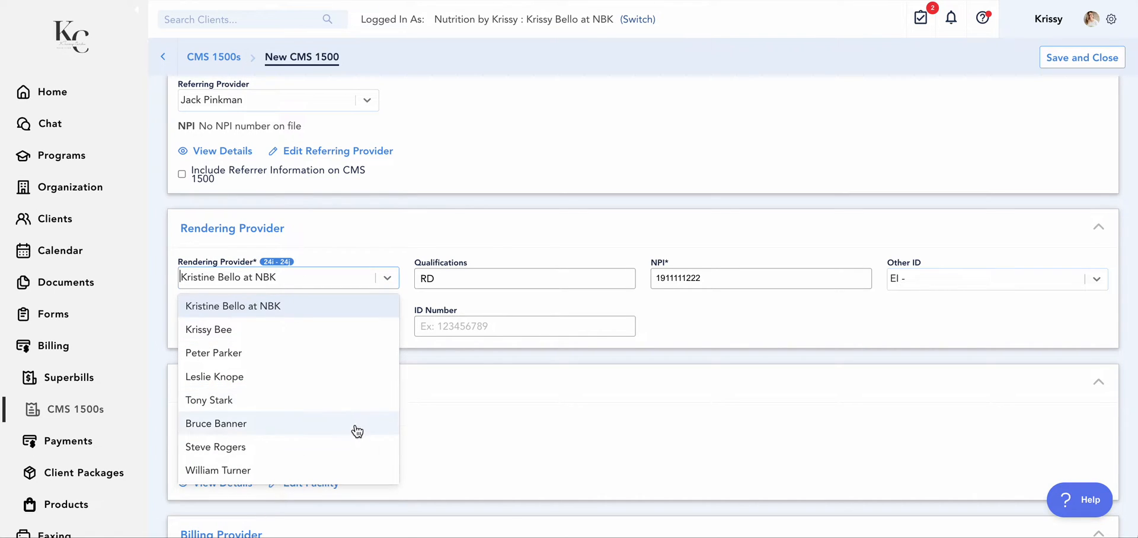
{"action": "left_click", "coordinate": [355, 470]}
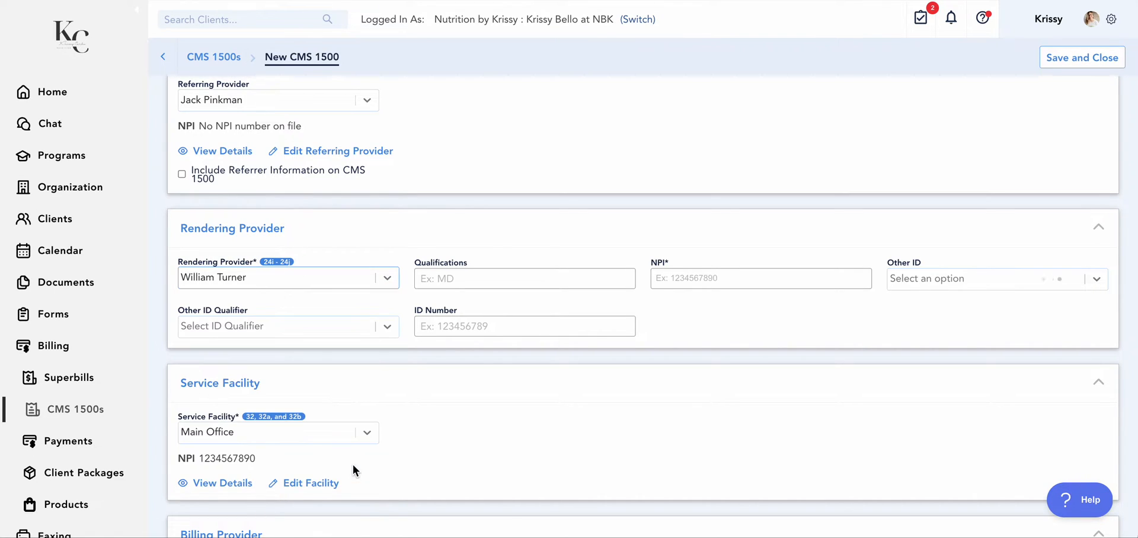
{"action": "left_click", "coordinate": [388, 287]}
{"action": "left_click", "coordinate": [362, 304]}
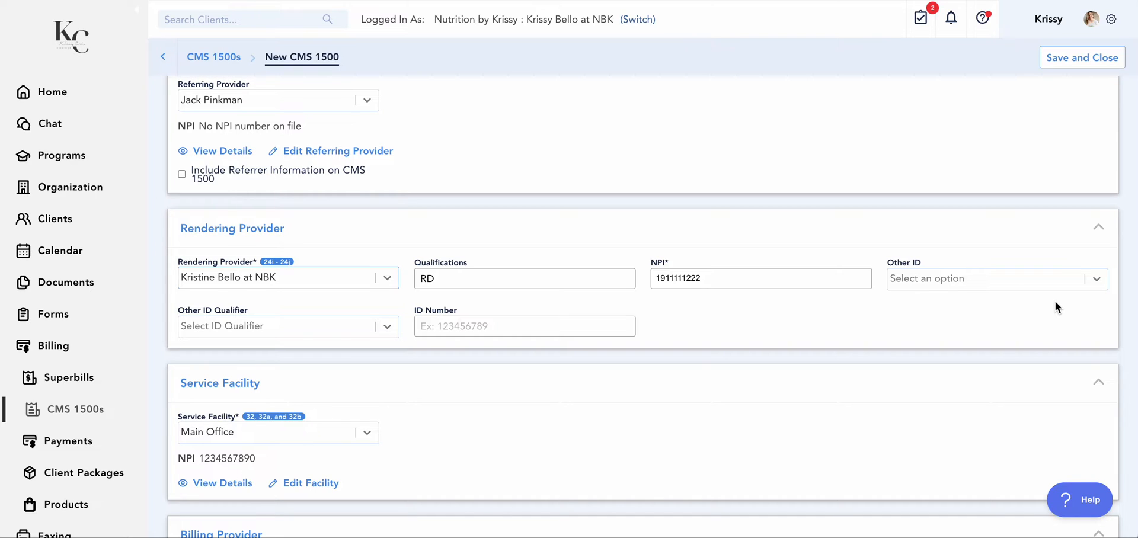
Choose Add New Other ID for the rendering provider and set its qualifier to EI - Employer's identification number
{"action": "left_click", "coordinate": [927, 279]}
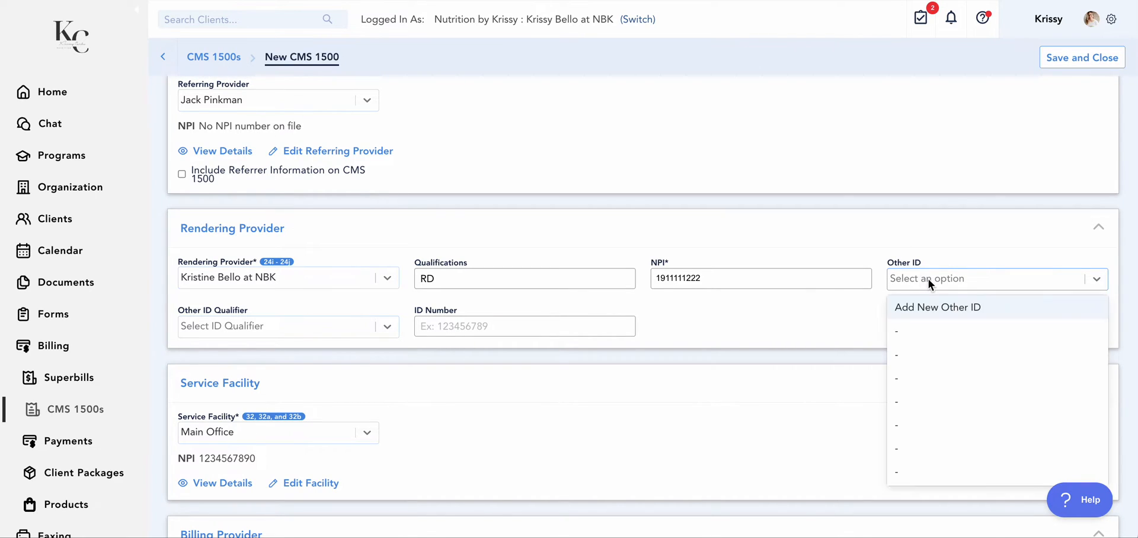
{"action": "left_click", "coordinate": [946, 309]}
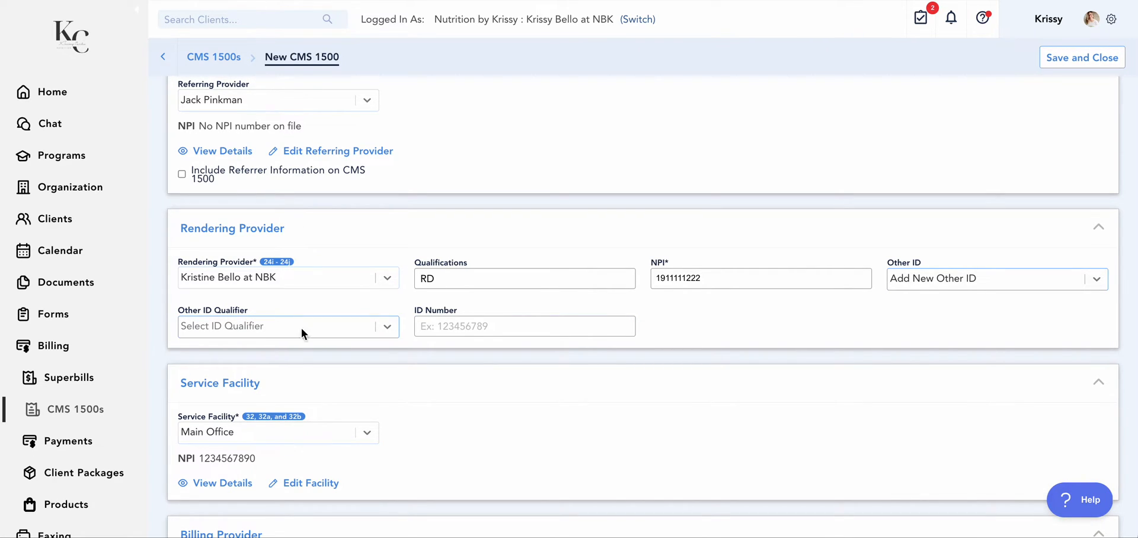
{"action": "left_click", "coordinate": [385, 328]}
{"action": "scroll", "coordinate": [347, 385], "scroll_direction": "down", "scroll_amount": 2}
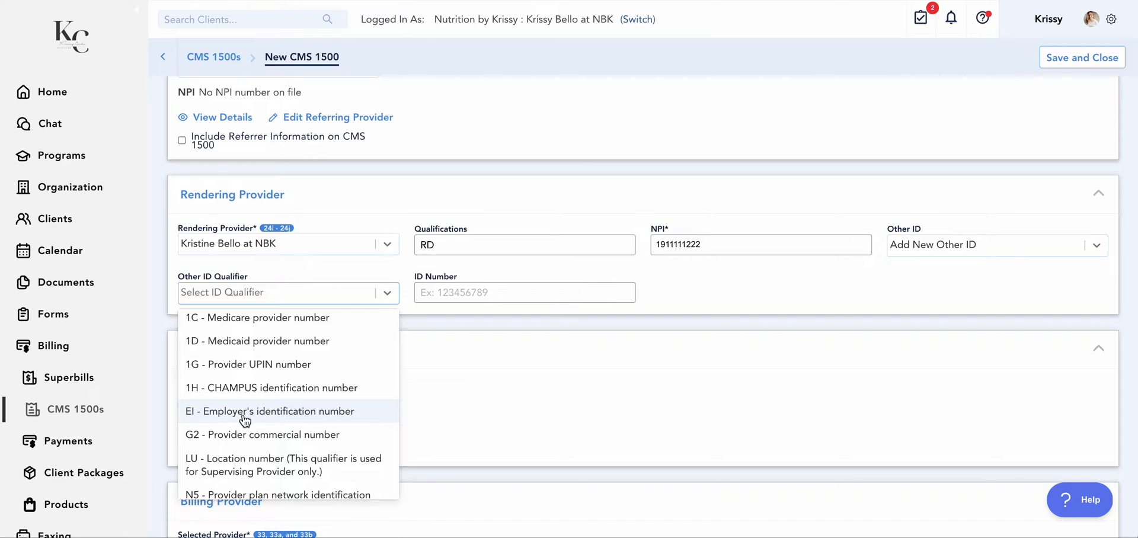
{"action": "scroll", "coordinate": [279, 423], "scroll_direction": "down", "scroll_amount": 3}
{"action": "scroll", "coordinate": [279, 423], "scroll_direction": "down", "scroll_amount": 3}
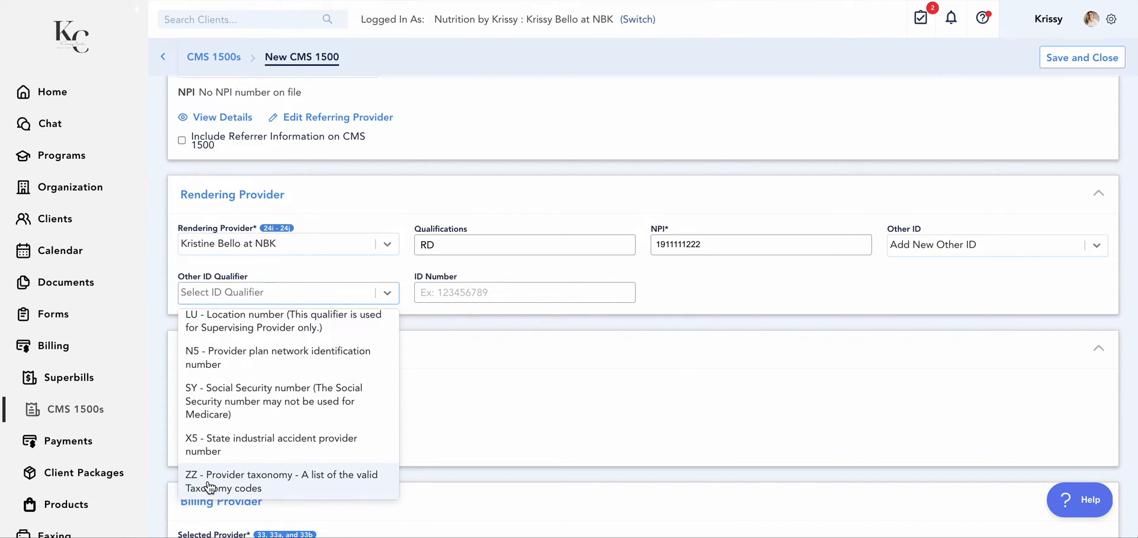
{"action": "scroll", "coordinate": [286, 461], "scroll_direction": "up", "scroll_amount": 6}
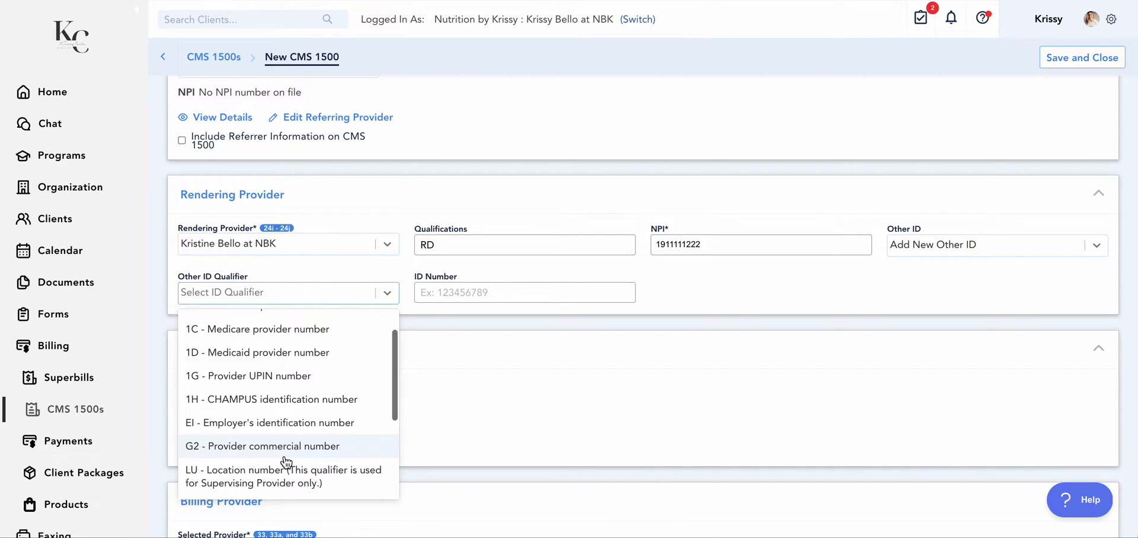
{"action": "scroll", "coordinate": [287, 453], "scroll_direction": "up", "scroll_amount": 2}
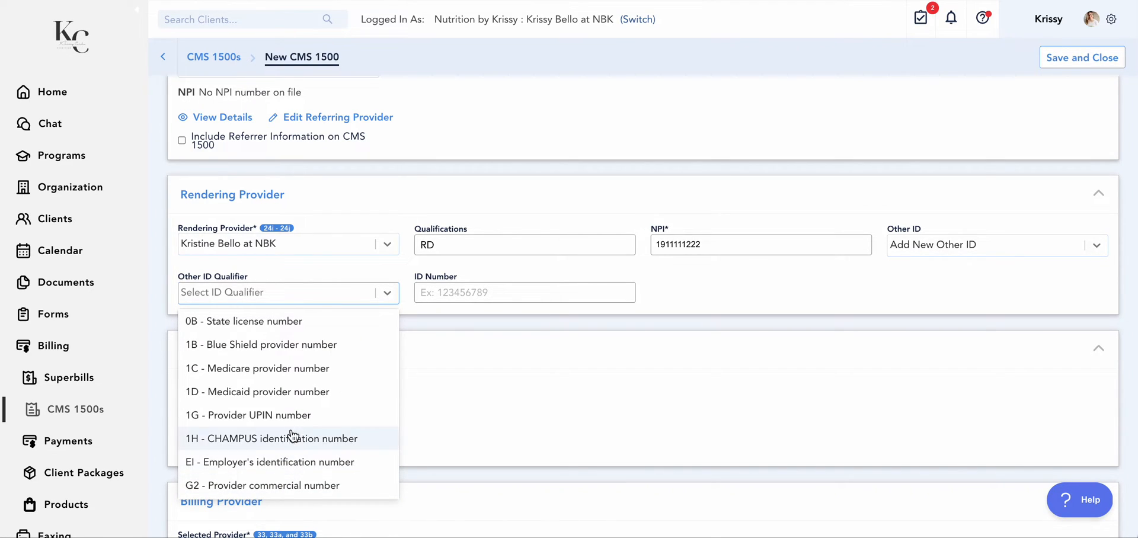
{"action": "scroll", "coordinate": [329, 391], "scroll_direction": "down", "scroll_amount": 3}
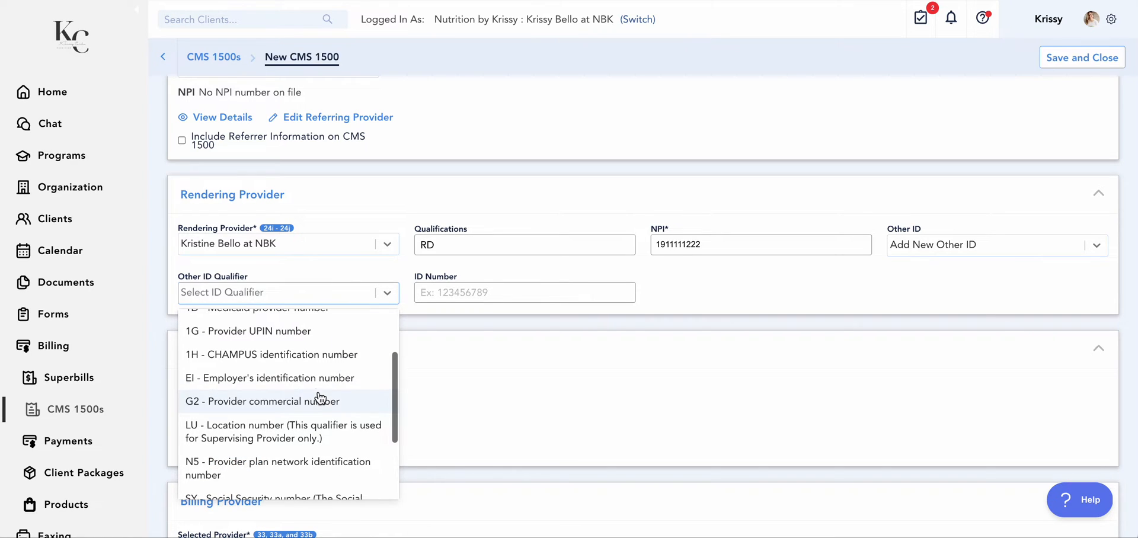
{"action": "left_click", "coordinate": [314, 379]}
{"action": "left_click", "coordinate": [417, 294]}
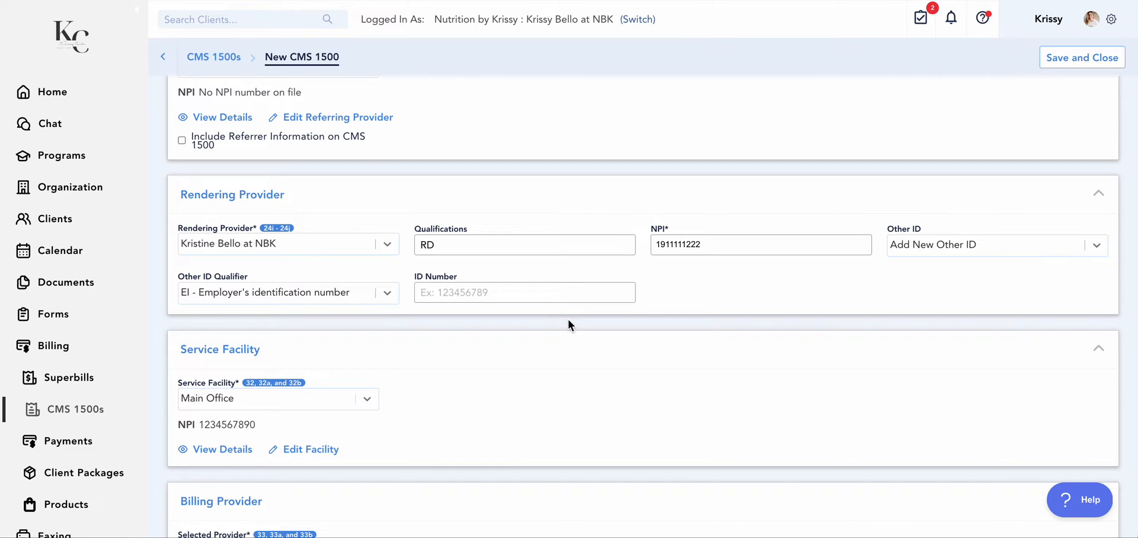
Examine the service facility choices and the NPI options for the billing provider on the claim
{"action": "scroll", "coordinate": [568, 325], "scroll_direction": "down", "scroll_amount": 1}
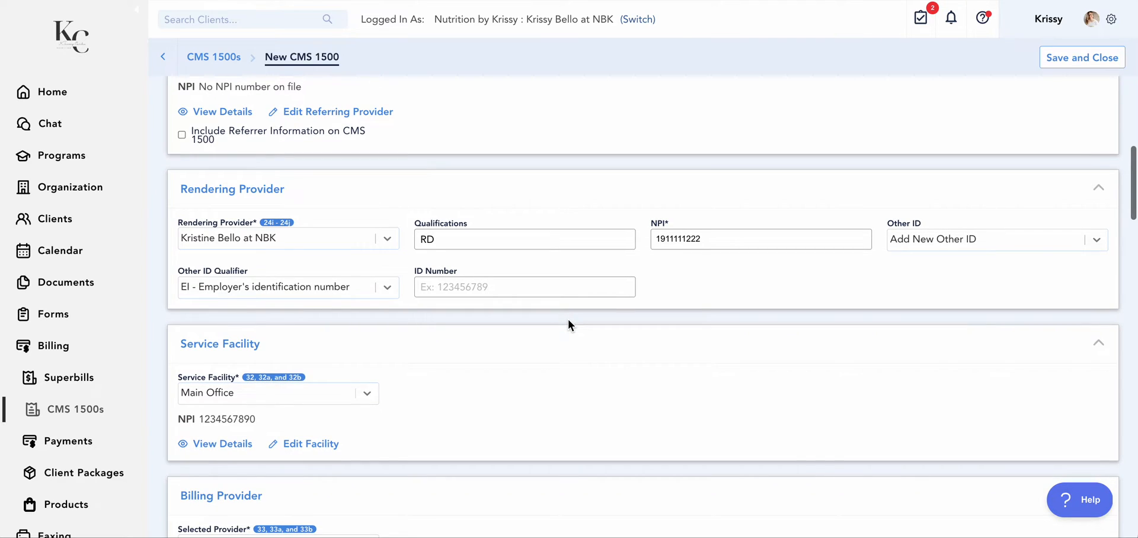
{"action": "scroll", "coordinate": [568, 325], "scroll_direction": "down", "scroll_amount": 3}
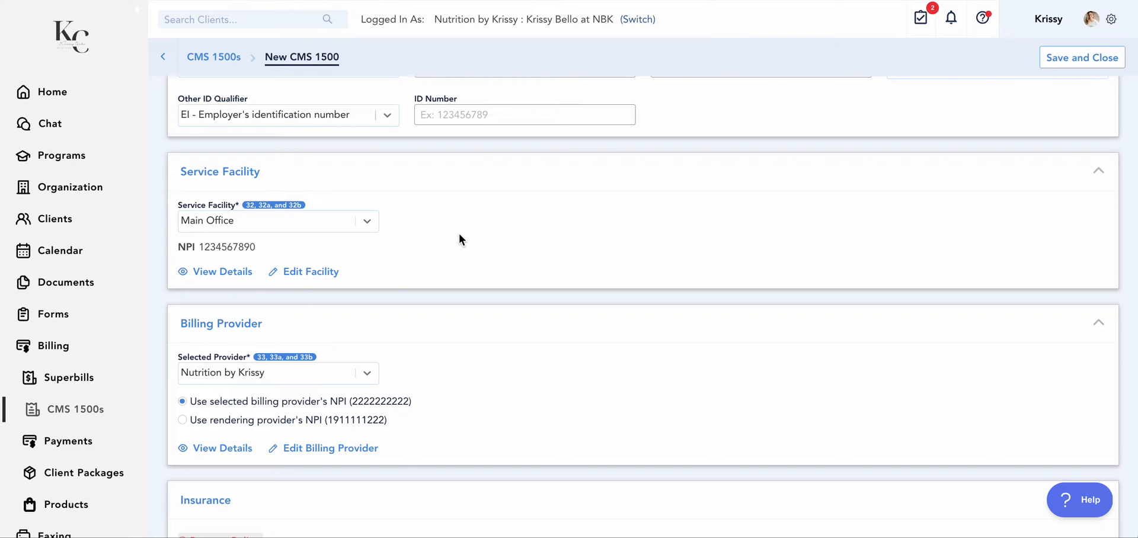
{"action": "left_click", "coordinate": [368, 229]}
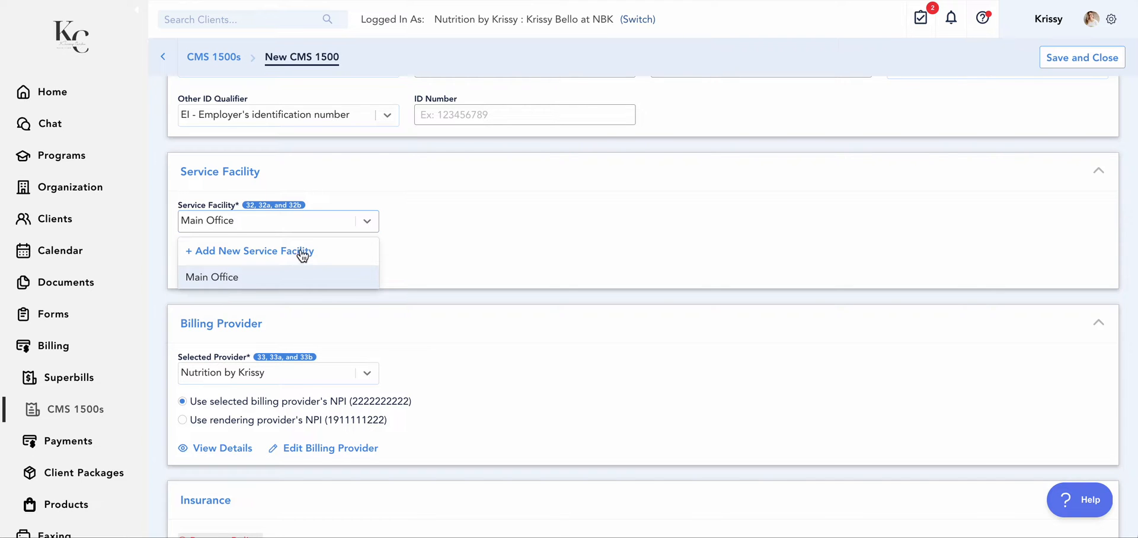
{"action": "left_click", "coordinate": [459, 232]}
{"action": "scroll", "coordinate": [459, 232], "scroll_direction": "down", "scroll_amount": 1}
{"action": "scroll", "coordinate": [459, 232], "scroll_direction": "down", "scroll_amount": 3}
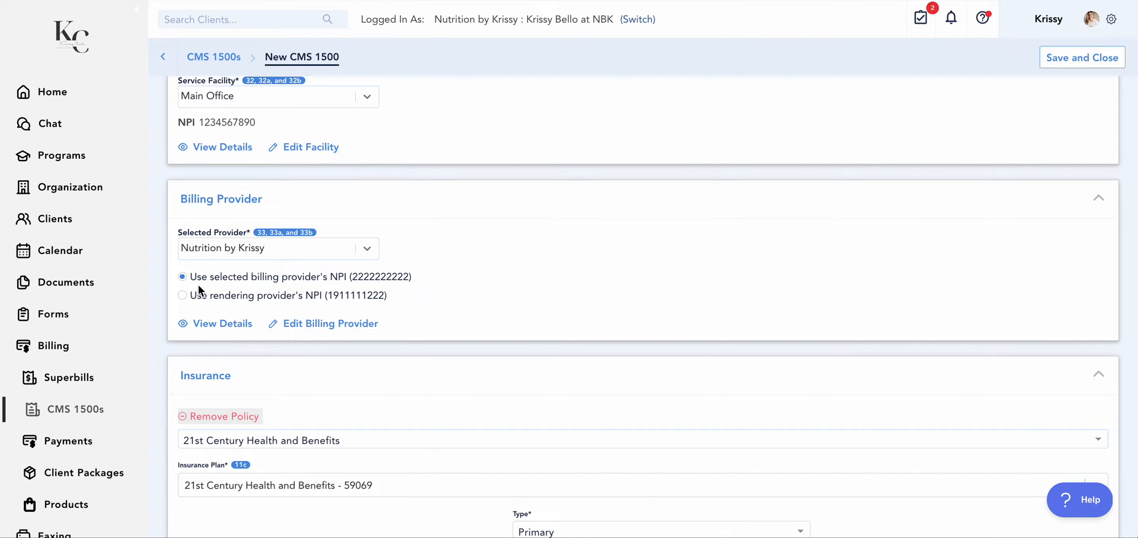
{"action": "left_click", "coordinate": [184, 300]}
Review the claim's insurance policy details and the fields under Miscellaneous Info
{"action": "scroll", "coordinate": [366, 289], "scroll_direction": "down", "scroll_amount": 3}
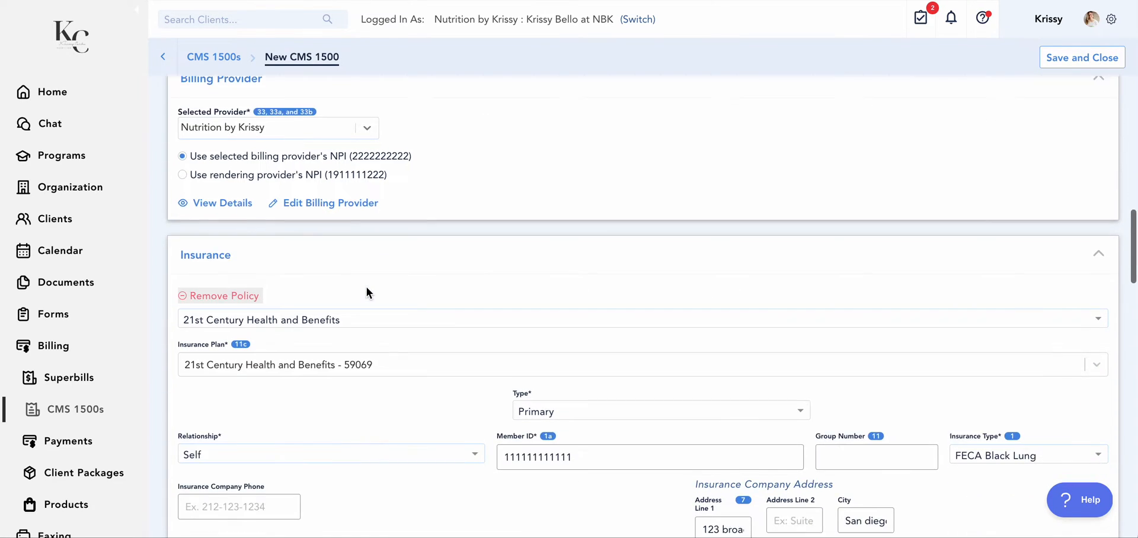
{"action": "scroll", "coordinate": [366, 290], "scroll_direction": "down", "scroll_amount": 1}
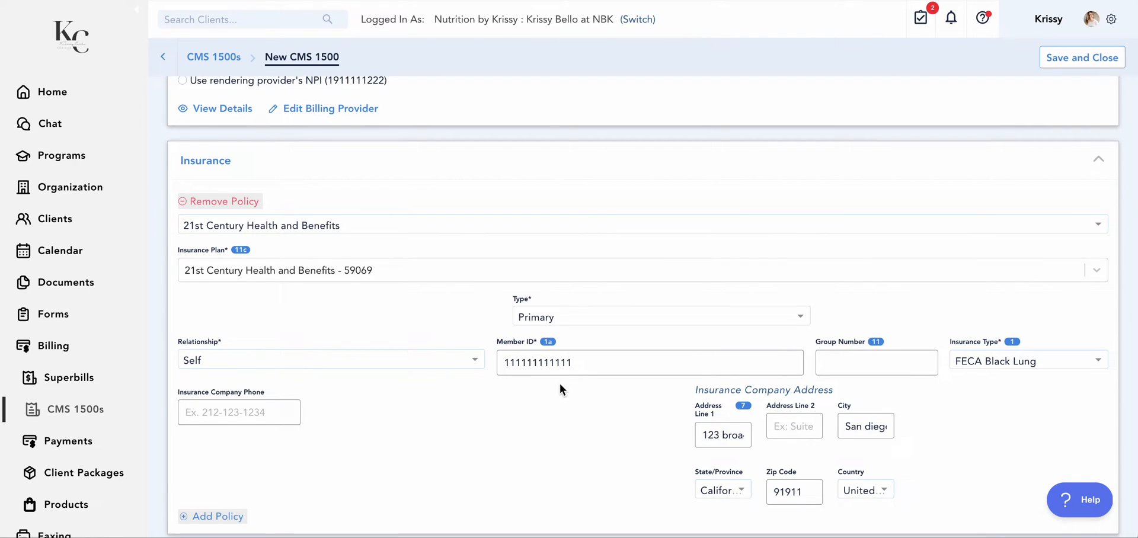
{"action": "scroll", "coordinate": [560, 386], "scroll_direction": "down", "scroll_amount": 2}
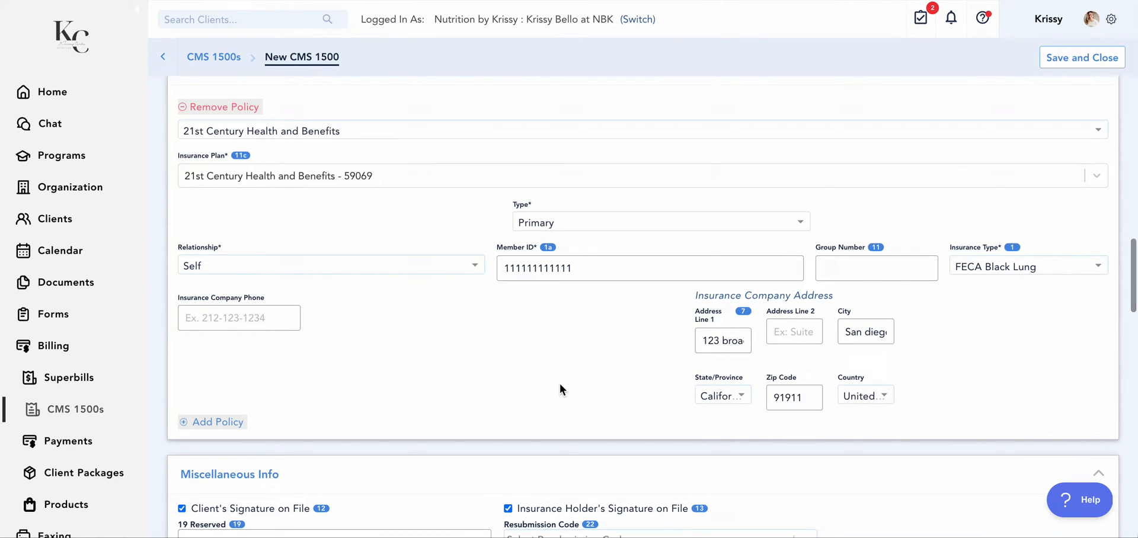
{"action": "scroll", "coordinate": [560, 387], "scroll_direction": "up", "scroll_amount": 1}
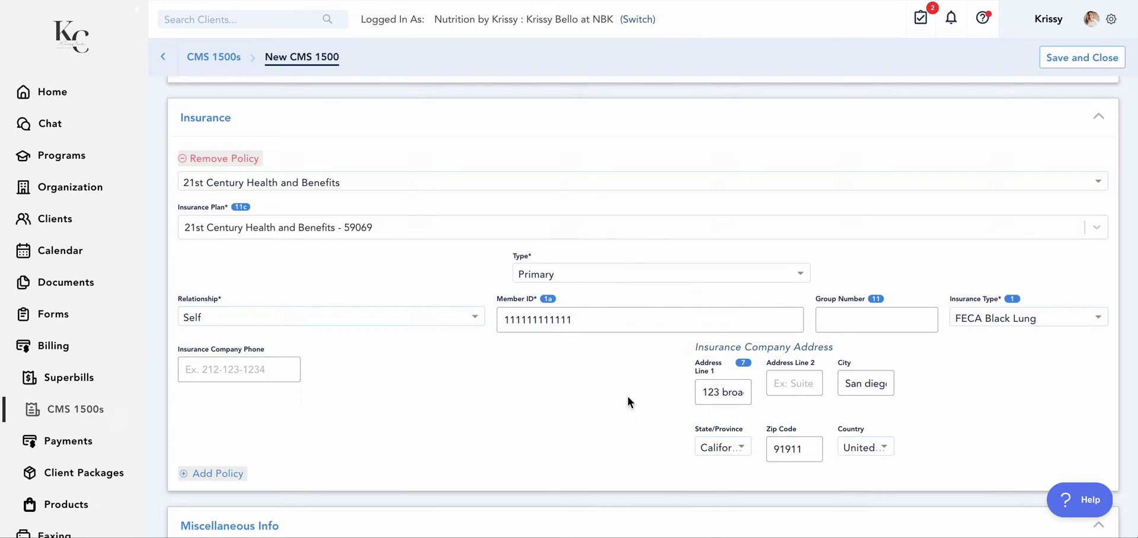
{"action": "scroll", "coordinate": [622, 422], "scroll_direction": "down", "scroll_amount": 5}
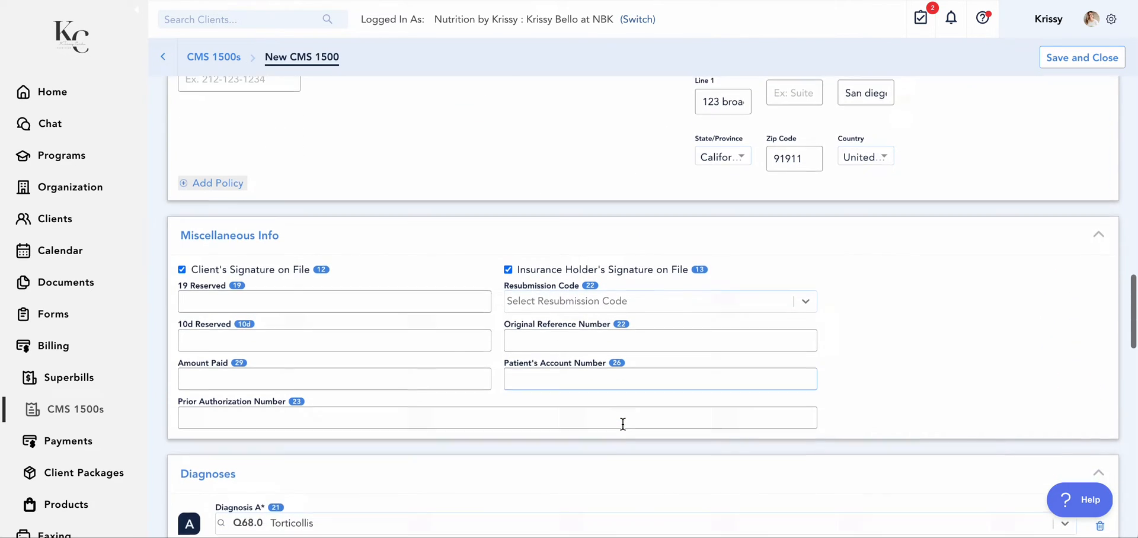
{"action": "scroll", "coordinate": [622, 423], "scroll_direction": "down", "scroll_amount": 1}
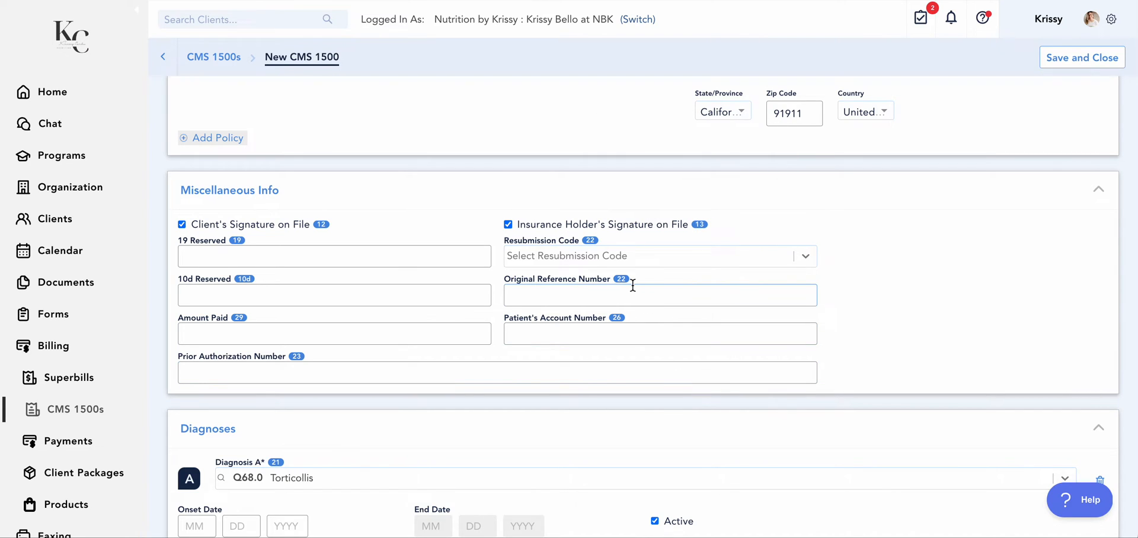
Examine the resubmission code choices under Miscellaneous Info and the diagnoses listed on the claim
{"action": "left_click", "coordinate": [806, 259]}
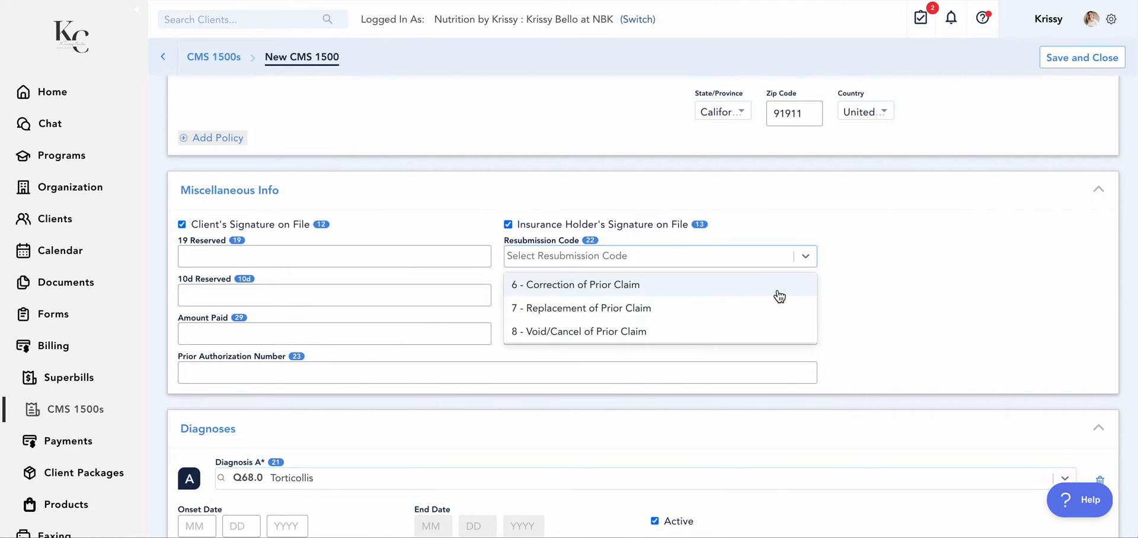
{"action": "left_click", "coordinate": [898, 292]}
{"action": "scroll", "coordinate": [898, 293], "scroll_direction": "down", "scroll_amount": 1}
{"action": "scroll", "coordinate": [898, 294], "scroll_direction": "down", "scroll_amount": 4}
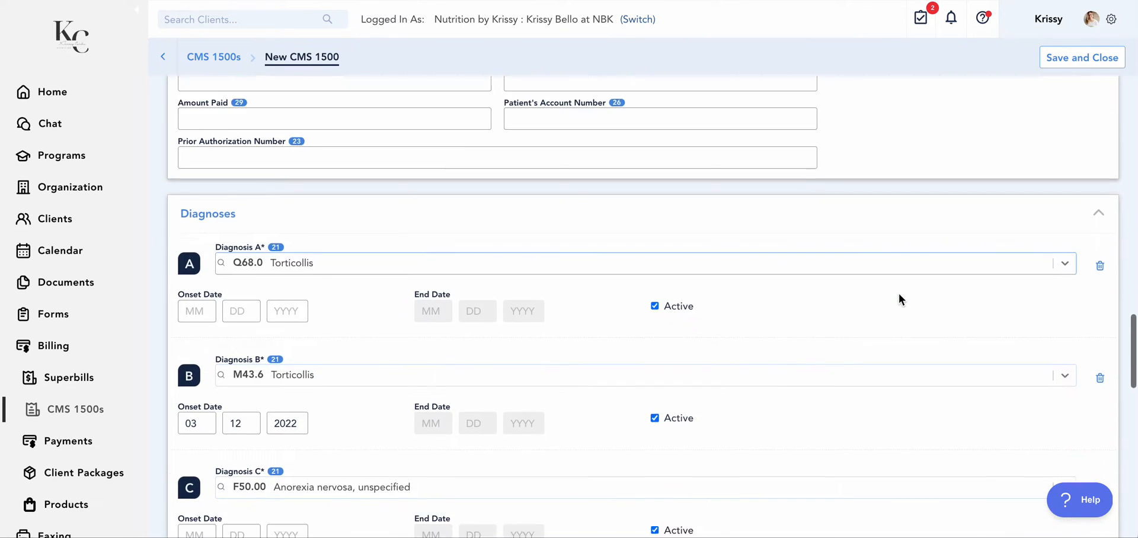
{"action": "scroll", "coordinate": [898, 293], "scroll_direction": "down", "scroll_amount": 3}
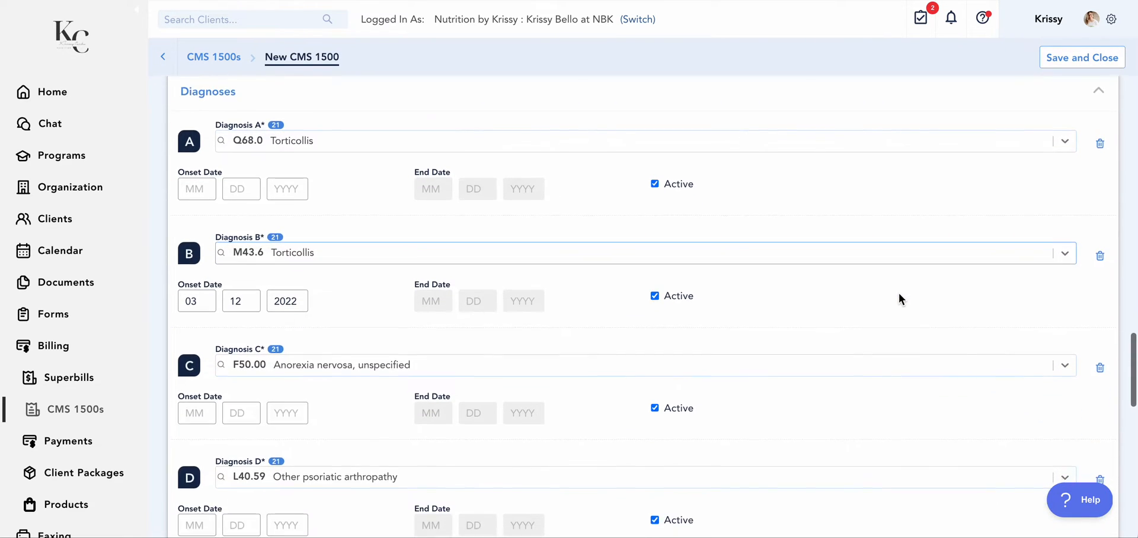
{"action": "scroll", "coordinate": [898, 293], "scroll_direction": "up", "scroll_amount": 2}
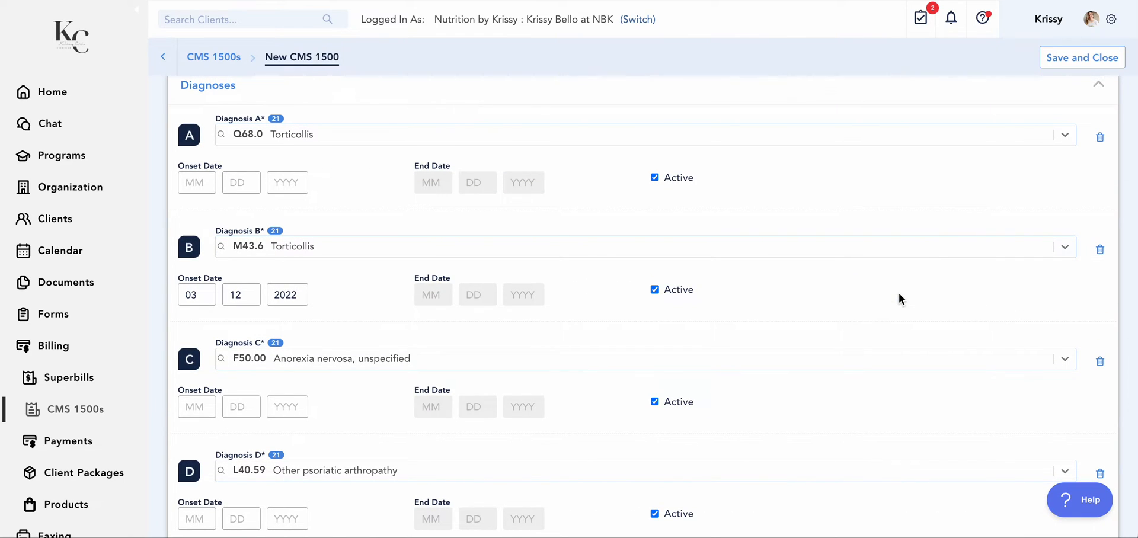
{"action": "scroll", "coordinate": [898, 293], "scroll_direction": "down", "scroll_amount": 8}
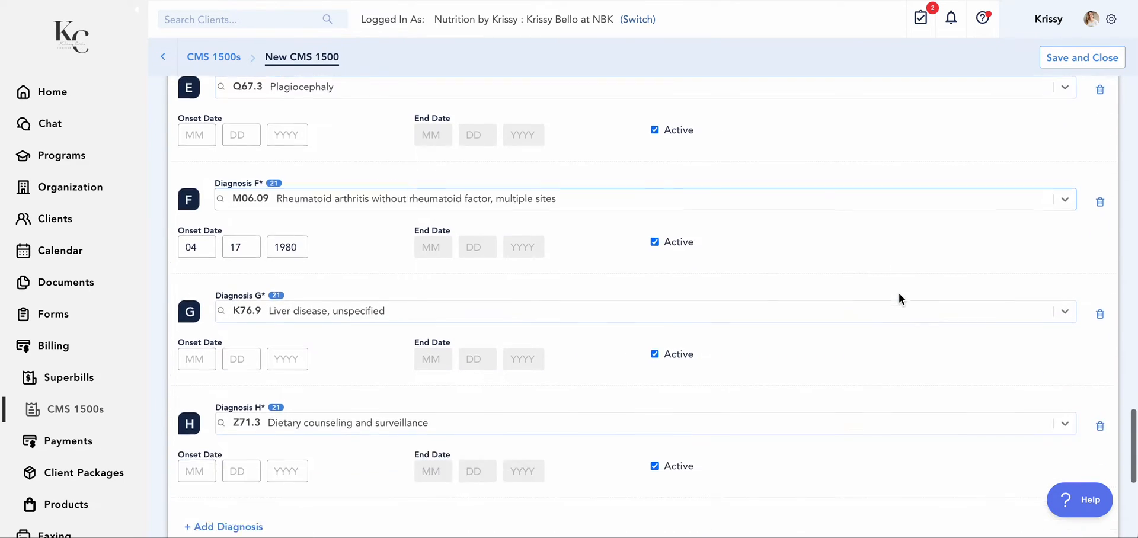
{"action": "scroll", "coordinate": [899, 292], "scroll_direction": "down", "scroll_amount": 3}
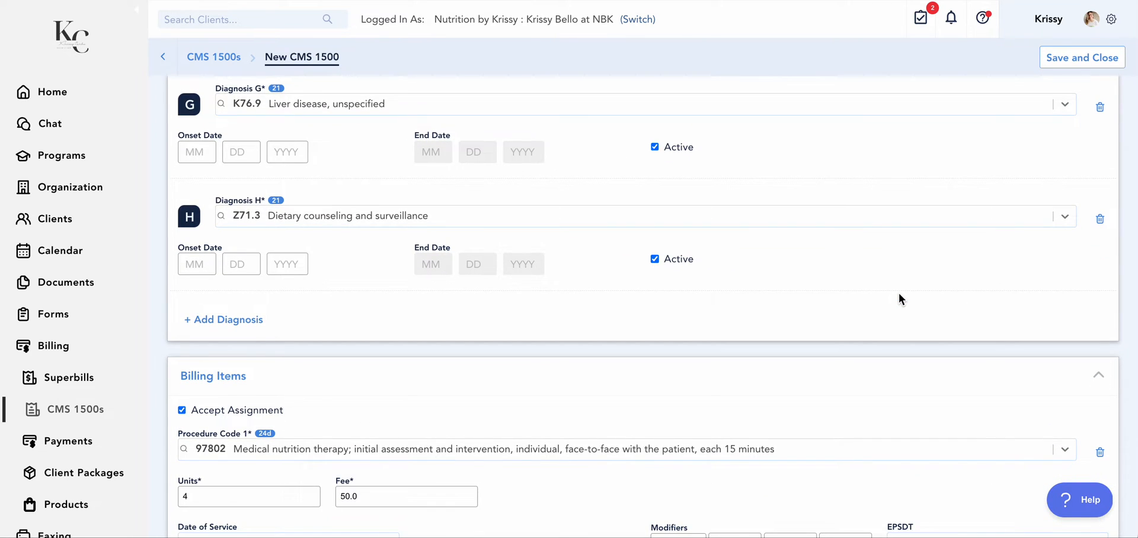
Delete every diagnosis from the claim except Z71.3 Dietary counseling and surveillance
{"action": "scroll", "coordinate": [1060, 249], "scroll_direction": "up", "scroll_amount": 1}
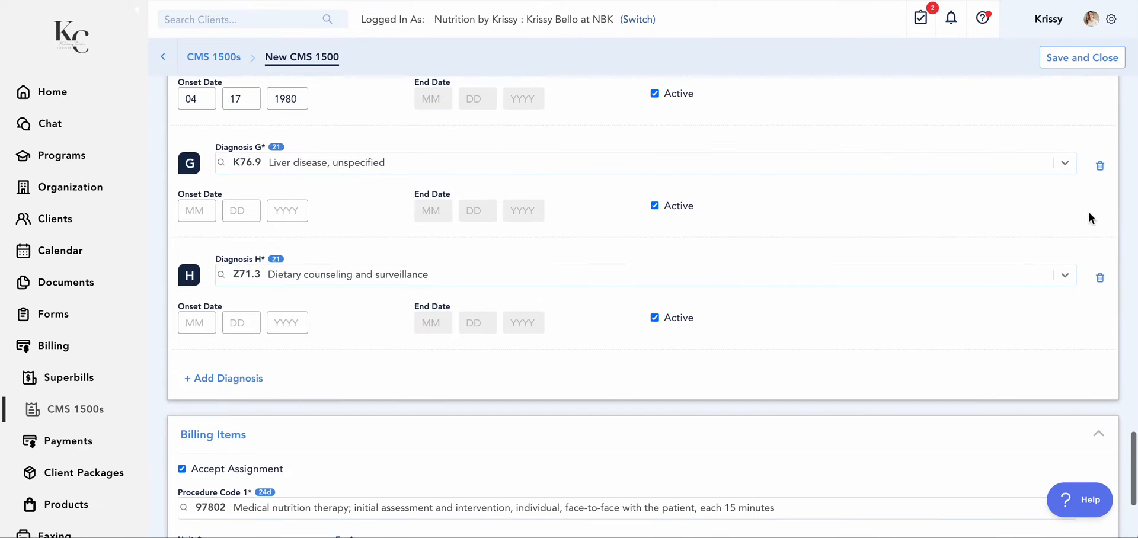
{"action": "left_click", "coordinate": [1105, 169]}
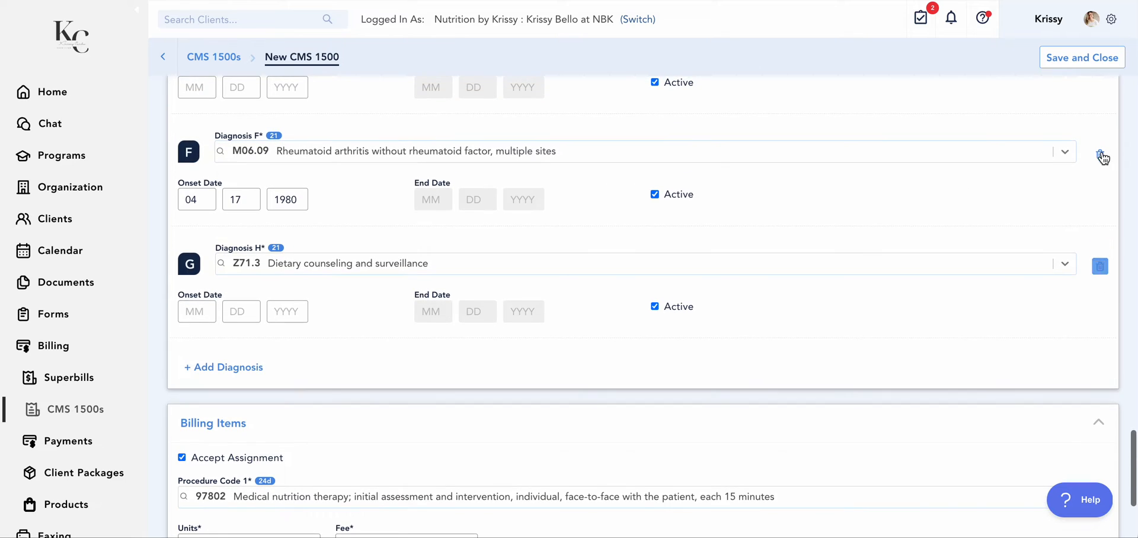
{"action": "left_click", "coordinate": [1099, 147]}
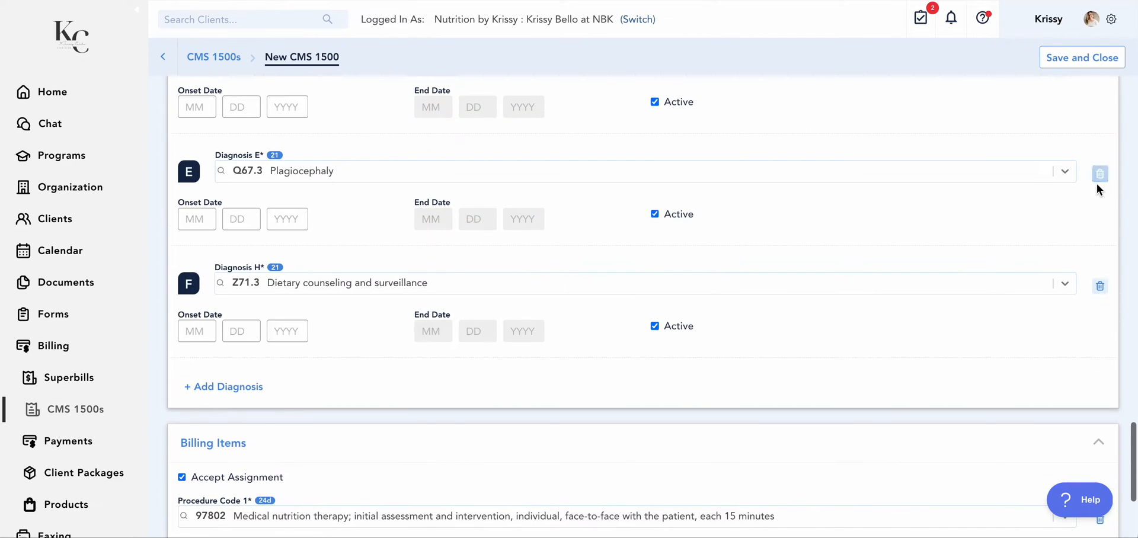
{"action": "left_click", "coordinate": [1100, 174]}
{"action": "left_click", "coordinate": [1104, 195]}
{"action": "left_click", "coordinate": [1101, 183]}
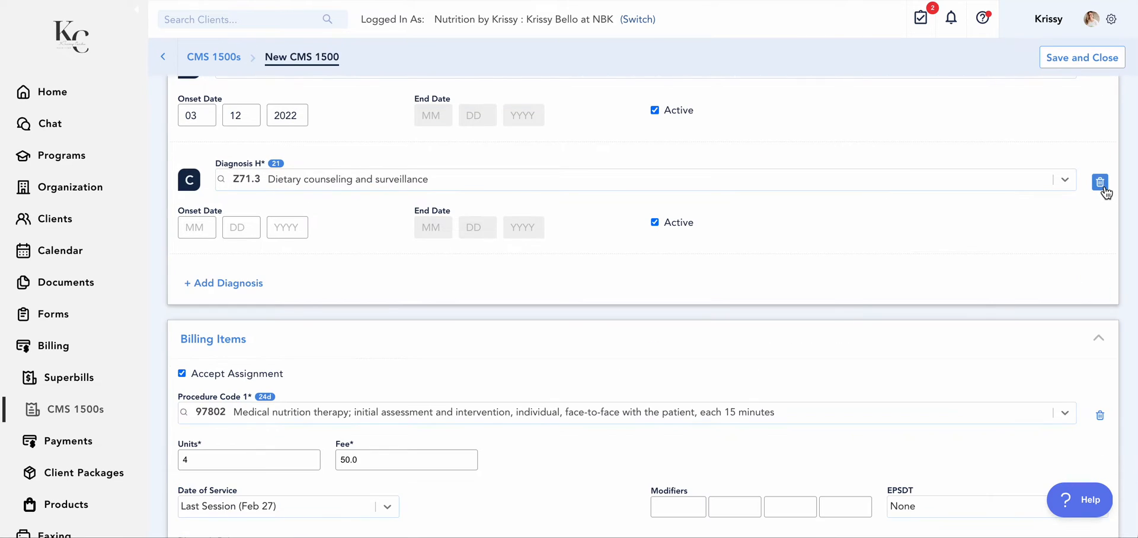
{"action": "left_click", "coordinate": [1103, 196]}
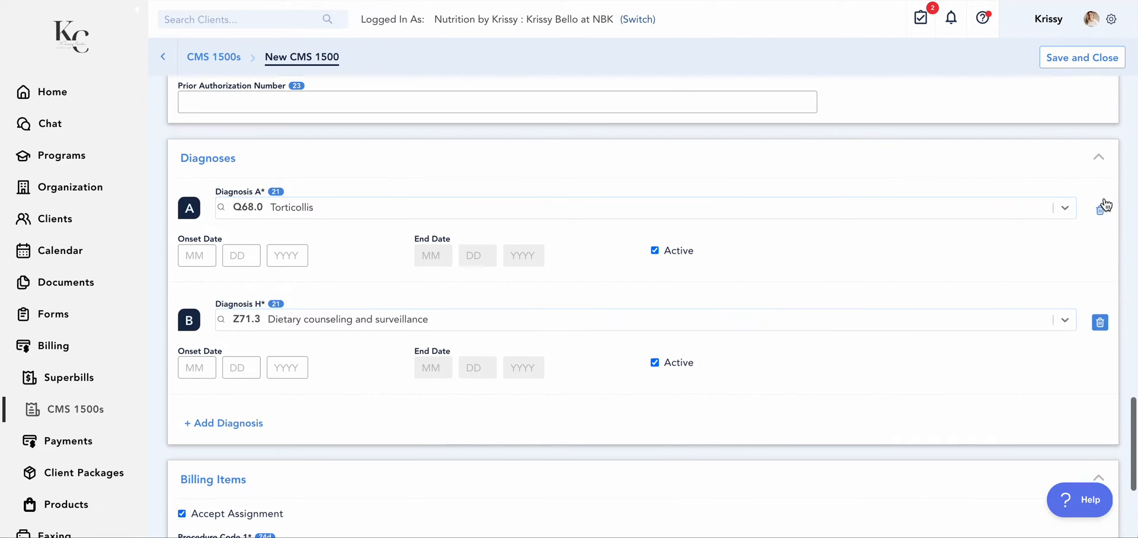
{"action": "left_click", "coordinate": [1103, 203]}
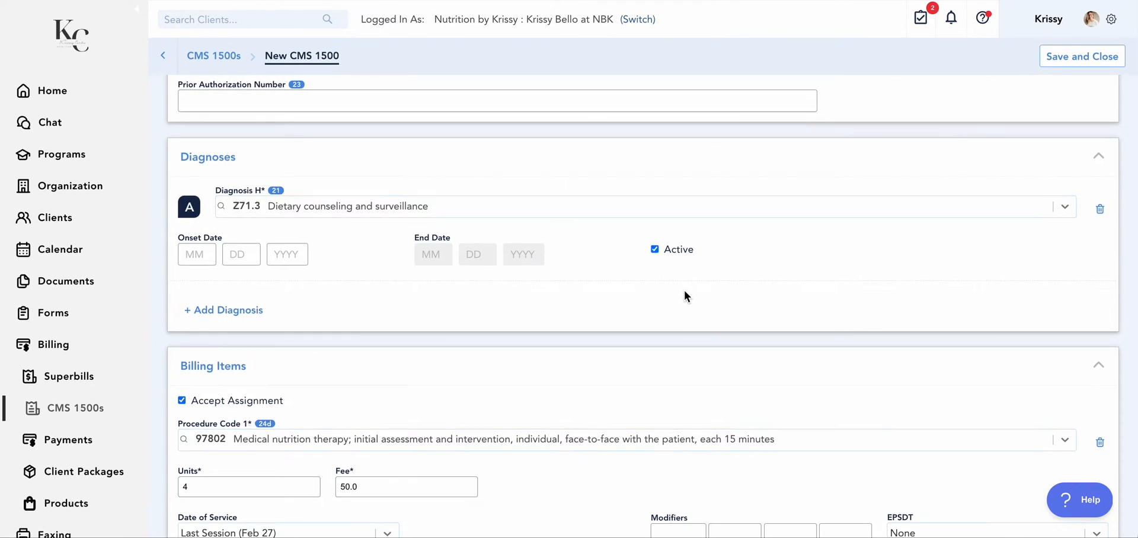
Link the 97802 billing item to diagnosis pointer A (Z71.3), and save and close the claim
{"action": "scroll", "coordinate": [684, 293], "scroll_direction": "down", "scroll_amount": 3}
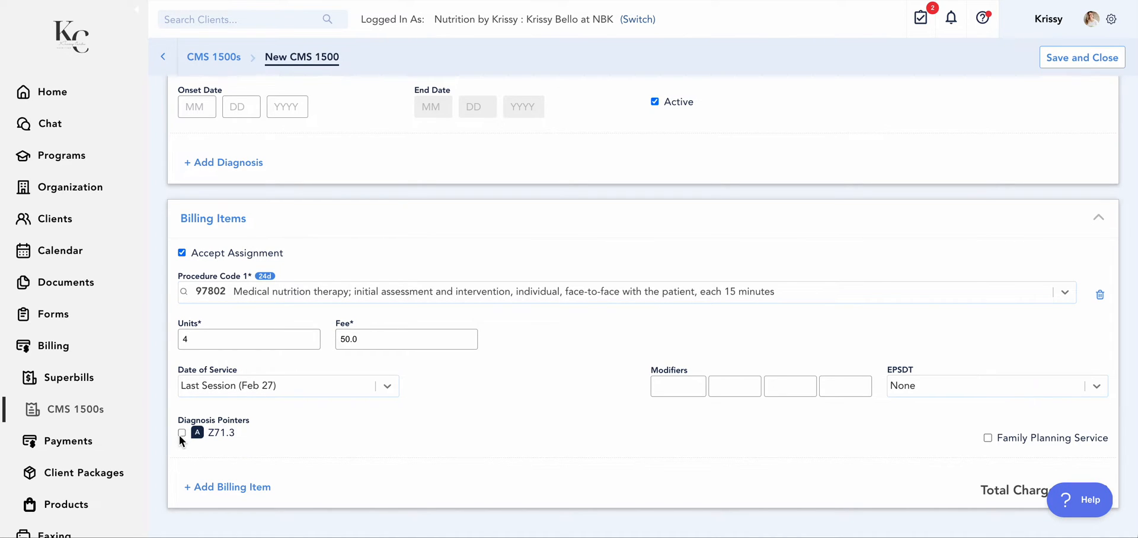
{"action": "scroll", "coordinate": [186, 426], "scroll_direction": "up", "scroll_amount": 1}
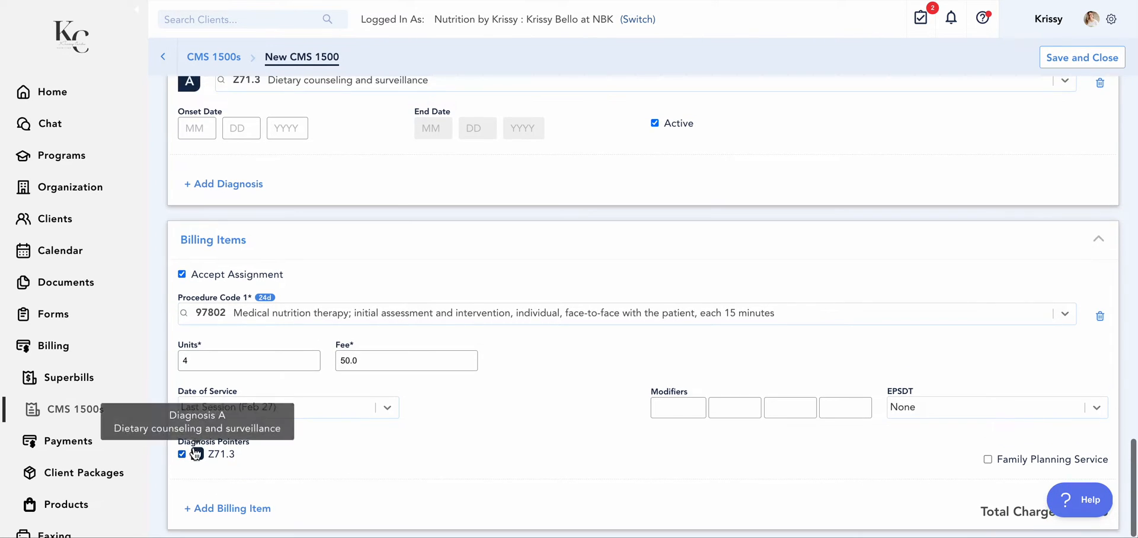
{"action": "scroll", "coordinate": [304, 422], "scroll_direction": "up", "scroll_amount": 2}
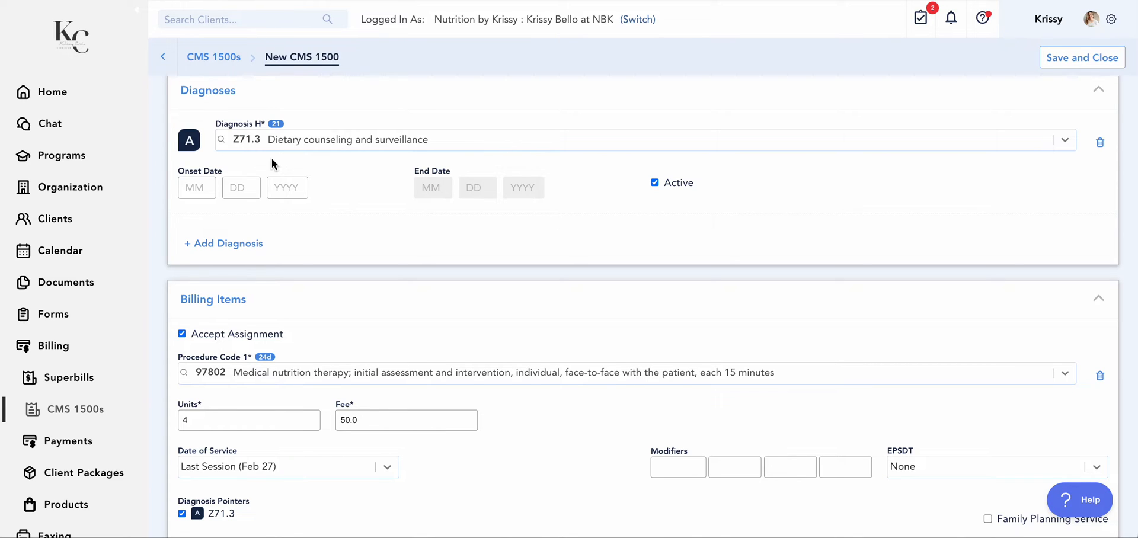
{"action": "scroll", "coordinate": [271, 158], "scroll_direction": "down", "scroll_amount": 2}
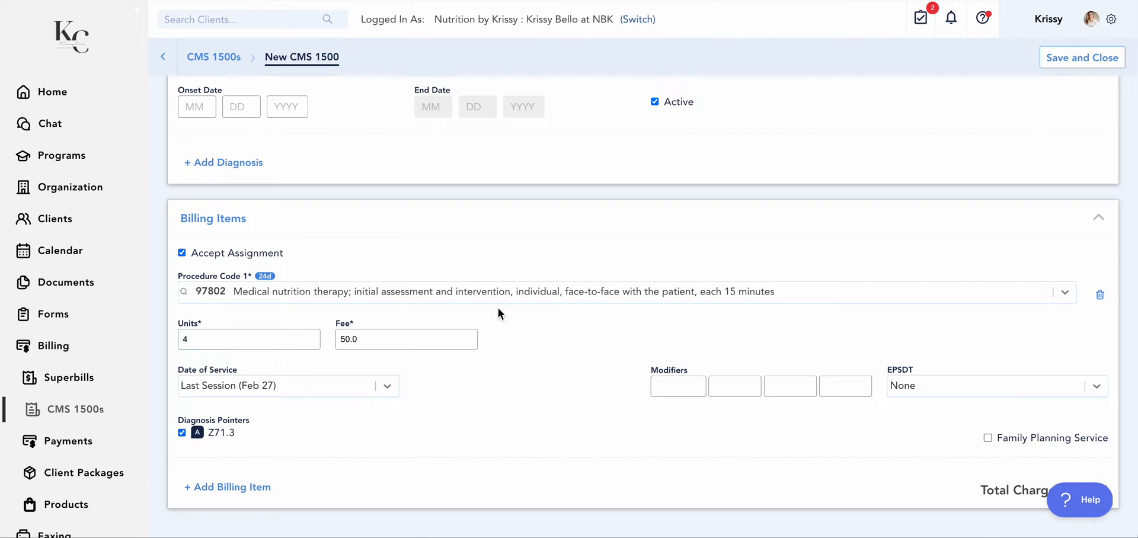
{"action": "scroll", "coordinate": [985, 407], "scroll_direction": "down", "scroll_amount": 1}
{"action": "scroll", "coordinate": [994, 355], "scroll_direction": "up", "scroll_amount": 2}
{"action": "left_click", "coordinate": [1082, 61]}
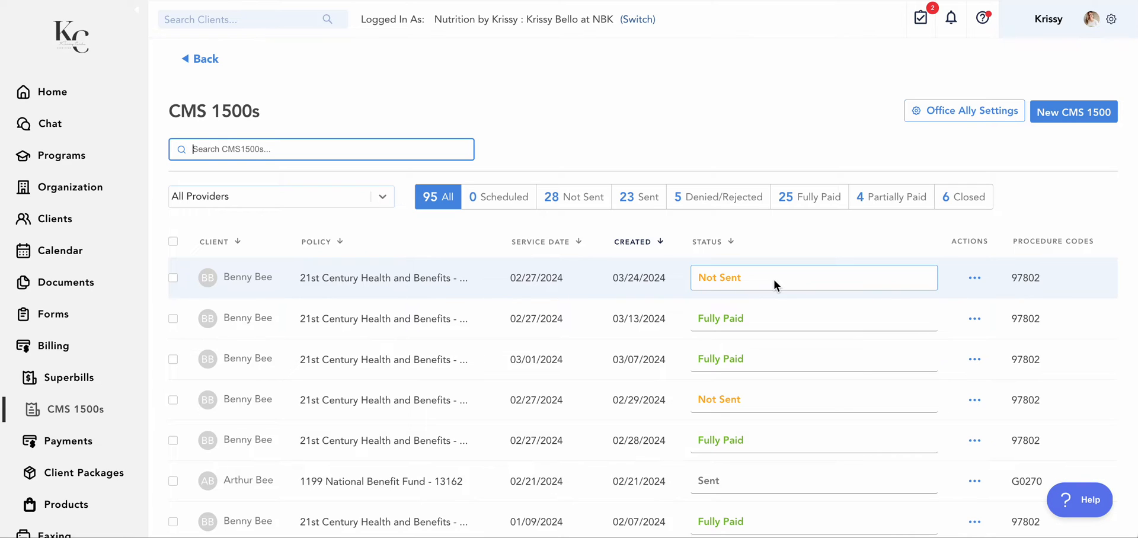
Select the five most recently created claims in the CMS 1500s list
{"action": "left_click", "coordinate": [175, 281]}
{"action": "left_click", "coordinate": [173, 372]}
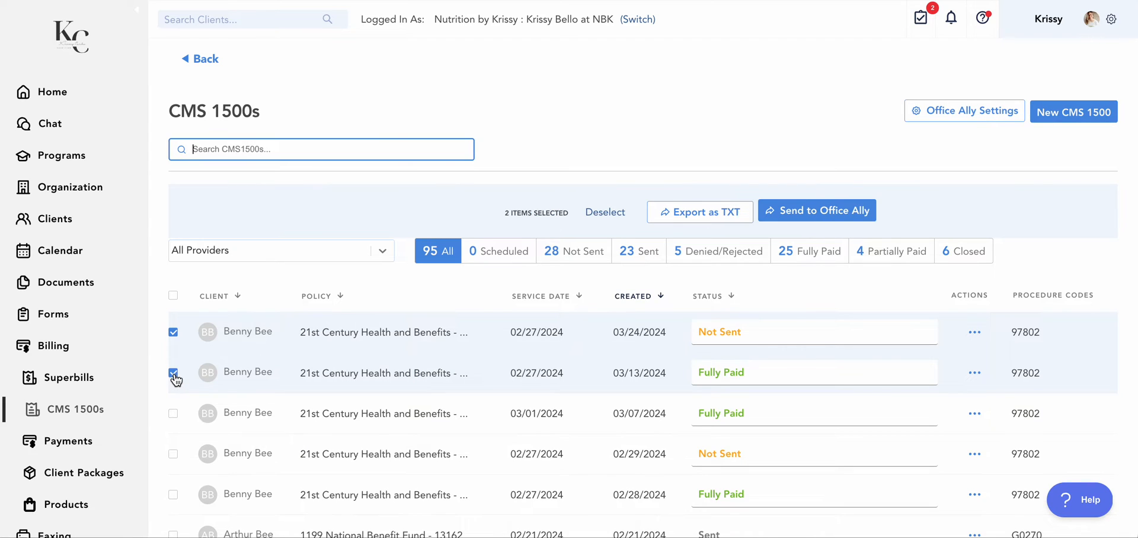
{"action": "left_click", "coordinate": [173, 414]}
{"action": "left_click", "coordinate": [173, 454]}
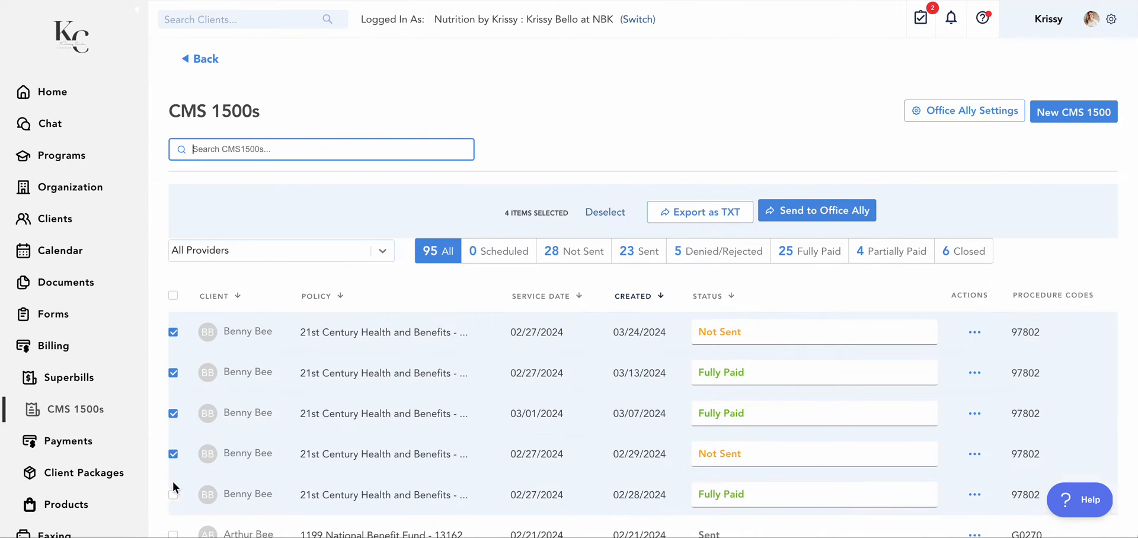
{"action": "left_click", "coordinate": [173, 496]}
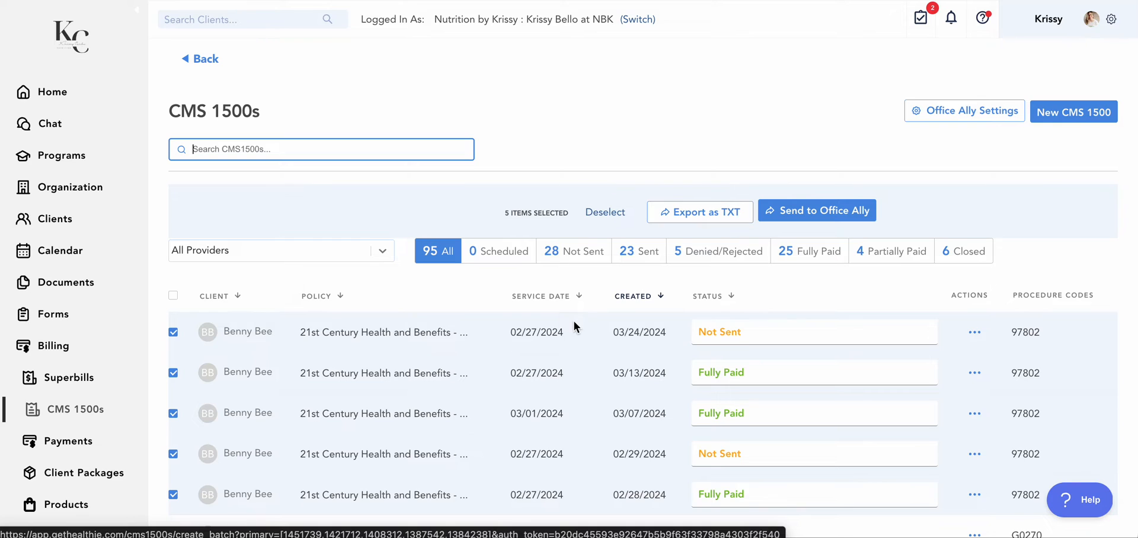
Deselect the older claims so that only the one created 03/24/2024 stays selected
{"action": "scroll", "coordinate": [573, 325], "scroll_direction": "down", "scroll_amount": 1}
{"action": "scroll", "coordinate": [574, 326], "scroll_direction": "down", "scroll_amount": 1}
{"action": "left_click", "coordinate": [173, 412]}
{"action": "left_click", "coordinate": [173, 372]}
{"action": "left_click", "coordinate": [173, 331]}
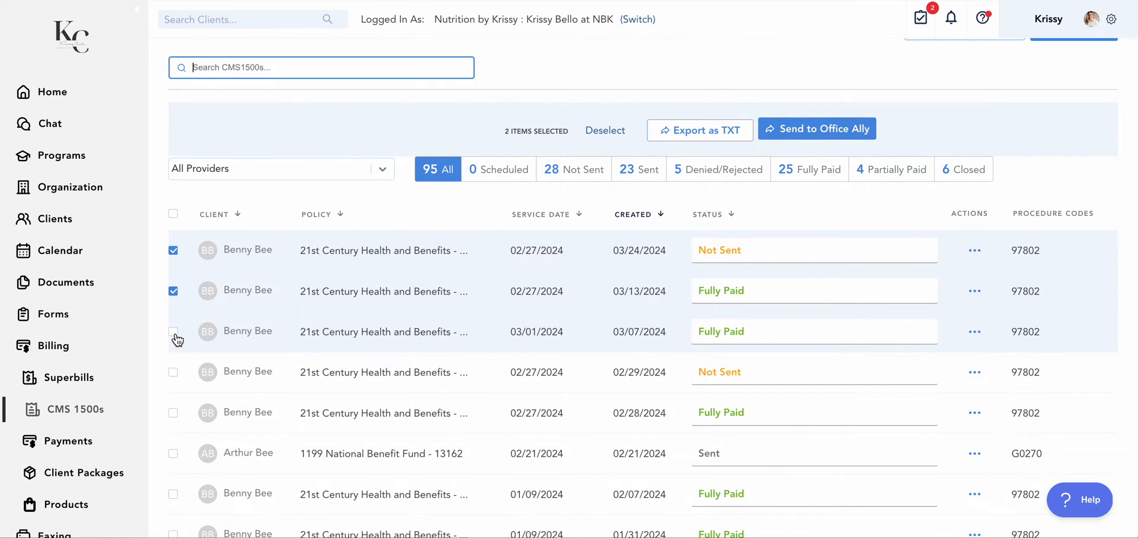
{"action": "left_click", "coordinate": [174, 290]}
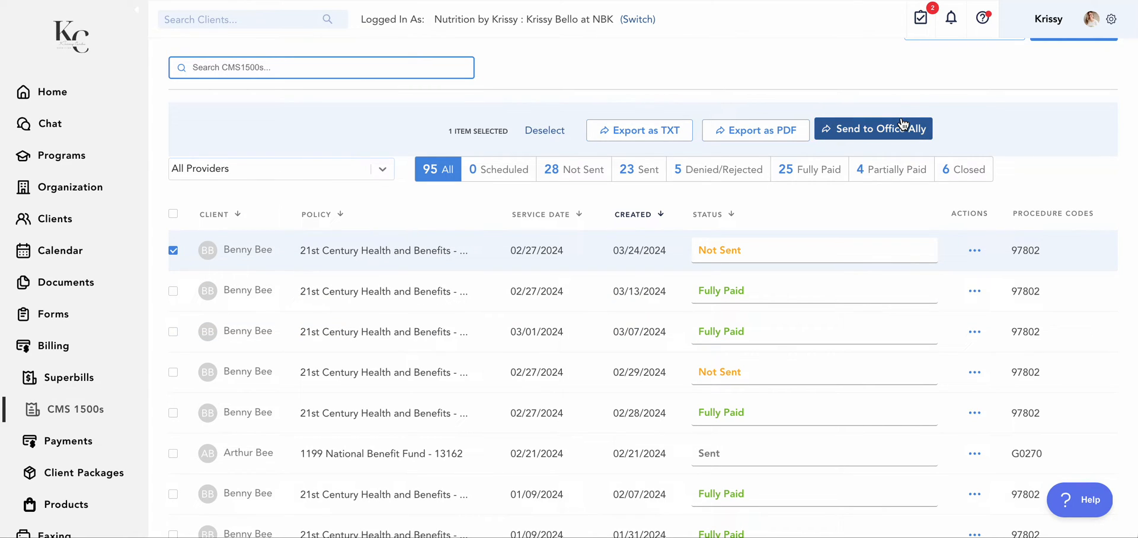
Check the status choices for the claim created 03/24/2024 and open its reimbursement details
{"action": "left_click", "coordinate": [722, 249]}
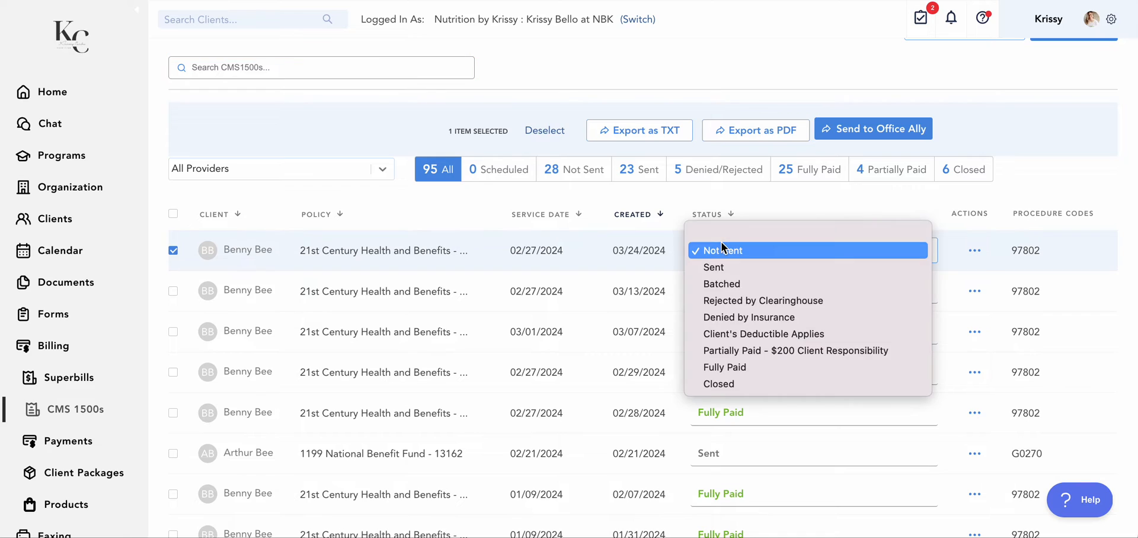
{"action": "left_click", "coordinate": [679, 224]}
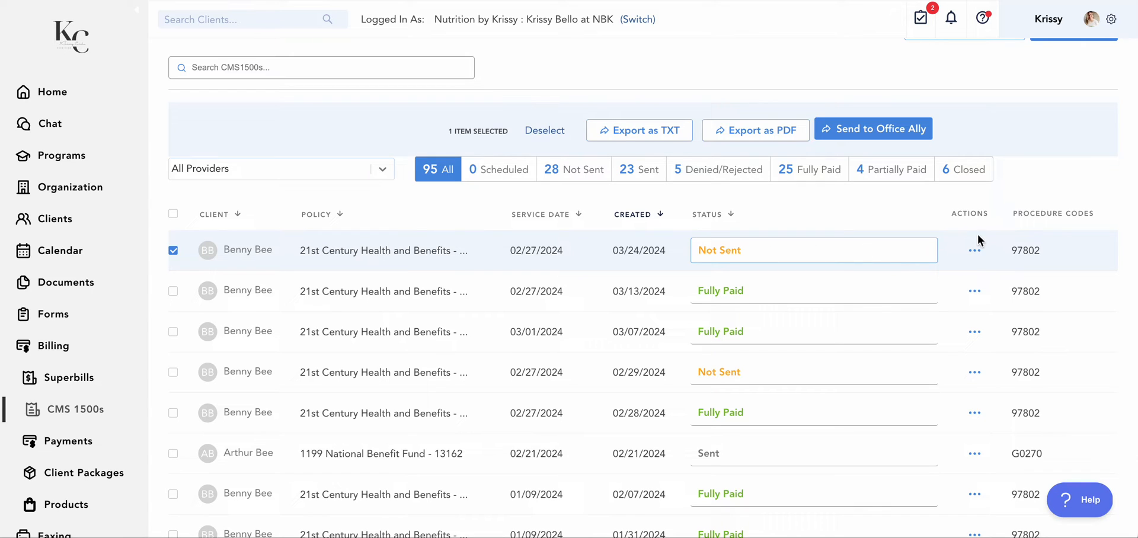
{"action": "left_click", "coordinate": [975, 252]}
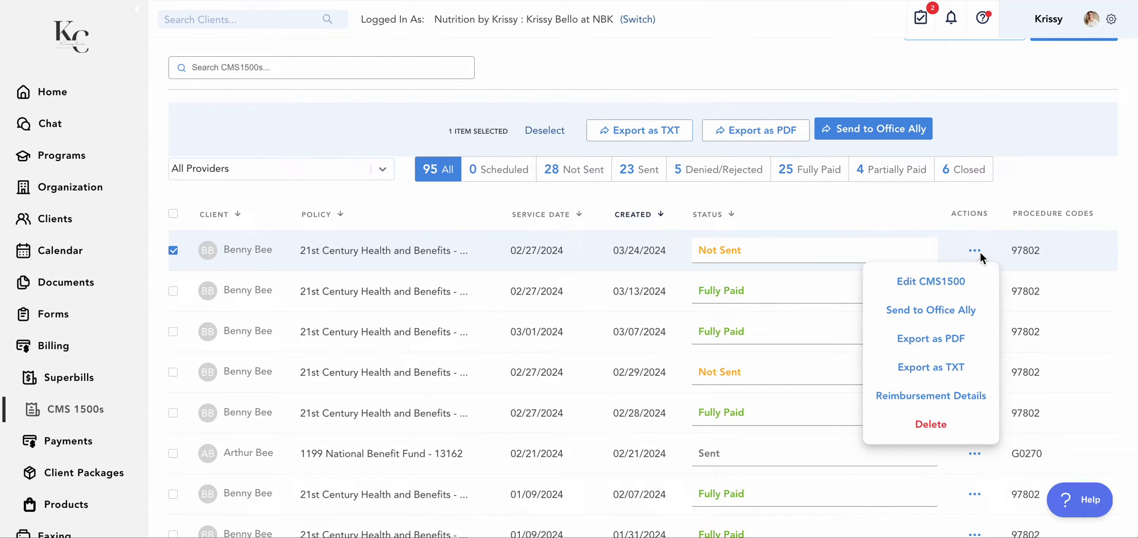
{"action": "left_click", "coordinate": [988, 397]}
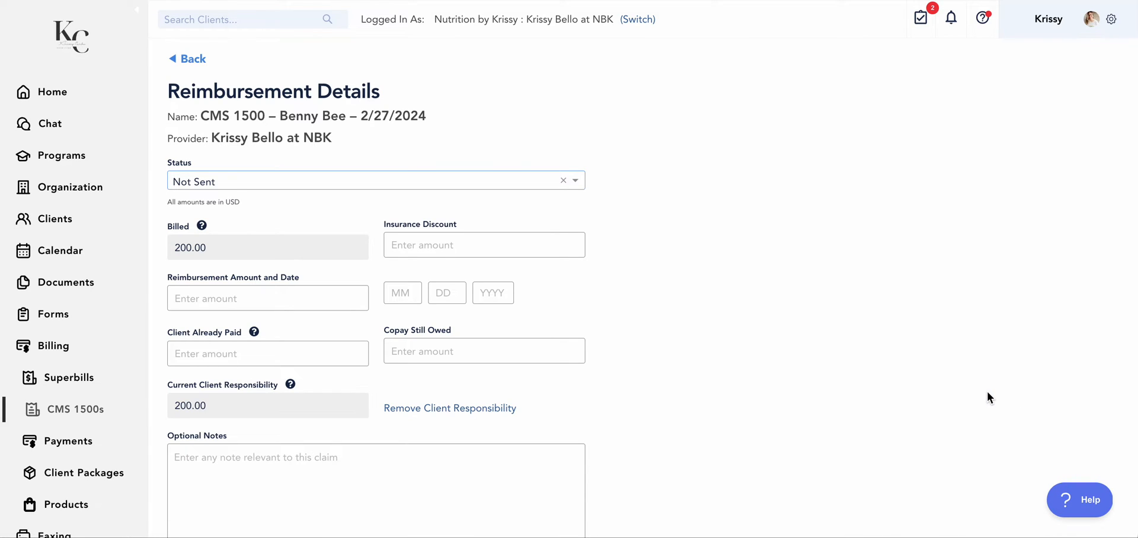
Review the reimbursement amount, client responsibility and optional notes fields, and return to the CMS 1500s list
{"action": "scroll", "coordinate": [986, 397], "scroll_direction": "down", "scroll_amount": 1}
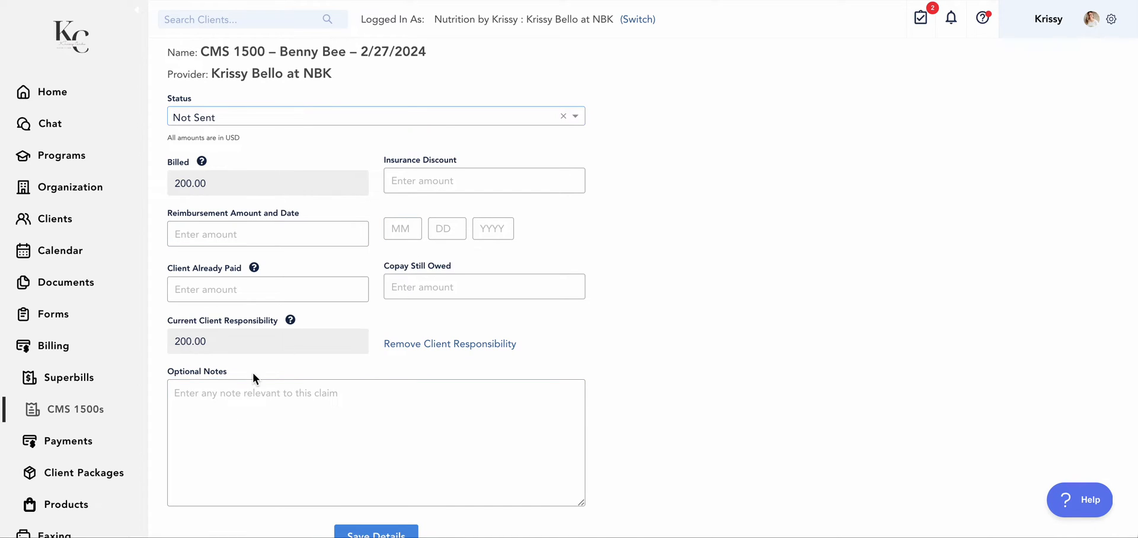
{"action": "scroll", "coordinate": [280, 379], "scroll_direction": "down", "scroll_amount": 1}
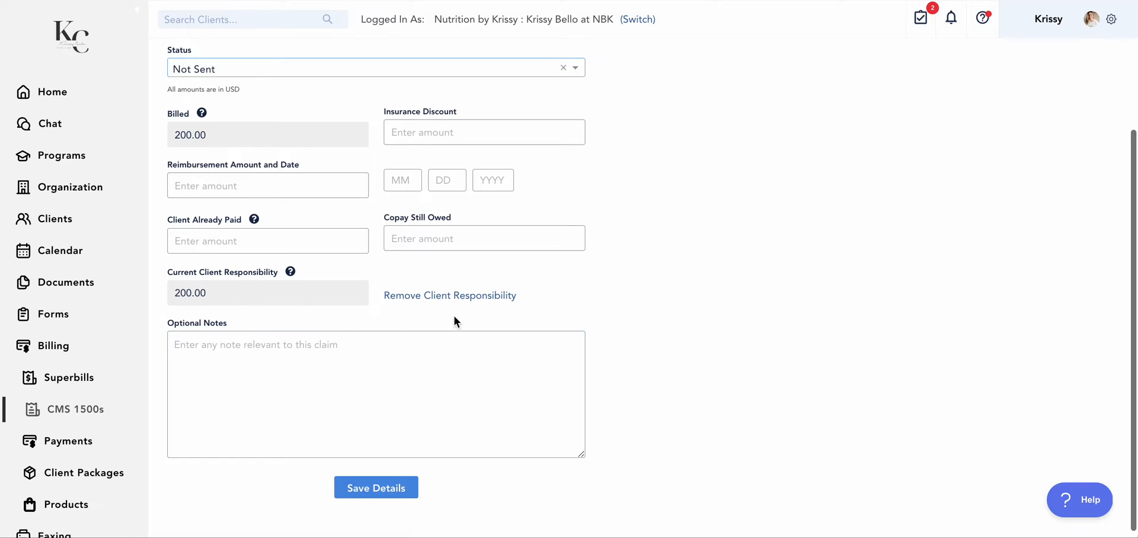
{"action": "left_click", "coordinate": [304, 366]}
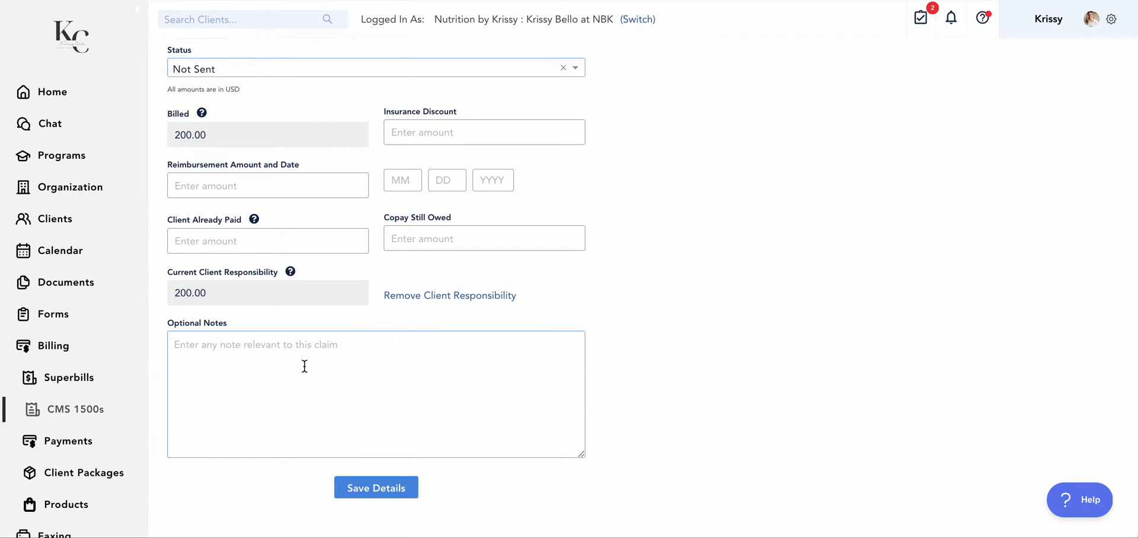
{"action": "scroll", "coordinate": [304, 367], "scroll_direction": "up", "scroll_amount": 2}
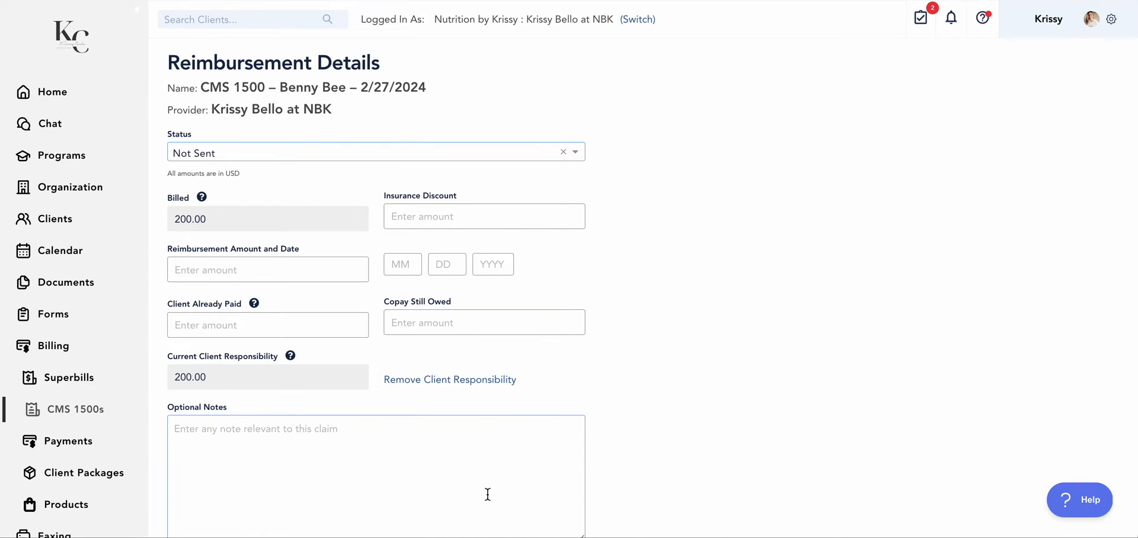
{"action": "scroll", "coordinate": [670, 388], "scroll_direction": "up", "scroll_amount": 1}
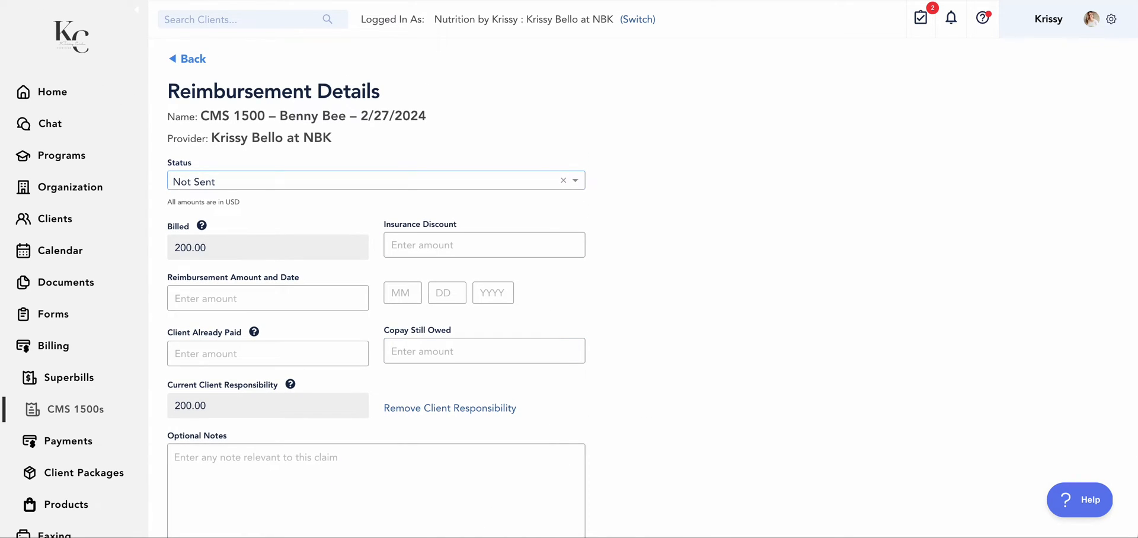
{"action": "left_click", "coordinate": [193, 59]}
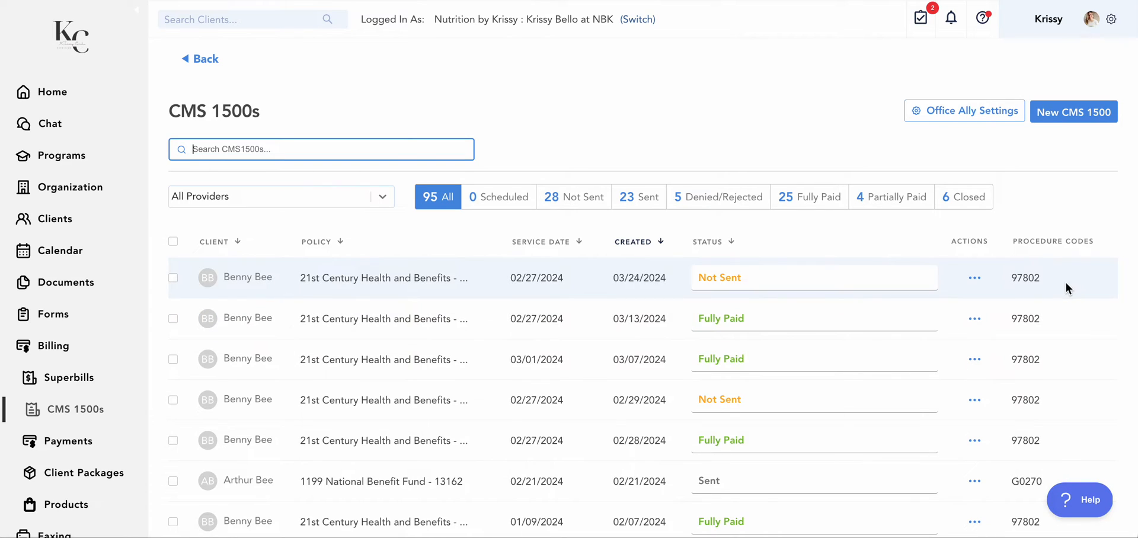
Export the claim created 03/24/2024 as a PDF
{"action": "left_click", "coordinate": [974, 278]}
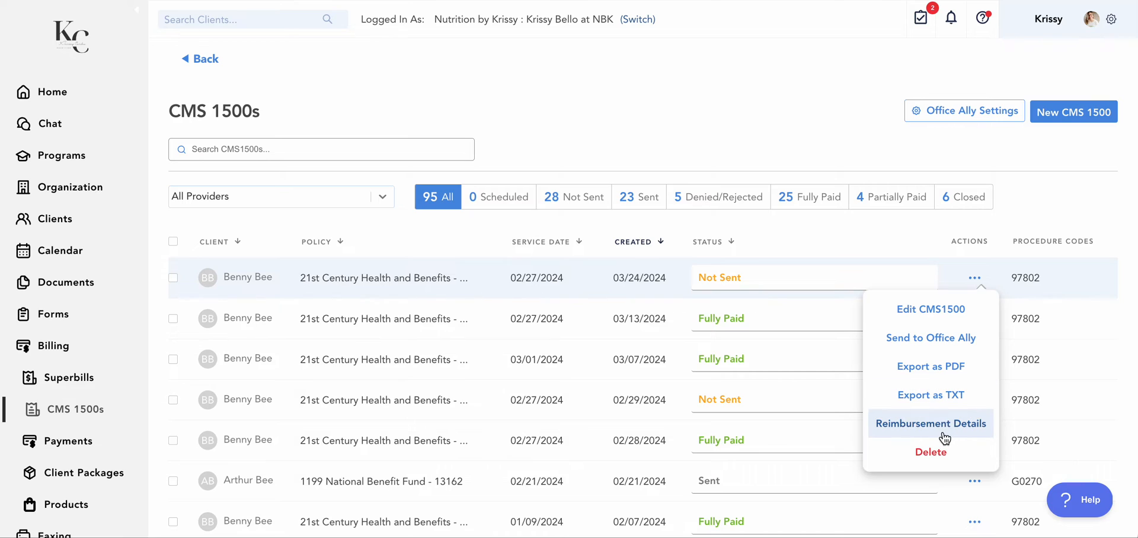
{"action": "left_click", "coordinate": [173, 278]}
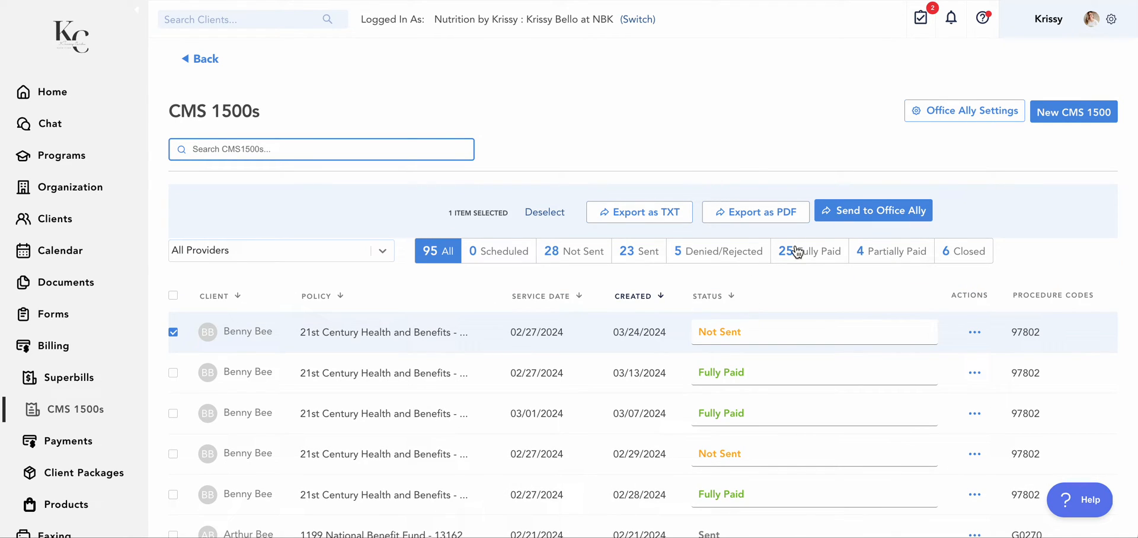
{"action": "left_click", "coordinate": [754, 222]}
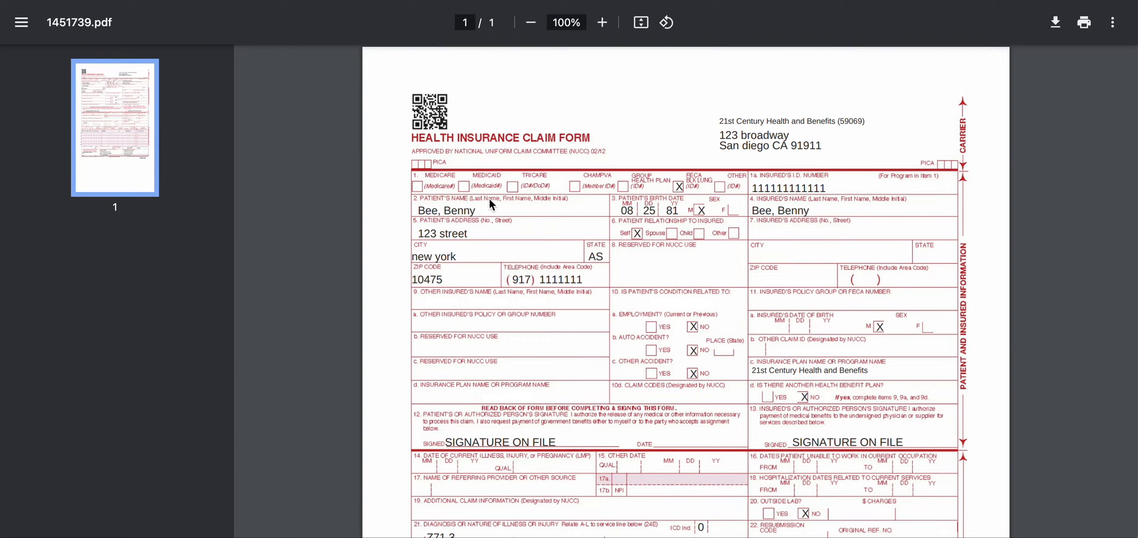
Review the exported claim form PDF from the carrier block through the service lines, and return to the CMS 1500s list
{"action": "scroll", "coordinate": [598, 266], "scroll_direction": "down", "scroll_amount": 1}
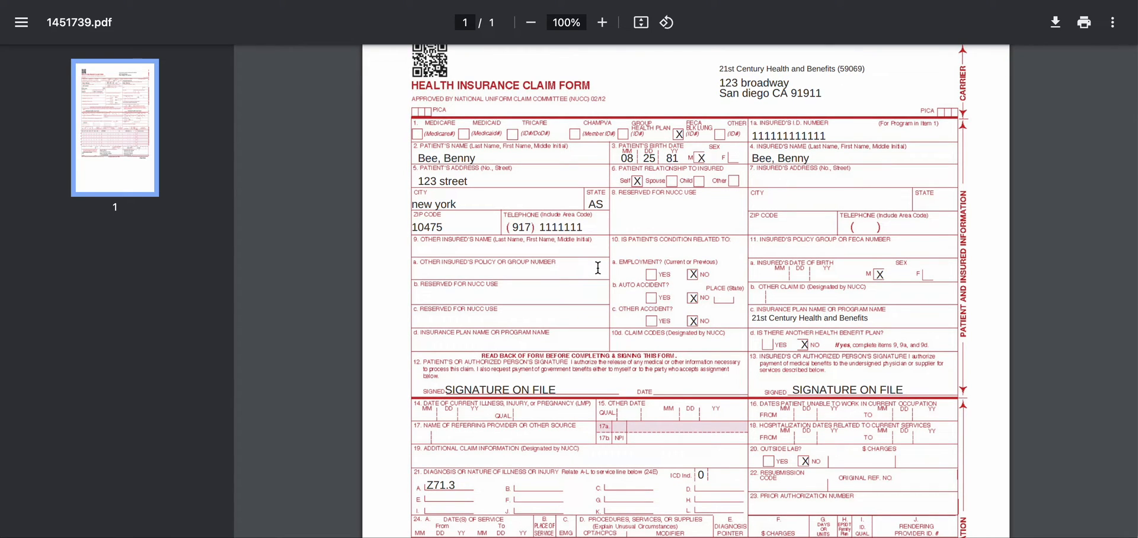
{"action": "scroll", "coordinate": [598, 267], "scroll_direction": "up", "scroll_amount": 1}
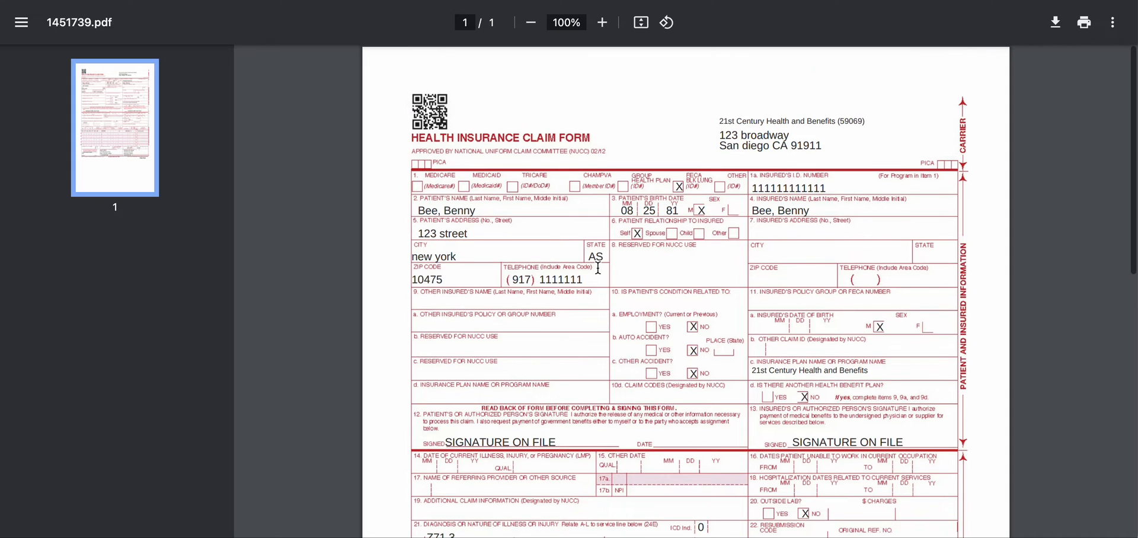
{"action": "scroll", "coordinate": [598, 268], "scroll_direction": "down", "scroll_amount": 3}
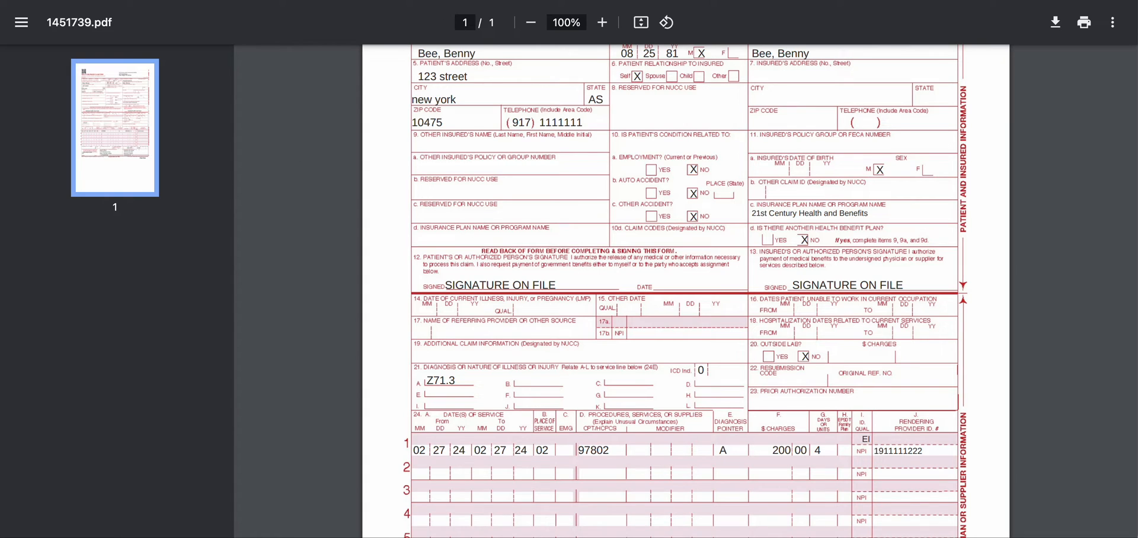
{"action": "key", "text": "ctrl+shift+Tab"}
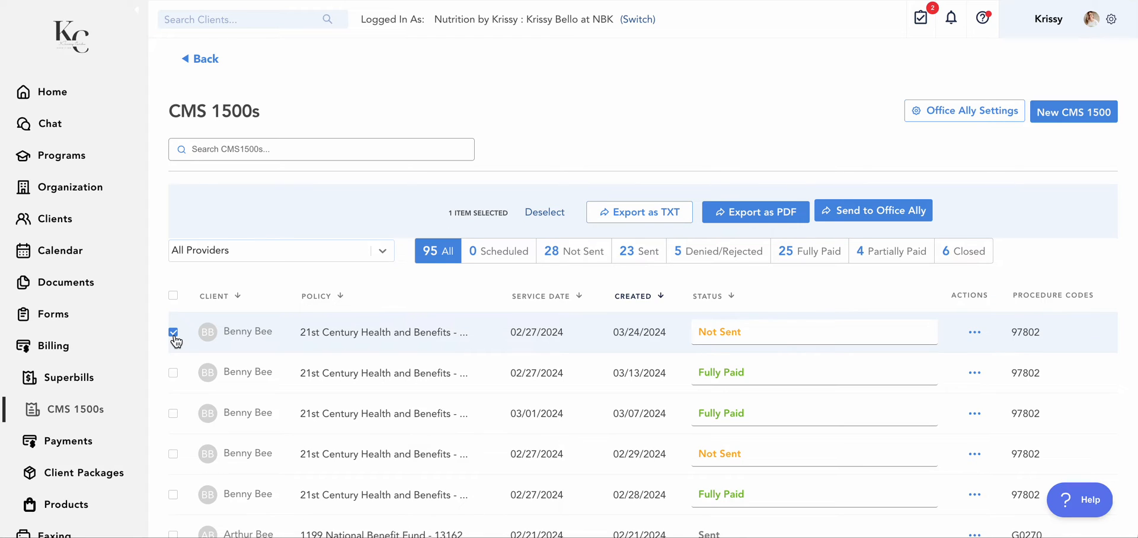
Start a new superbill for the first client offered in the client choices
{"action": "left_click", "coordinate": [74, 381]}
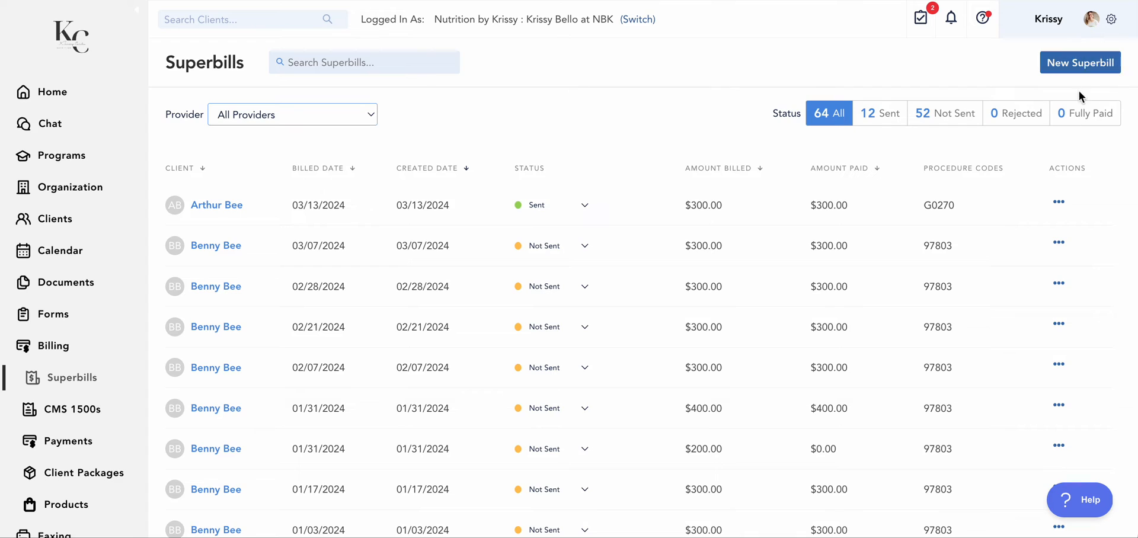
{"action": "left_click", "coordinate": [1096, 70]}
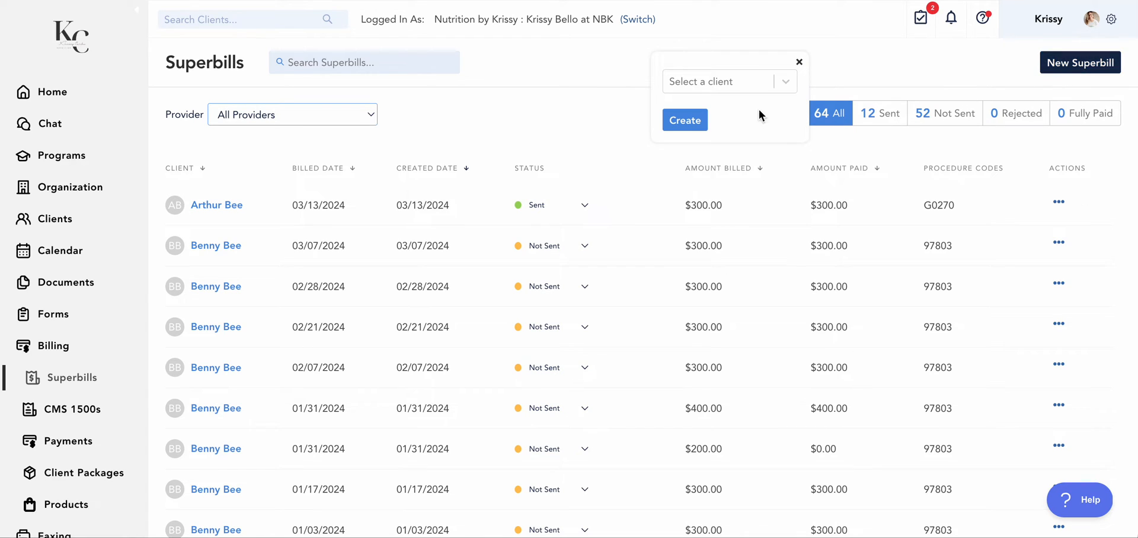
{"action": "left_click", "coordinate": [757, 89]}
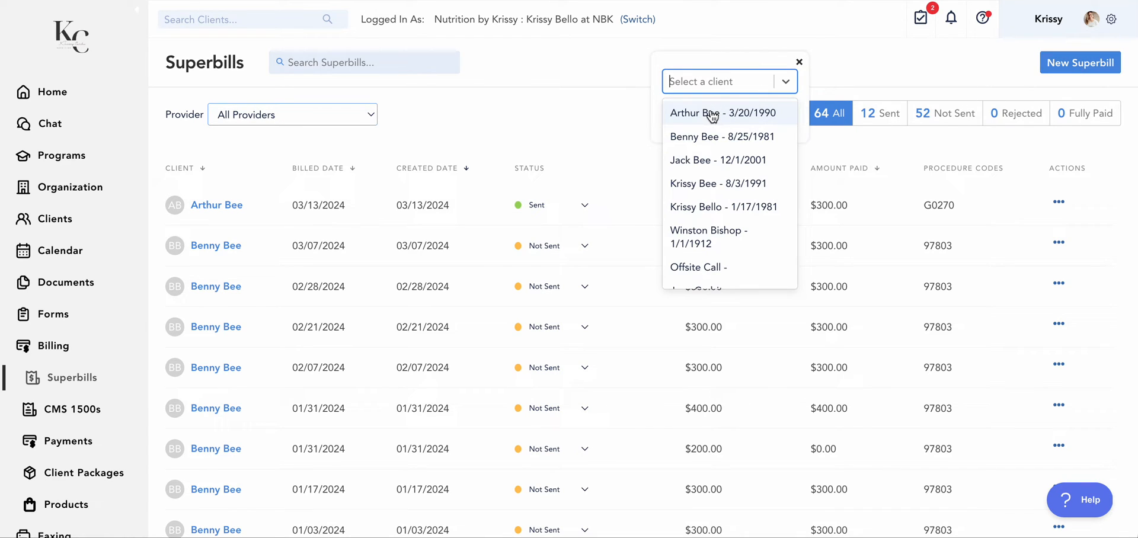
{"action": "left_click", "coordinate": [733, 112]}
{"action": "left_click", "coordinate": [699, 122]}
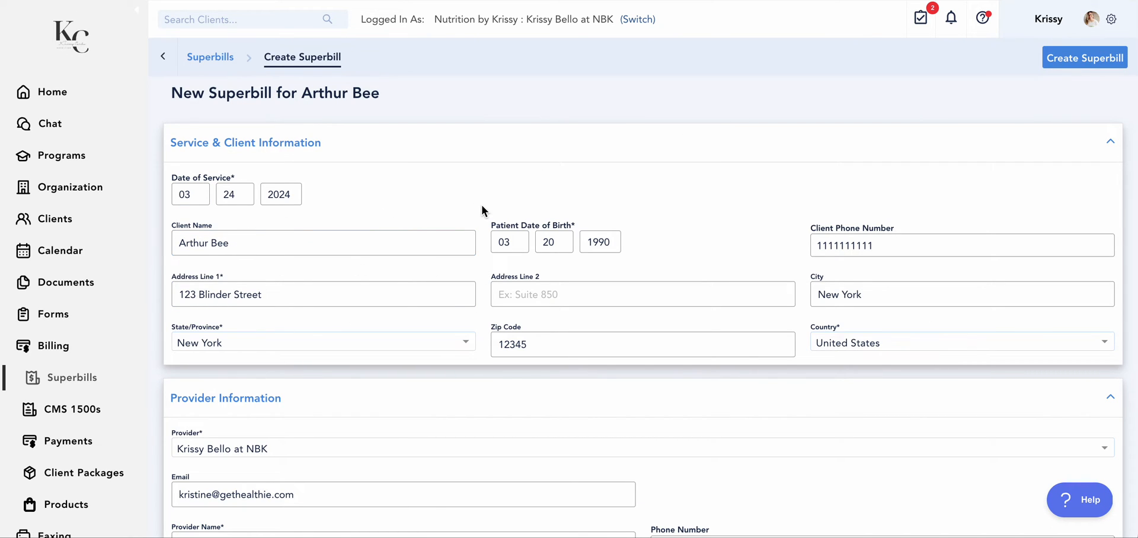
Check the prefilled client, provider and diagnosis details, and assign diagnostic pointer A to the G0270 billing item
{"action": "scroll", "coordinate": [462, 218], "scroll_direction": "down", "scroll_amount": 1}
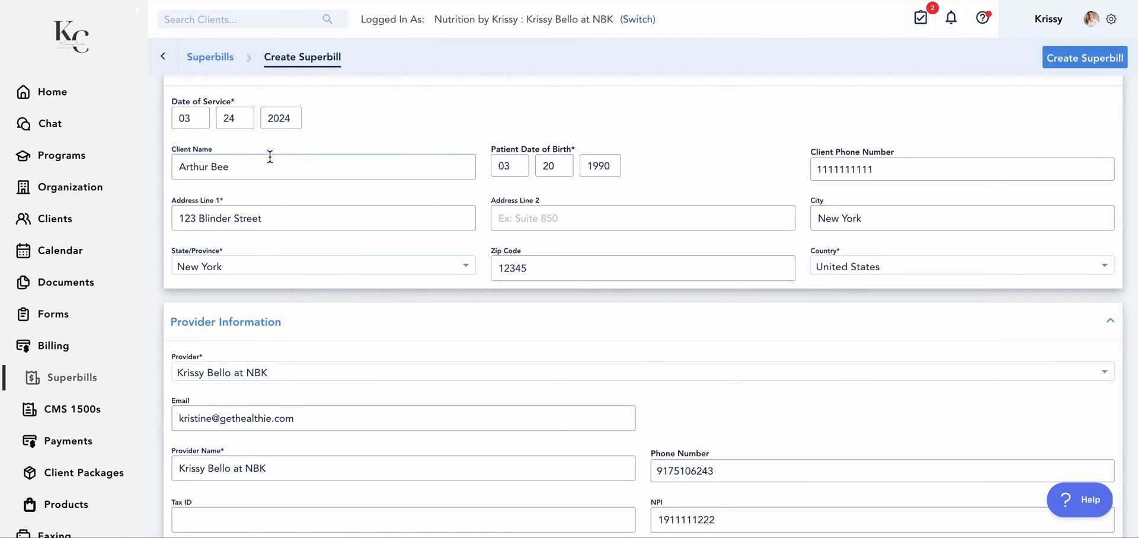
{"action": "left_click", "coordinate": [588, 212]}
{"action": "scroll", "coordinate": [588, 212], "scroll_direction": "down", "scroll_amount": 1}
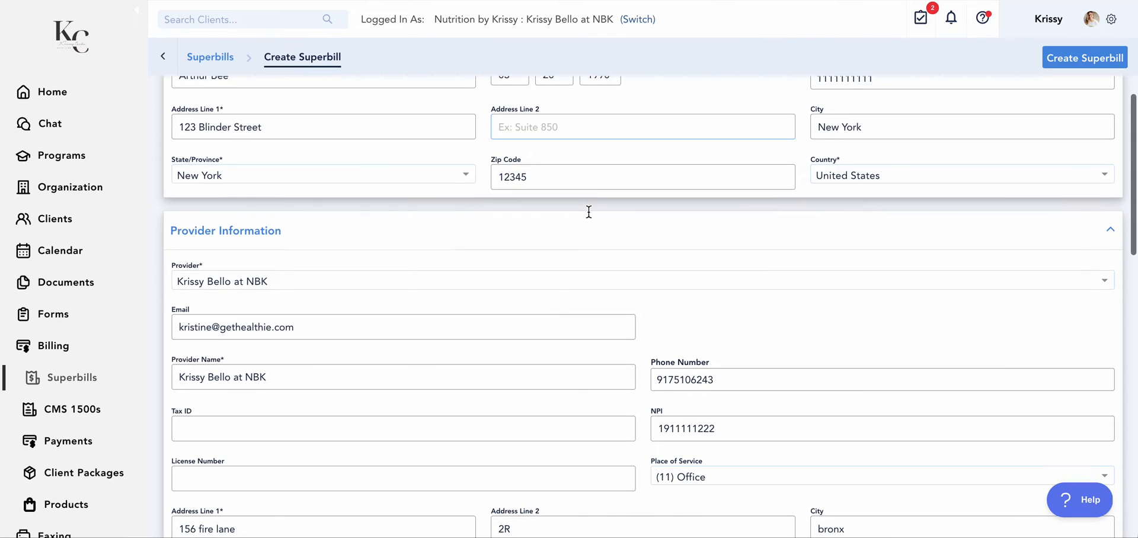
{"action": "scroll", "coordinate": [588, 218], "scroll_direction": "down", "scroll_amount": 1}
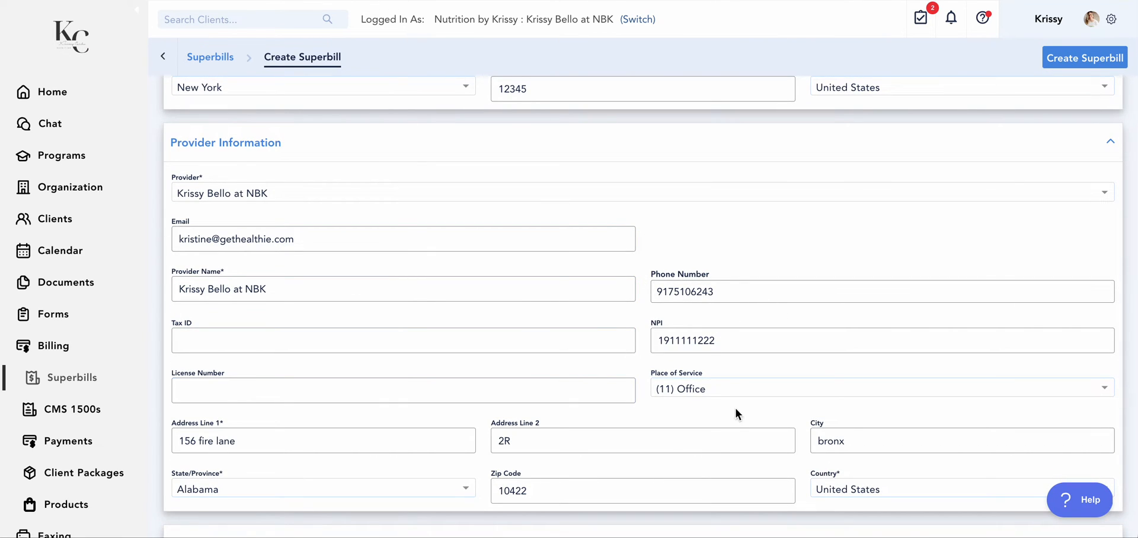
{"action": "scroll", "coordinate": [731, 415], "scroll_direction": "down", "scroll_amount": 1}
{"action": "scroll", "coordinate": [729, 422], "scroll_direction": "down", "scroll_amount": 2}
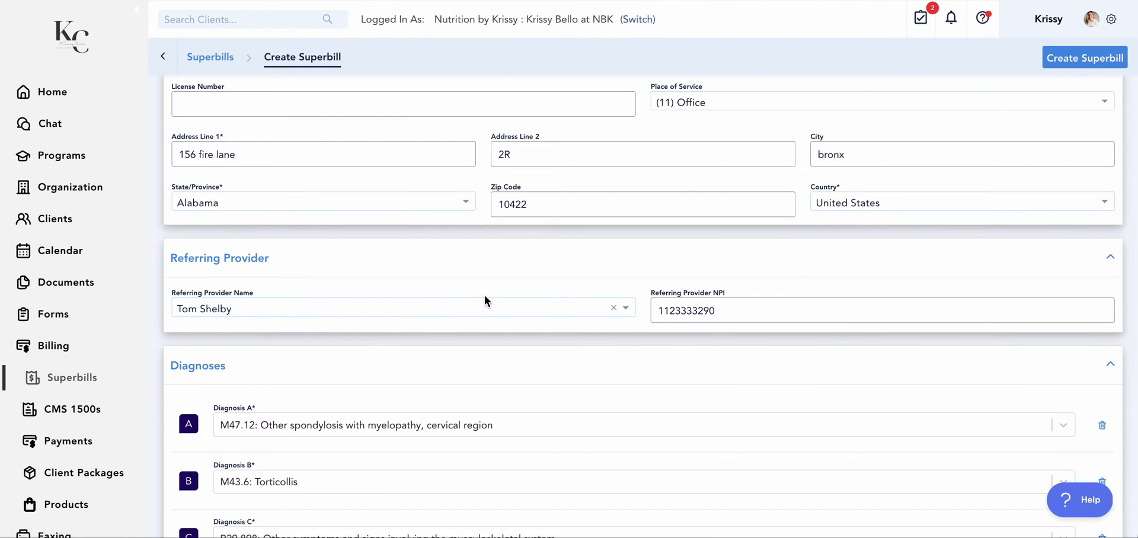
{"action": "scroll", "coordinate": [485, 301], "scroll_direction": "down", "scroll_amount": 2}
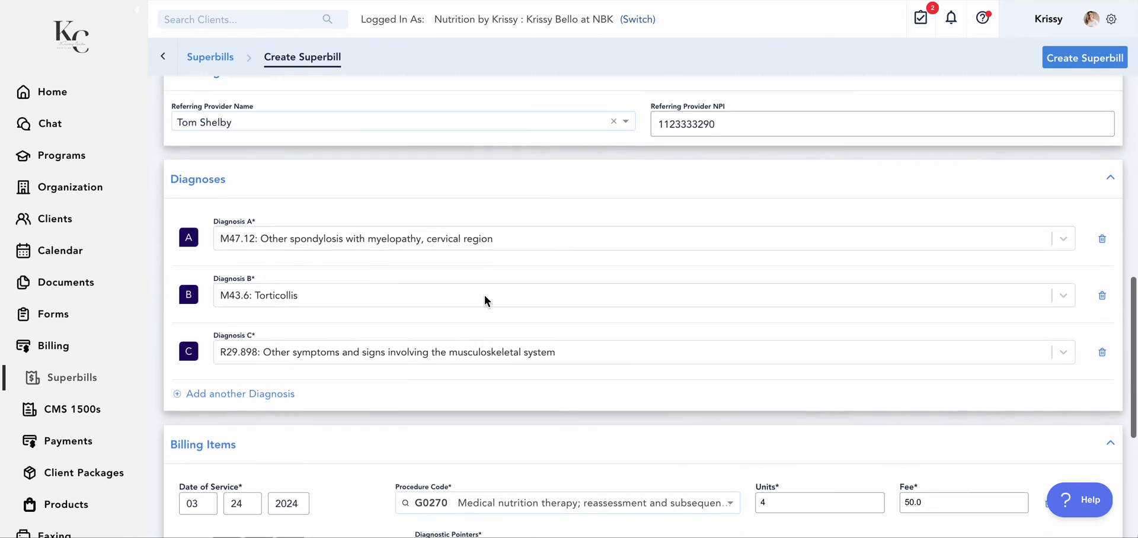
{"action": "scroll", "coordinate": [676, 326], "scroll_direction": "down", "scroll_amount": 2}
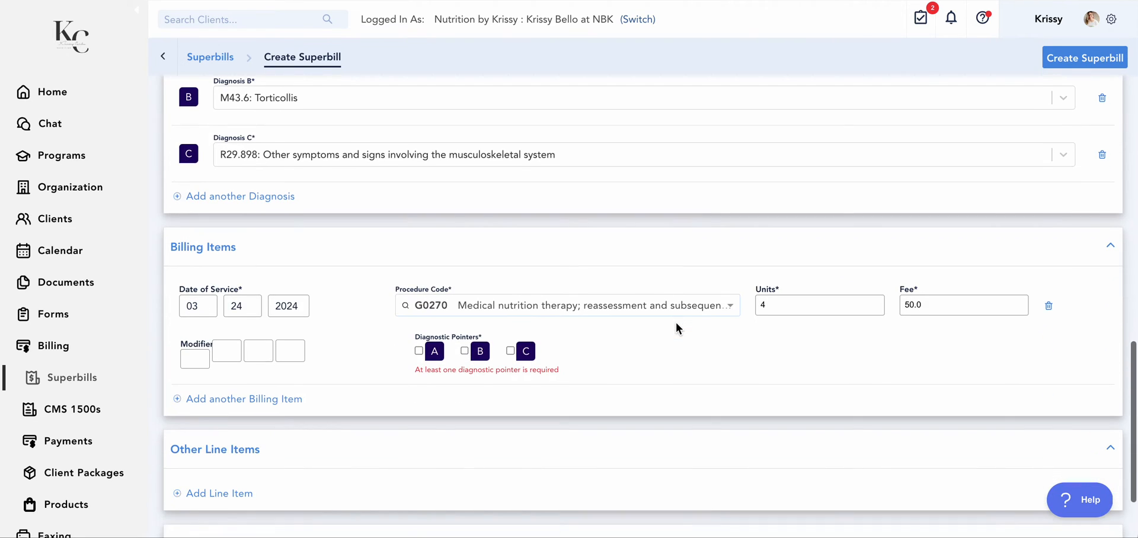
{"action": "left_click", "coordinate": [419, 351]}
Add another line item to the superbill with a price of 100 and the description "program"
{"action": "scroll", "coordinate": [414, 356], "scroll_direction": "down", "scroll_amount": 1}
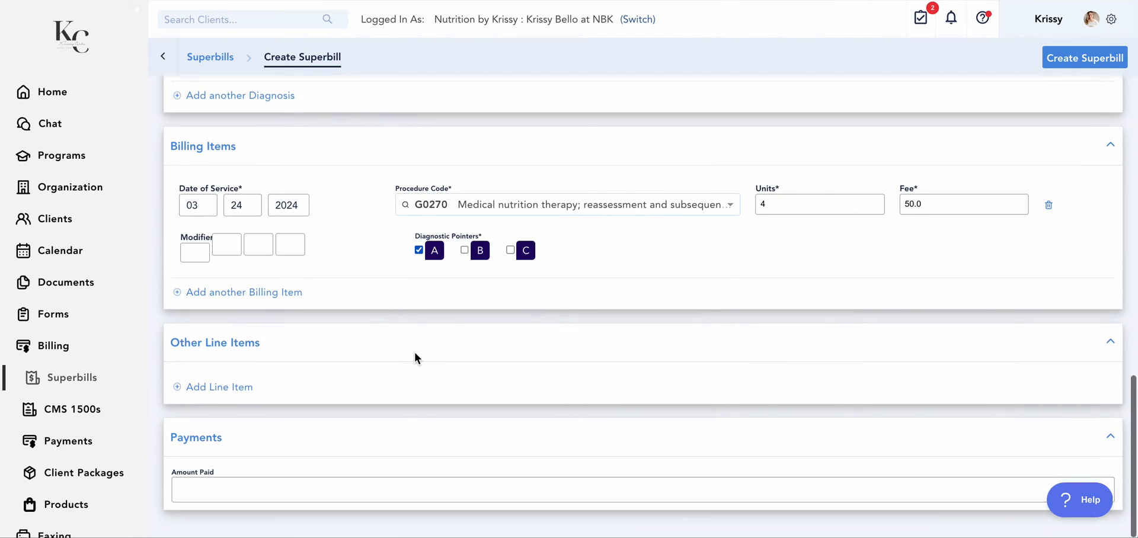
{"action": "left_click", "coordinate": [195, 380]}
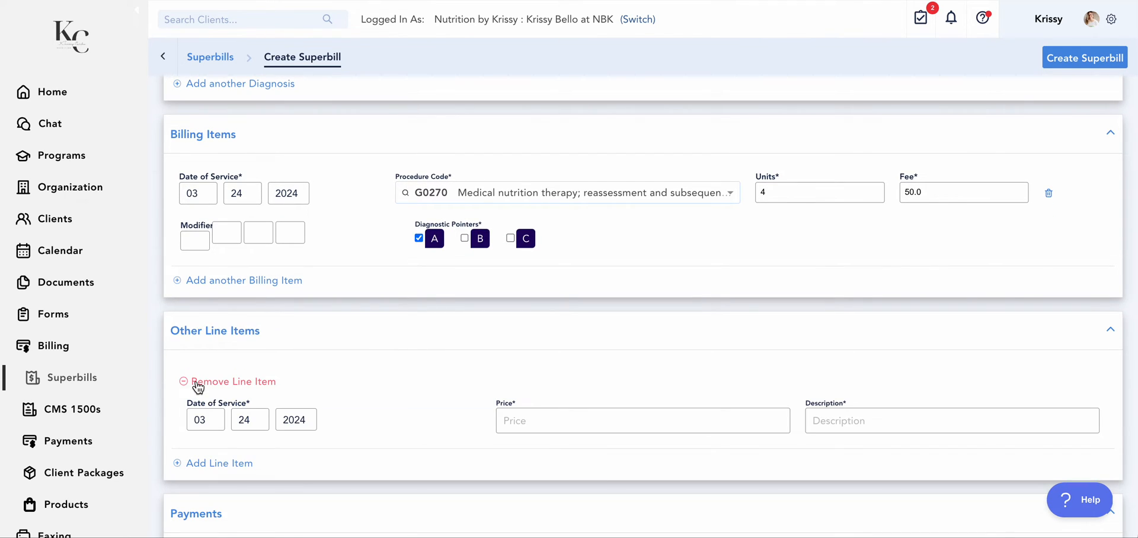
{"action": "left_click", "coordinate": [522, 426]}
{"action": "type", "text": "100"}
{"action": "left_click", "coordinate": [869, 426]}
{"action": "type", "text": "program"}
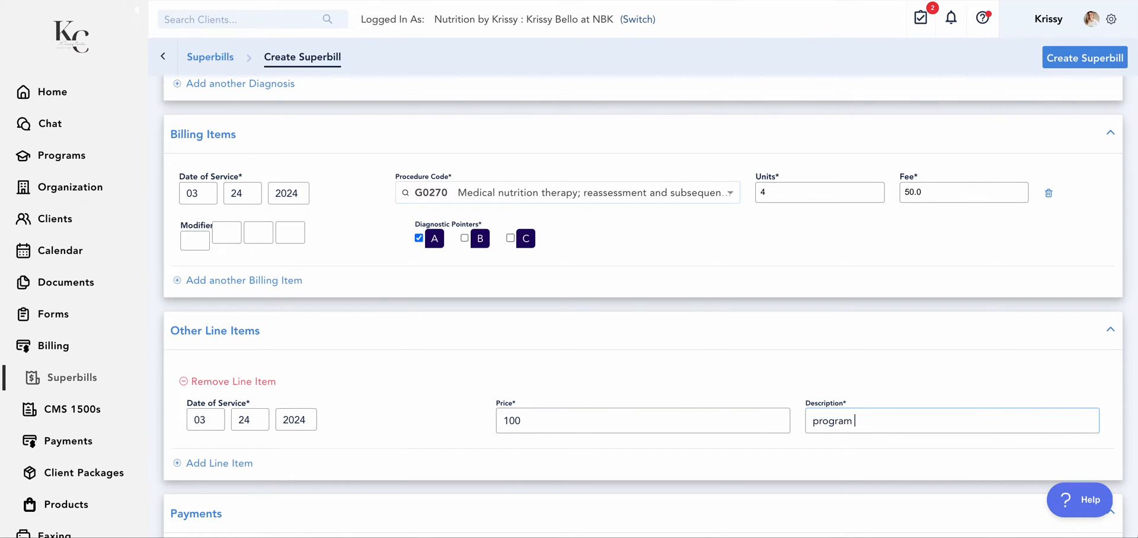
Enter 300 as the amount paid and create the superbill
{"action": "scroll", "coordinate": [643, 307], "scroll_direction": "down", "scroll_amount": 2}
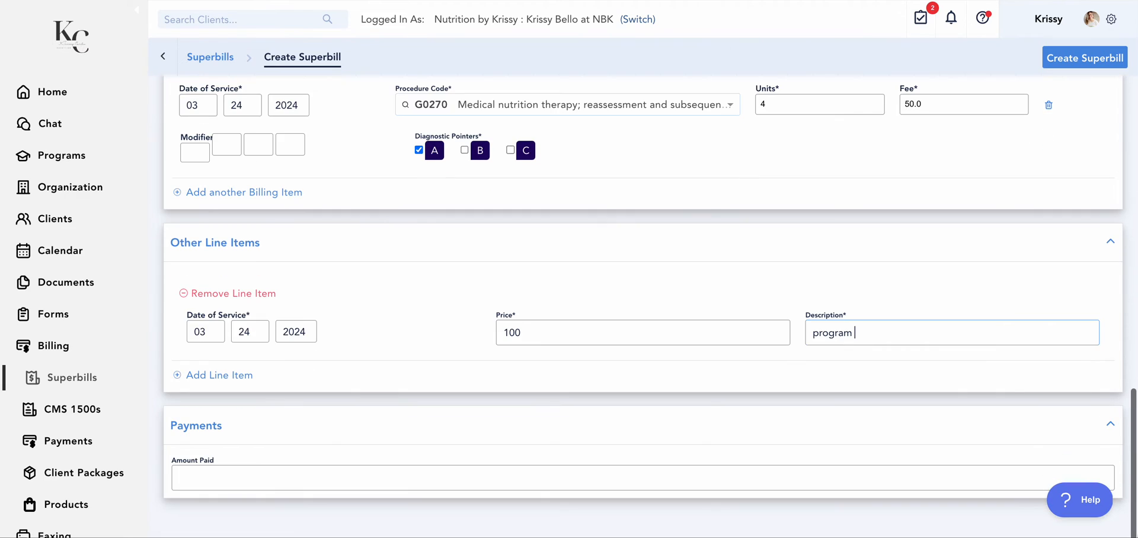
{"action": "left_click", "coordinate": [200, 474]}
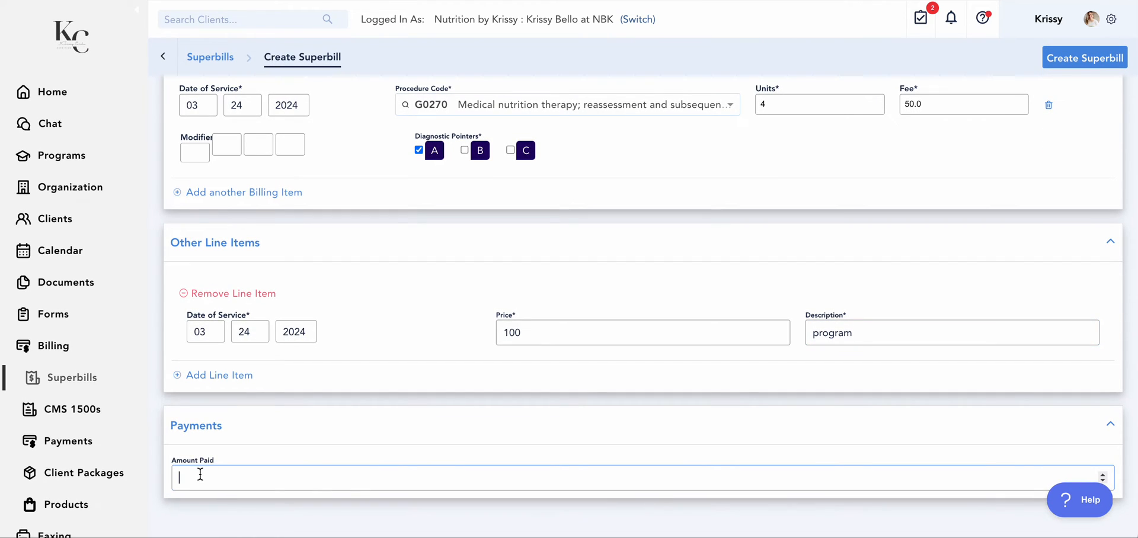
{"action": "type", "text": "300"}
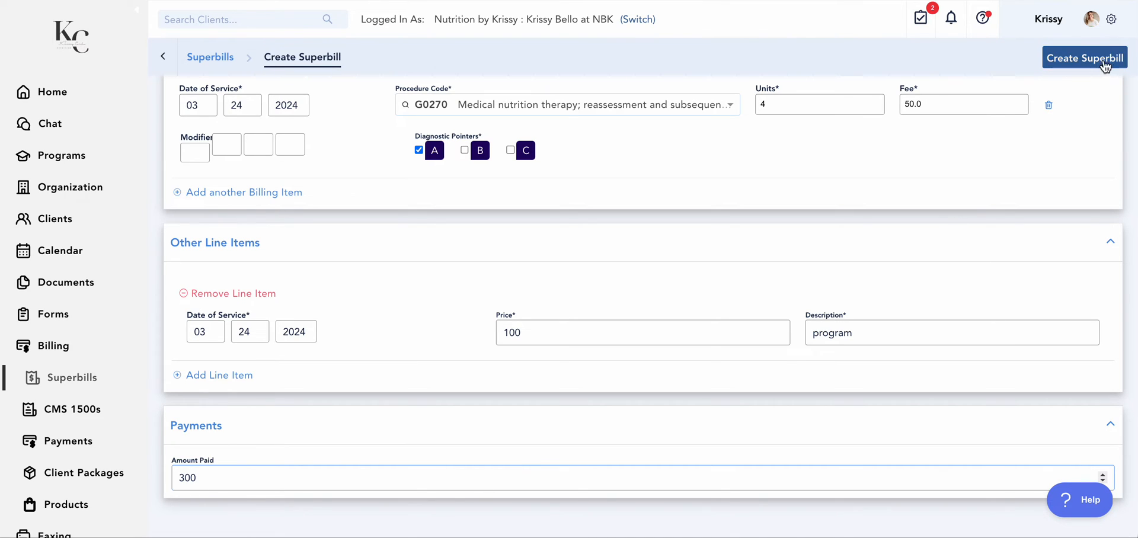
{"action": "left_click", "coordinate": [1097, 62]}
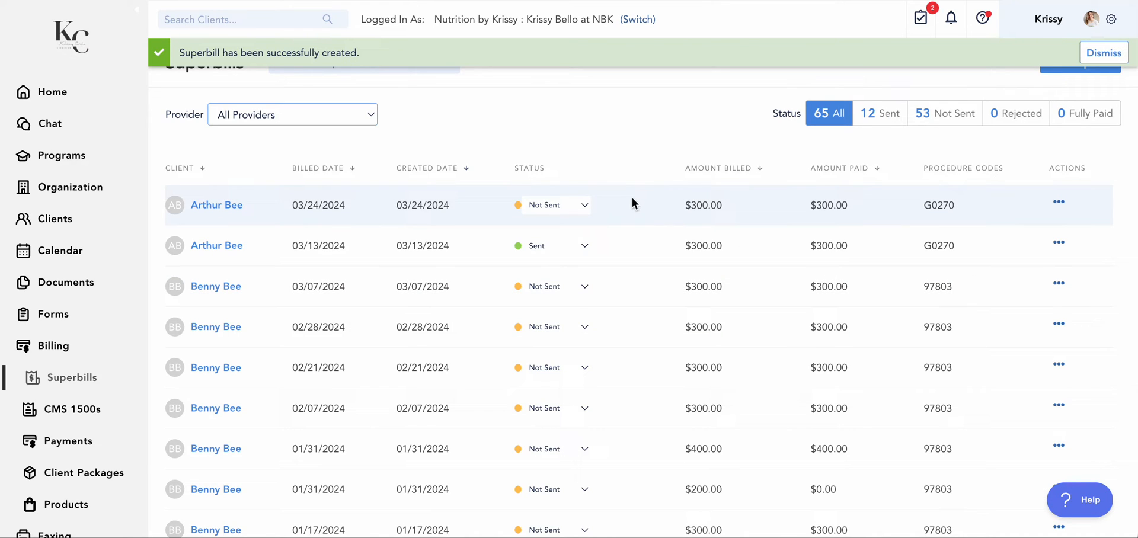
View the superbill created 03/24/2024 and review its client, provider, diagnosis, billing item and payment details
{"action": "left_click", "coordinate": [1060, 203]}
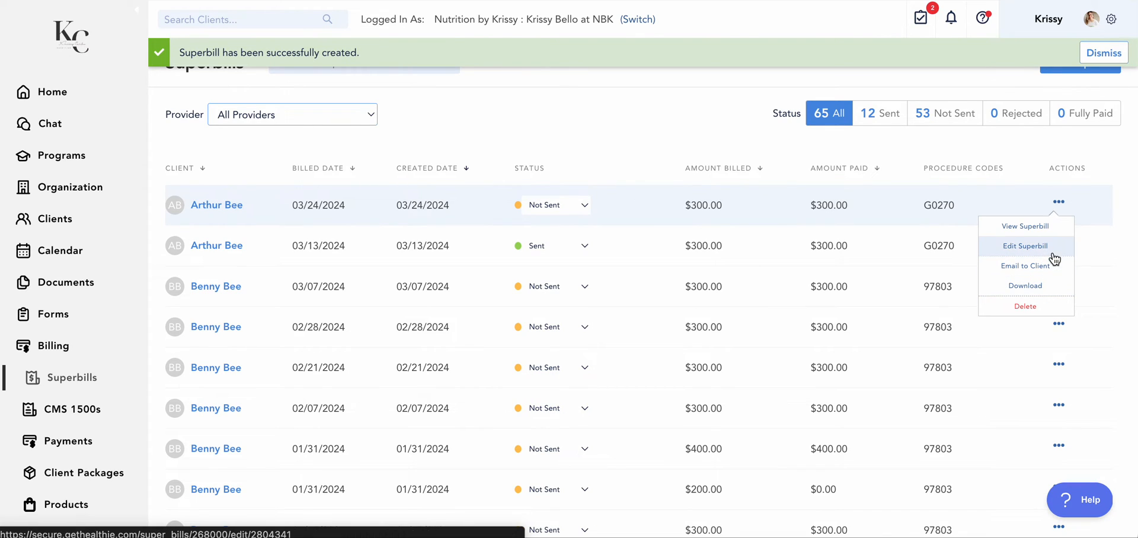
{"action": "left_click", "coordinate": [1053, 227]}
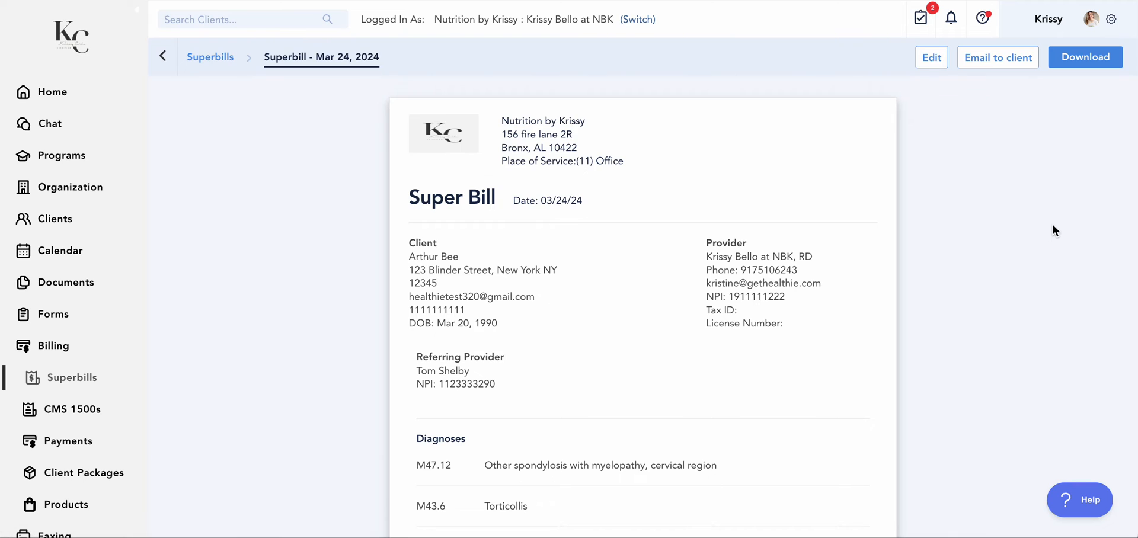
{"action": "scroll", "coordinate": [803, 330], "scroll_direction": "down", "scroll_amount": 4}
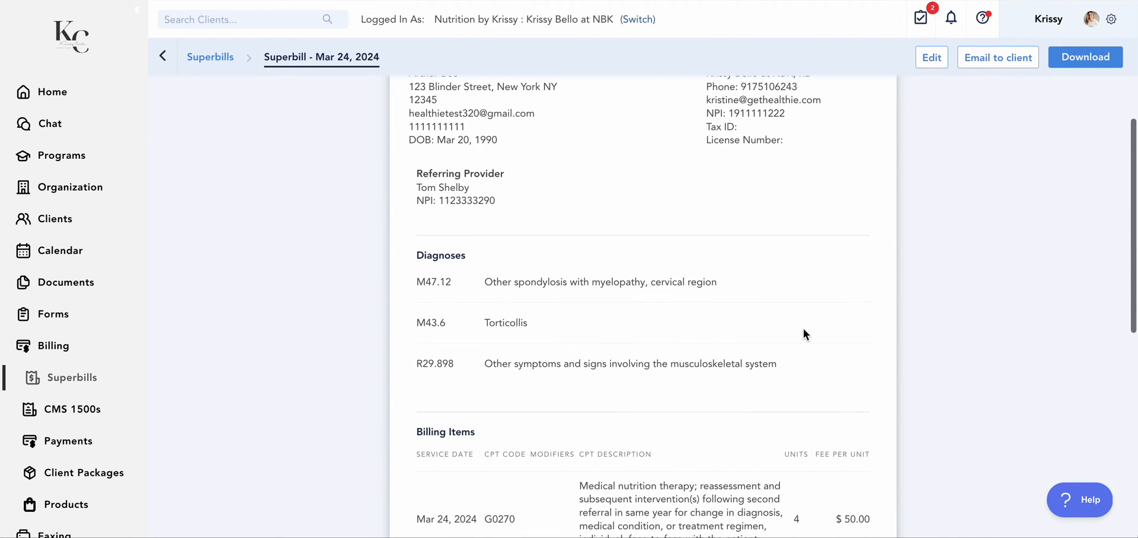
{"action": "scroll", "coordinate": [803, 334], "scroll_direction": "down", "scroll_amount": 8}
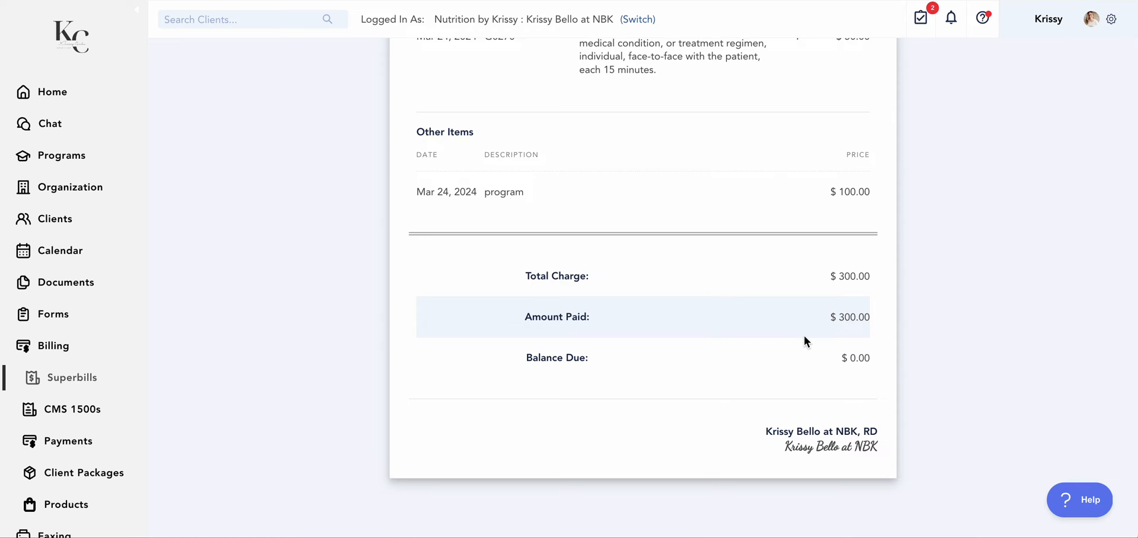
{"action": "scroll", "coordinate": [803, 335], "scroll_direction": "up", "scroll_amount": 5}
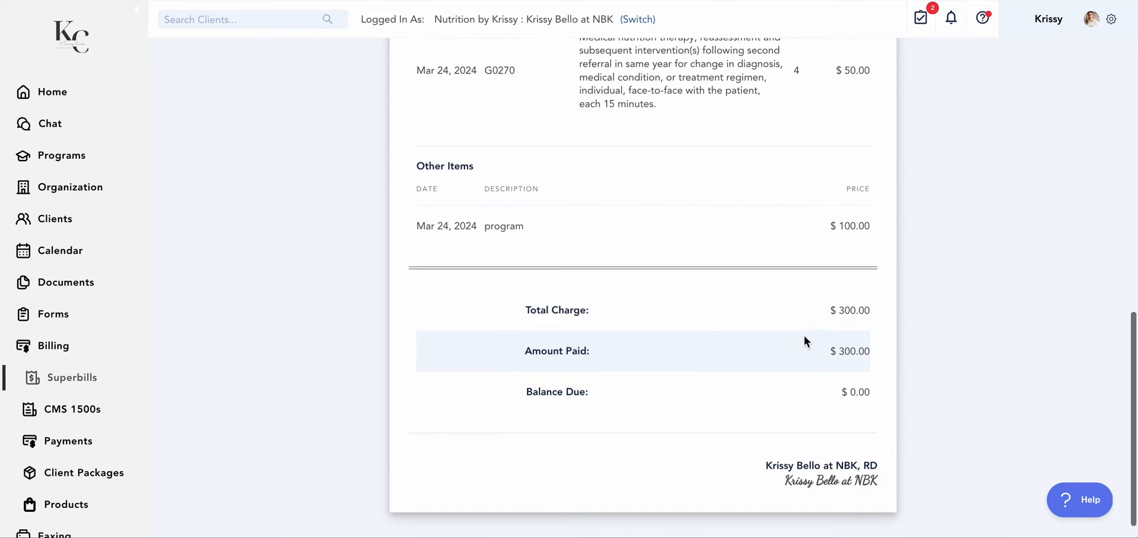
{"action": "scroll", "coordinate": [803, 335], "scroll_direction": "up", "scroll_amount": 6}
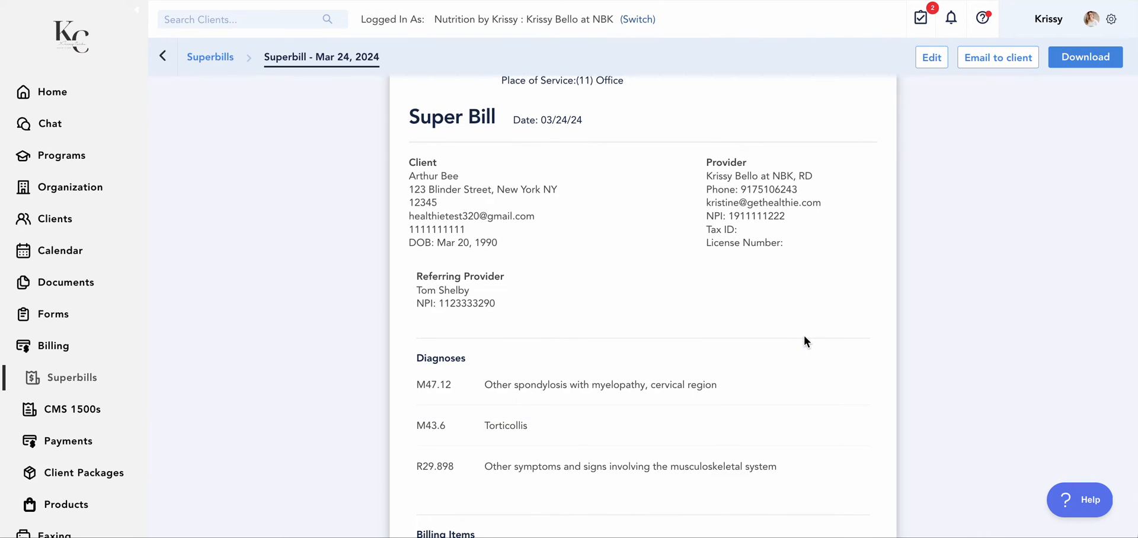
Open the profile of the client covered by 21st Century Health and Benefits and review the Insurance Eligibility section
{"action": "left_click", "coordinate": [67, 227]}
{"action": "left_click", "coordinate": [257, 372]}
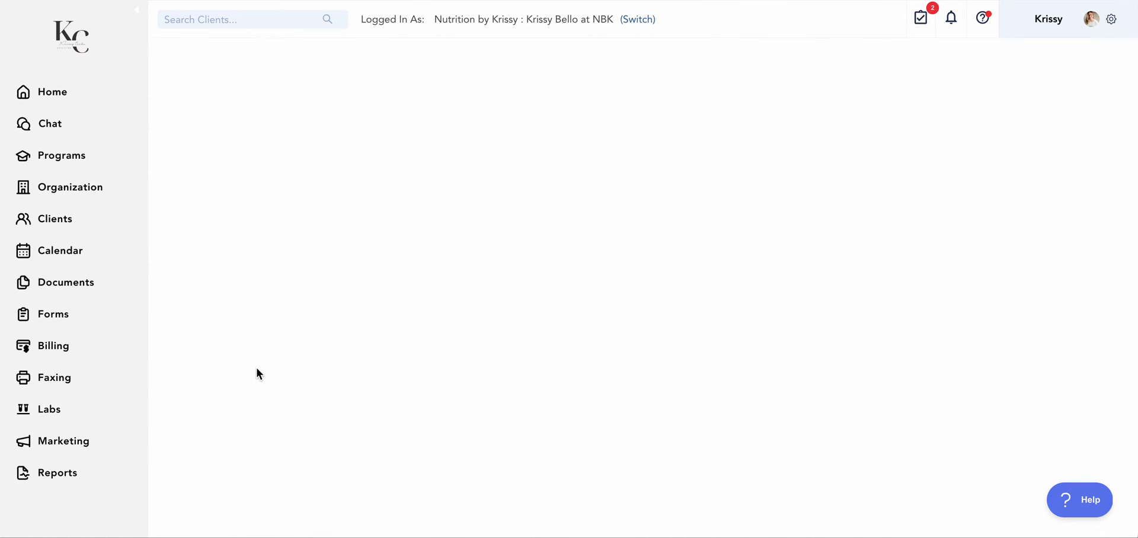
{"action": "scroll", "coordinate": [581, 428], "scroll_direction": "down", "scroll_amount": 15}
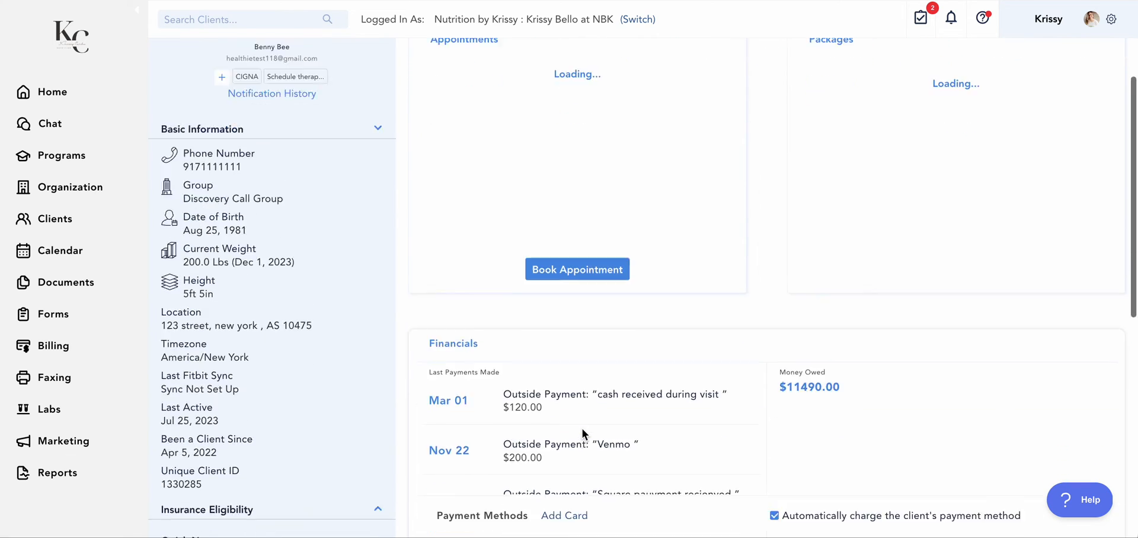
{"action": "scroll", "coordinate": [582, 428], "scroll_direction": "down", "scroll_amount": 1}
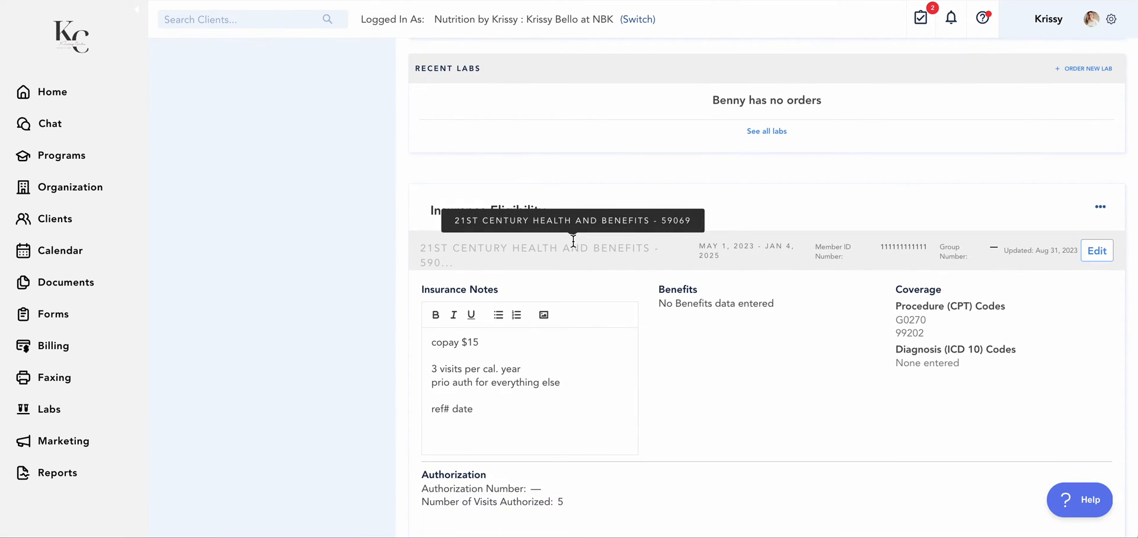
{"action": "scroll", "coordinate": [990, 379], "scroll_direction": "down", "scroll_amount": 2}
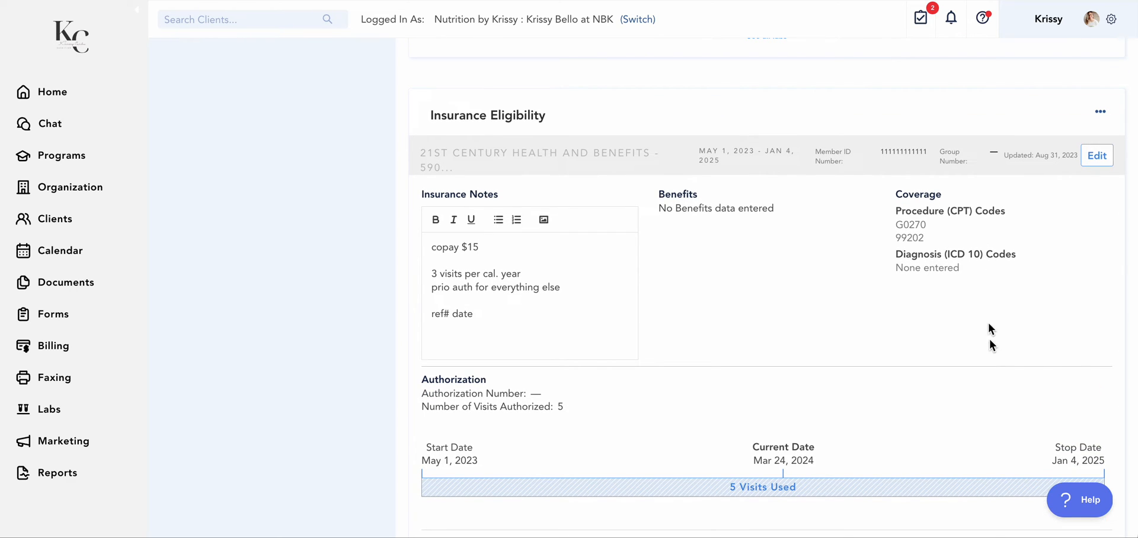
Open the 21st Century Health and Benefits eligibility details for editing and examine the authorization fields and visit-tracking options
{"action": "left_click", "coordinate": [1097, 155]}
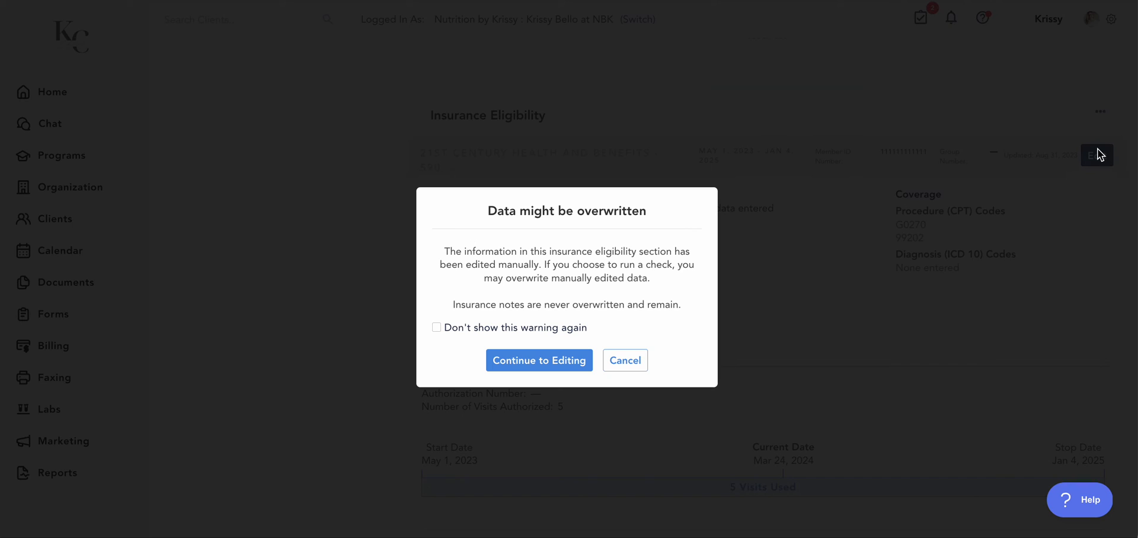
{"action": "left_click", "coordinate": [539, 360]}
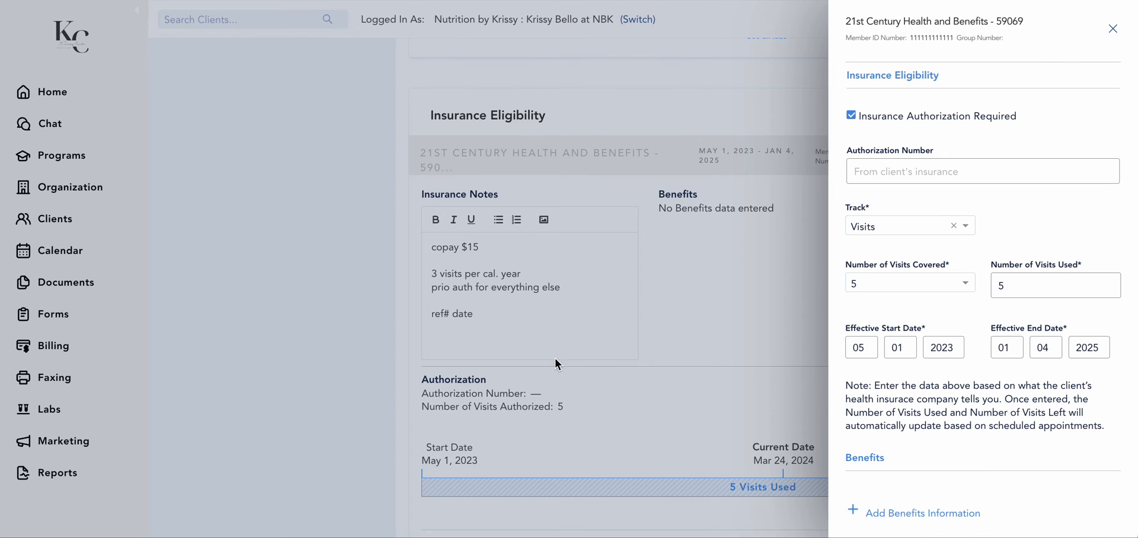
{"action": "scroll", "coordinate": [1012, 243], "scroll_direction": "down", "scroll_amount": 1}
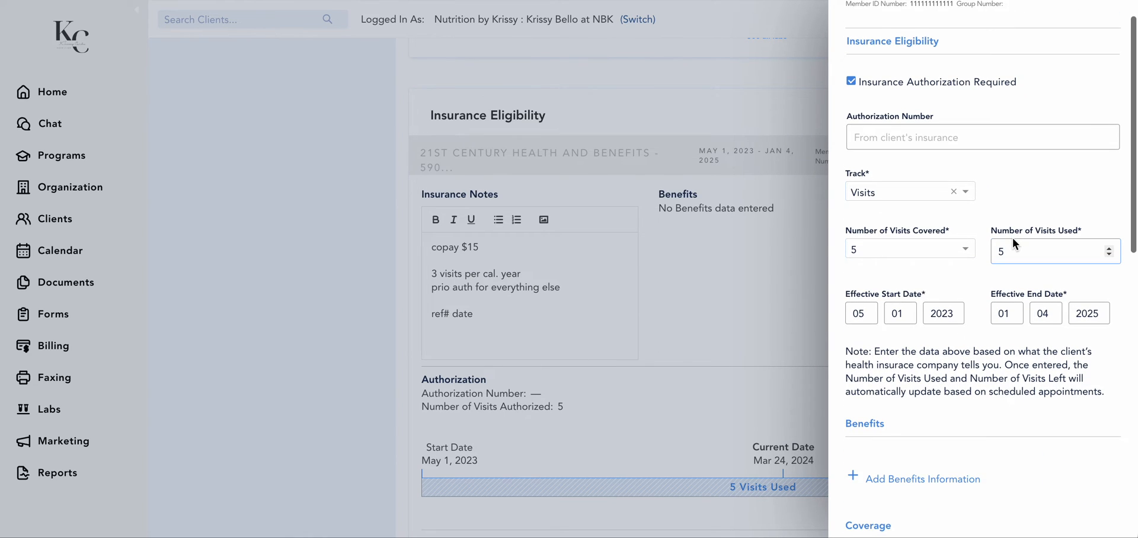
{"action": "scroll", "coordinate": [910, 289], "scroll_direction": "down", "scroll_amount": 1}
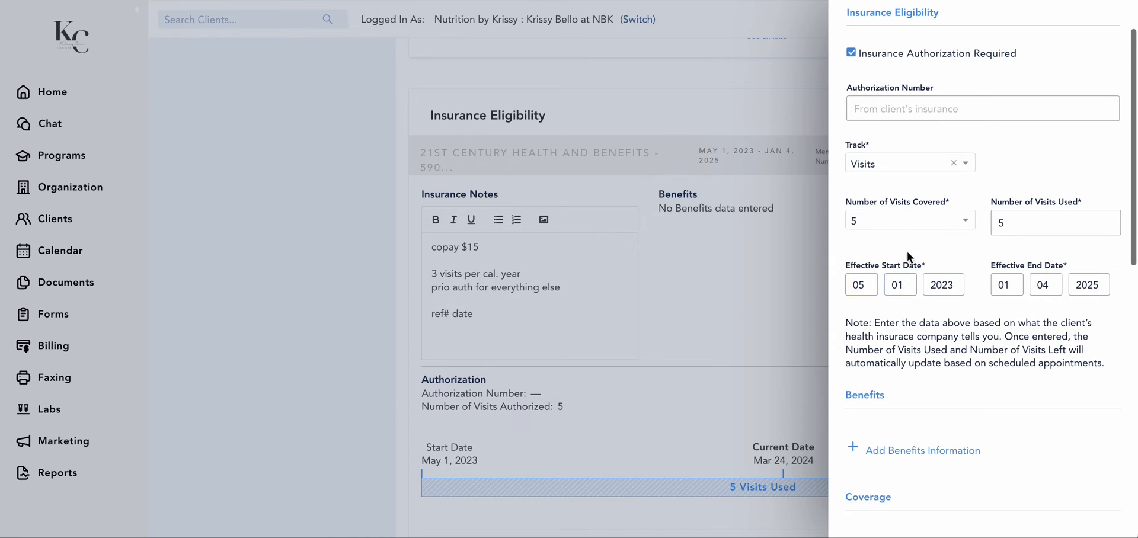
{"action": "left_click", "coordinate": [898, 163]}
{"action": "left_click", "coordinate": [895, 163]}
{"action": "left_click", "coordinate": [895, 163]}
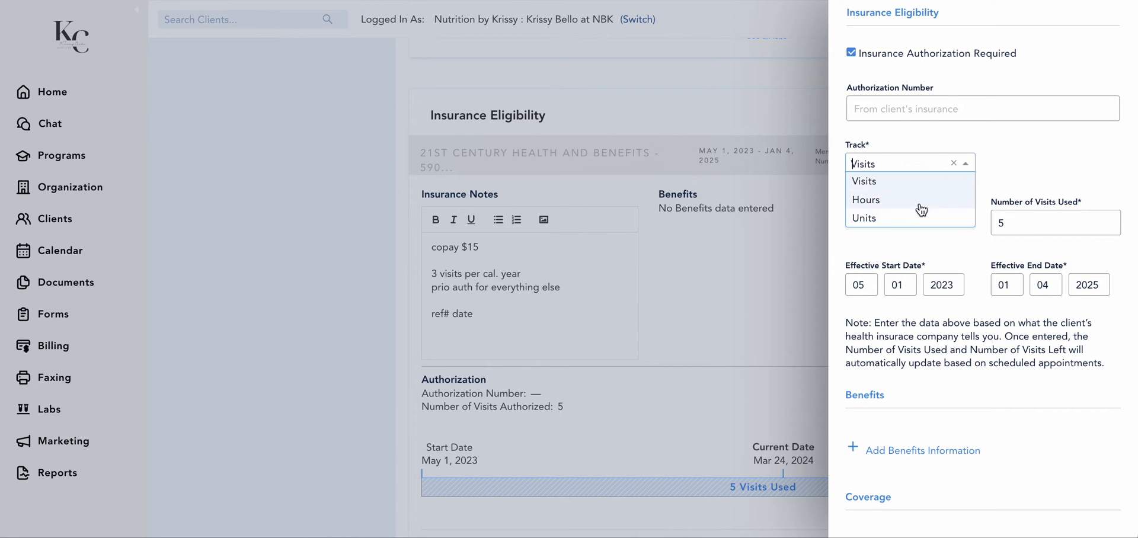
{"action": "left_click", "coordinate": [1018, 163]}
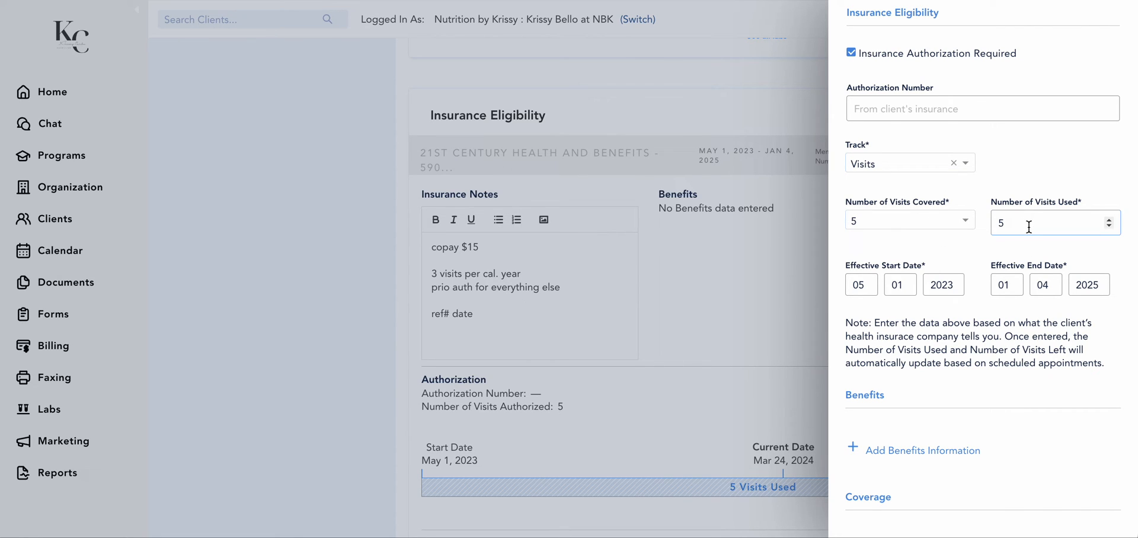
Review the benefits, coverage codes, referral and call reference fields, and leave the eligibility details without saving
{"action": "scroll", "coordinate": [1029, 227], "scroll_direction": "down", "scroll_amount": 4}
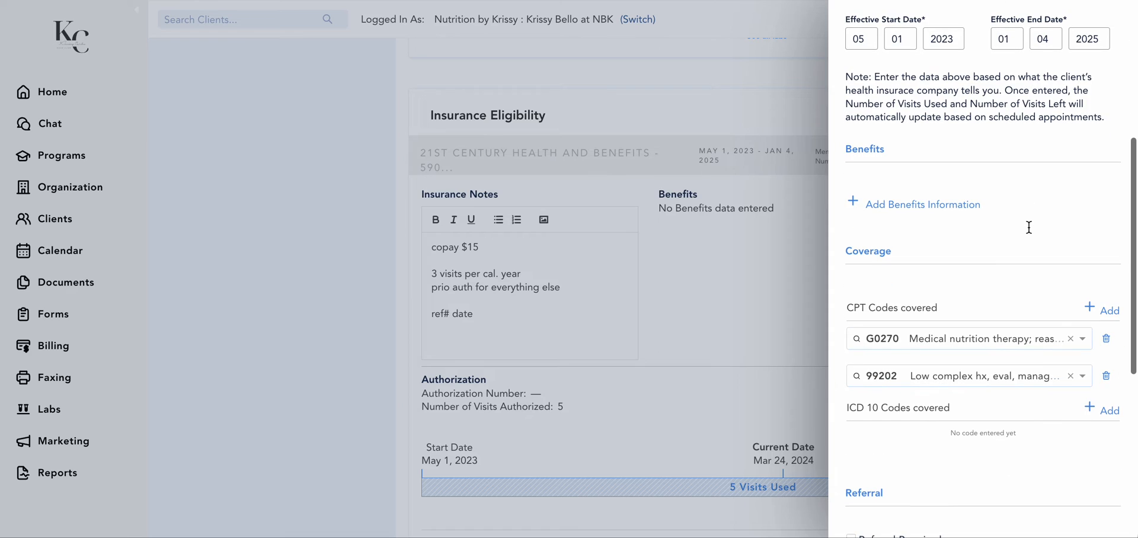
{"action": "scroll", "coordinate": [929, 273], "scroll_direction": "down", "scroll_amount": 2}
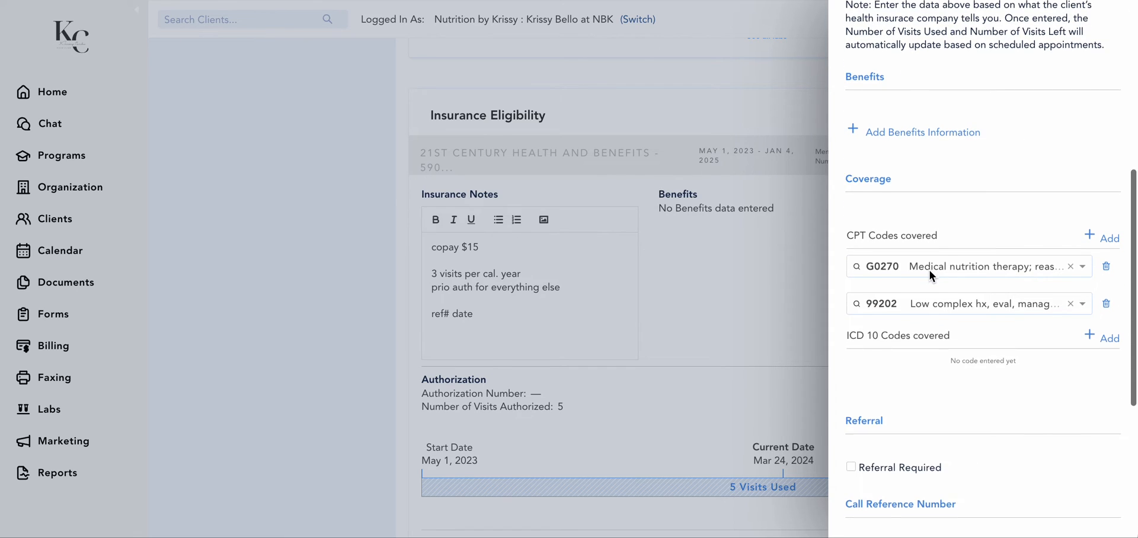
{"action": "scroll", "coordinate": [929, 274], "scroll_direction": "down", "scroll_amount": 1}
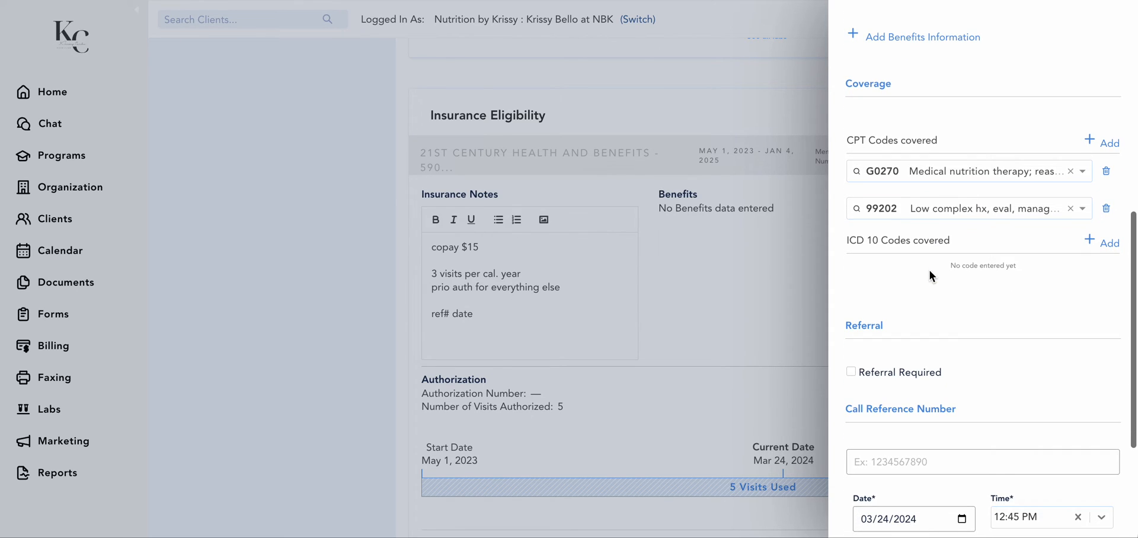
{"action": "scroll", "coordinate": [979, 357], "scroll_direction": "down", "scroll_amount": 2}
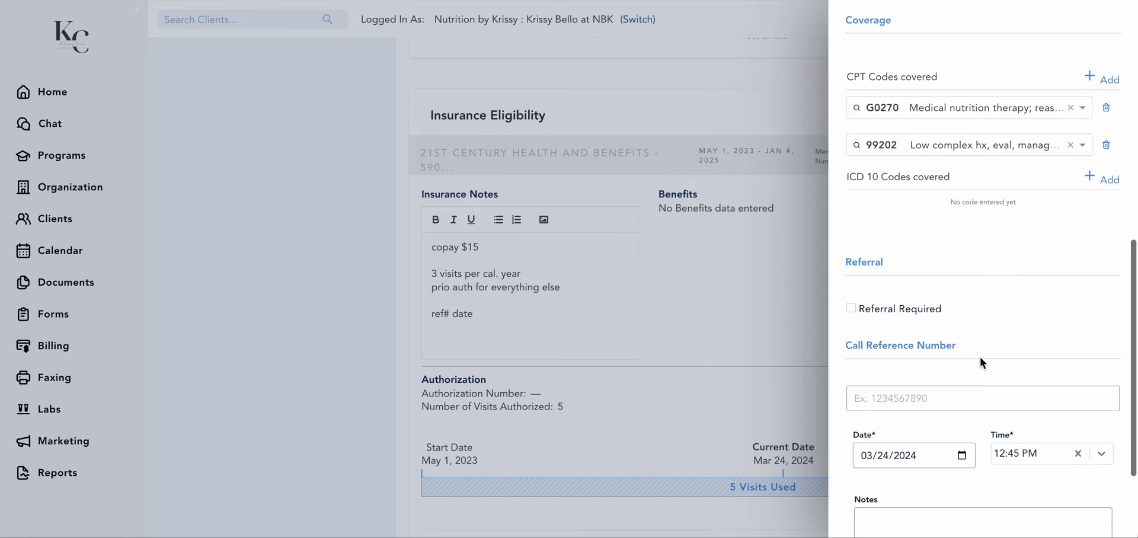
{"action": "scroll", "coordinate": [980, 357], "scroll_direction": "down", "scroll_amount": 2}
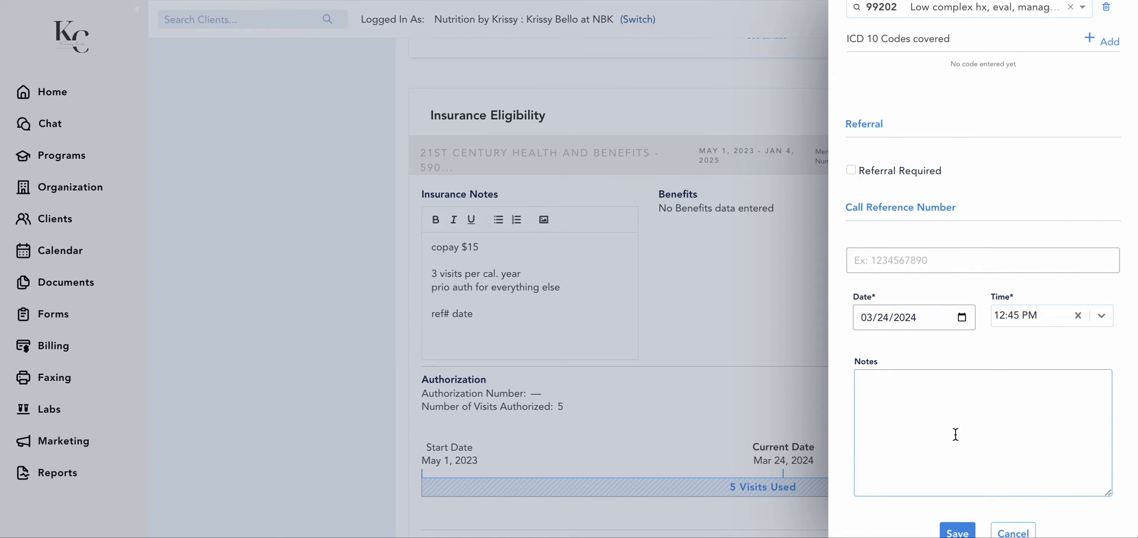
{"action": "scroll", "coordinate": [955, 434], "scroll_direction": "down", "scroll_amount": 1}
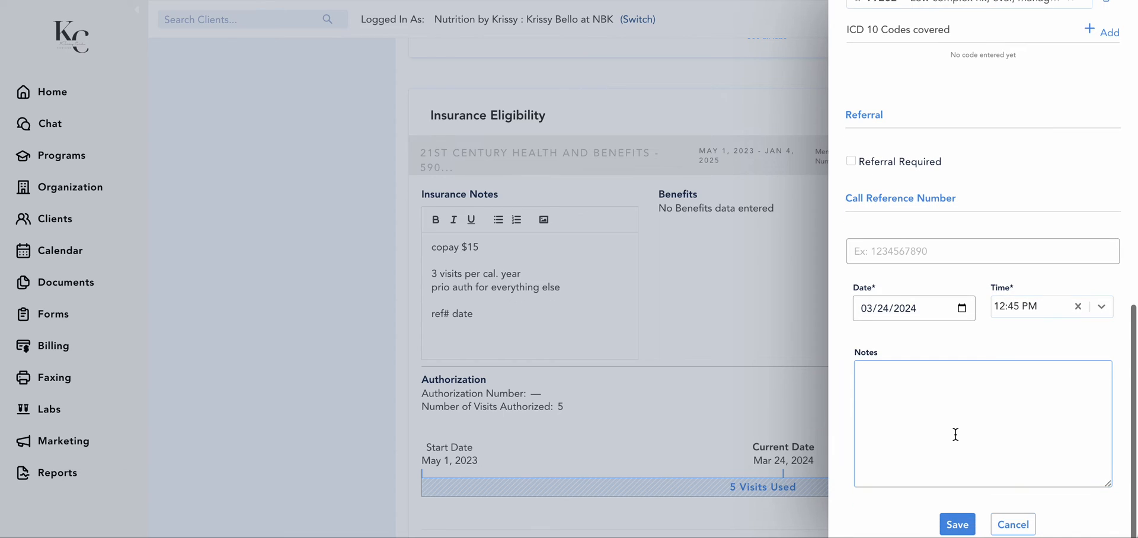
{"action": "left_click", "coordinate": [1015, 529]}
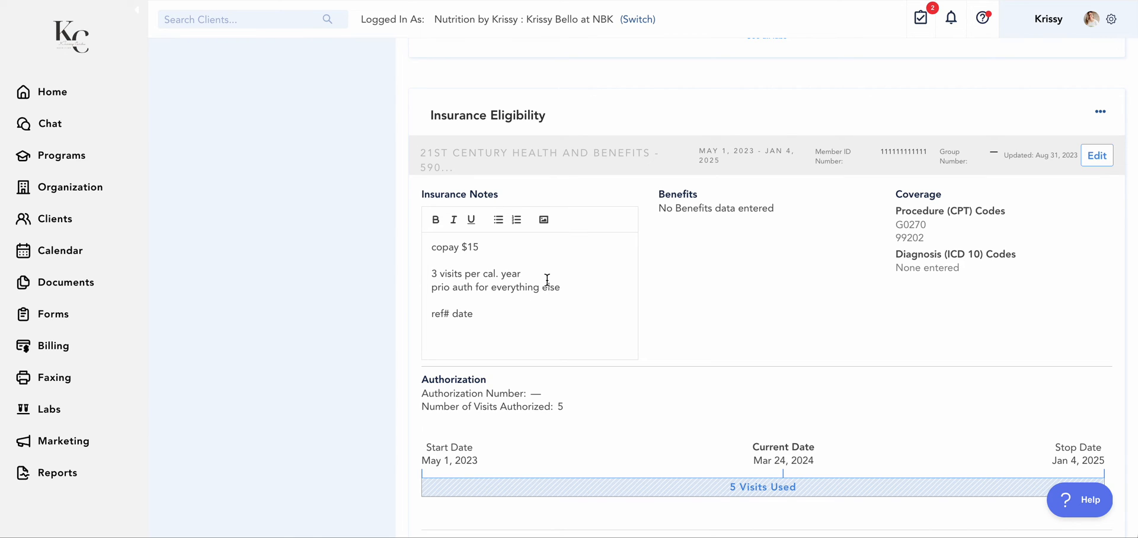
Open the client's billing payments and check the Charge Client form
{"action": "scroll", "coordinate": [873, 308], "scroll_direction": "up", "scroll_amount": 2}
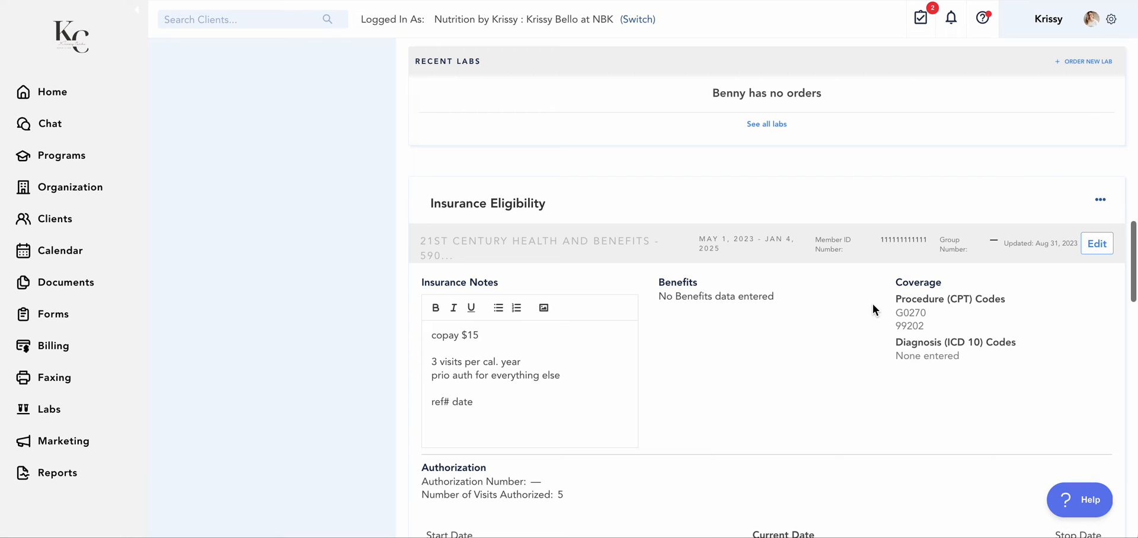
{"action": "scroll", "coordinate": [872, 308], "scroll_direction": "up", "scroll_amount": 4}
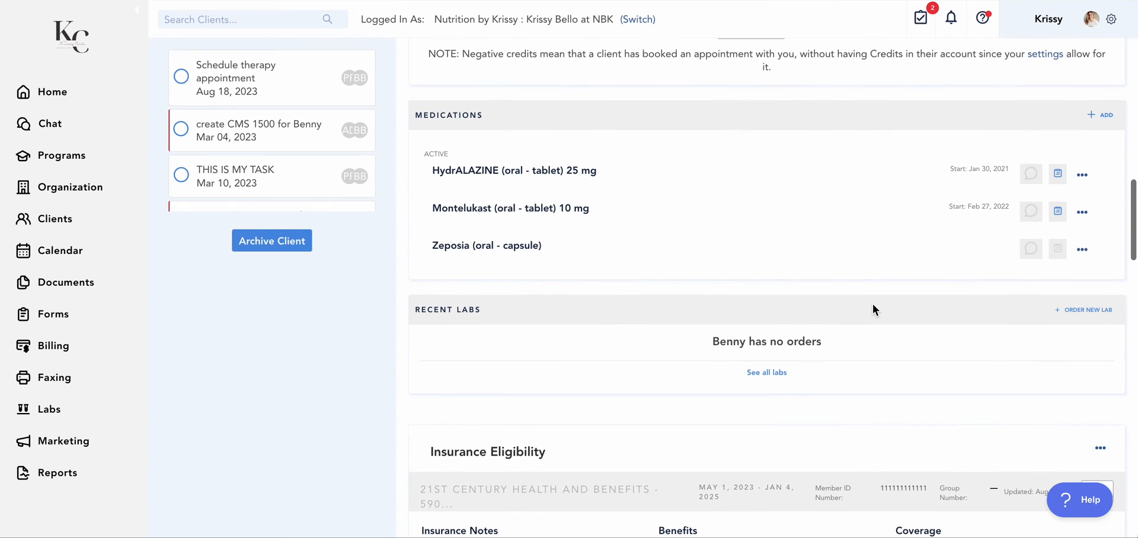
{"action": "scroll", "coordinate": [872, 307], "scroll_direction": "down", "scroll_amount": 4}
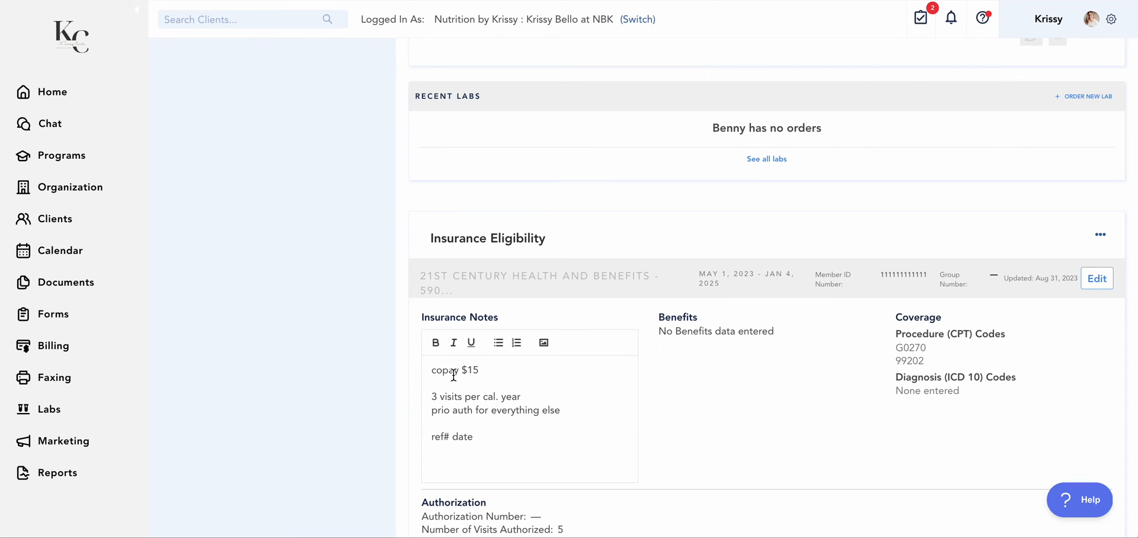
{"action": "scroll", "coordinate": [454, 374], "scroll_direction": "up", "scroll_amount": 15}
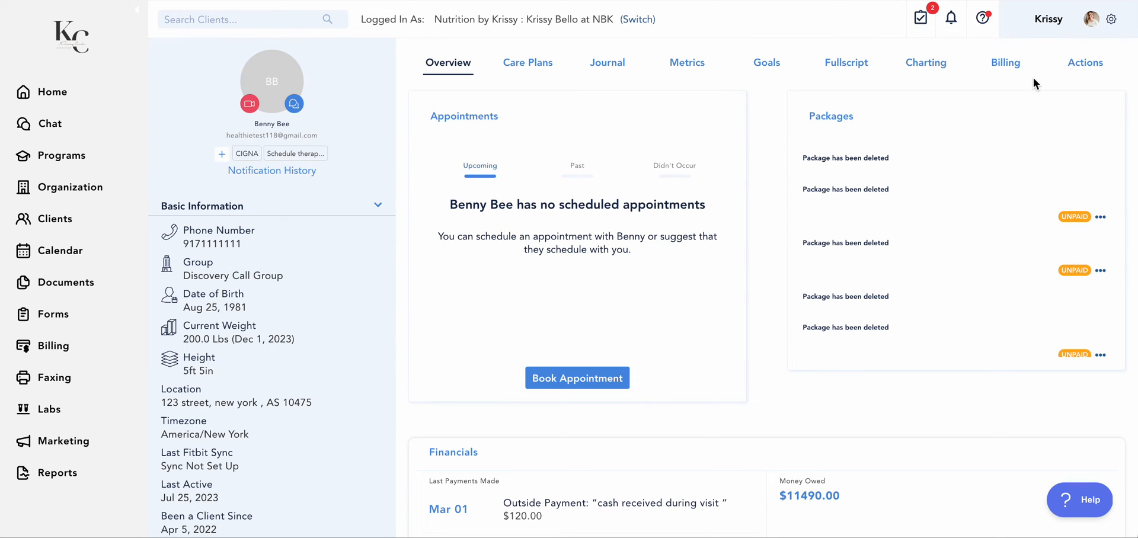
{"action": "left_click", "coordinate": [1006, 64]}
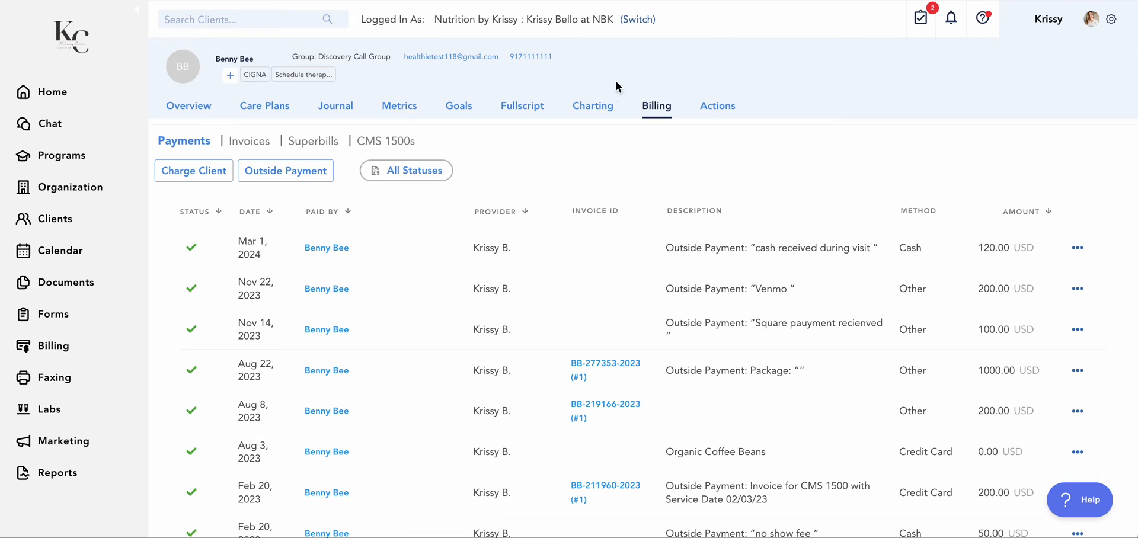
{"action": "left_click", "coordinate": [201, 173]}
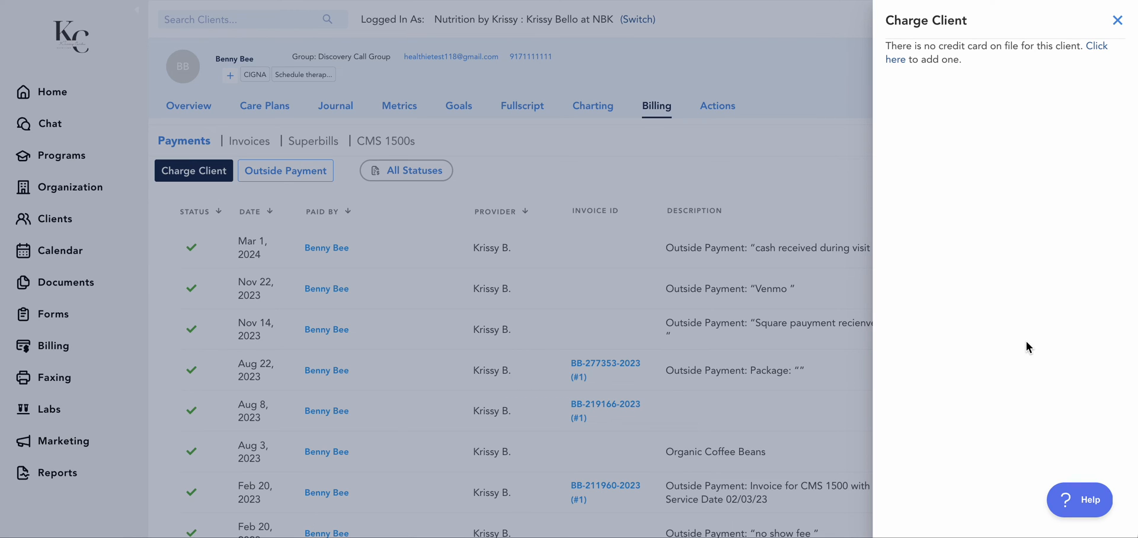
{"action": "left_click", "coordinate": [1117, 21]}
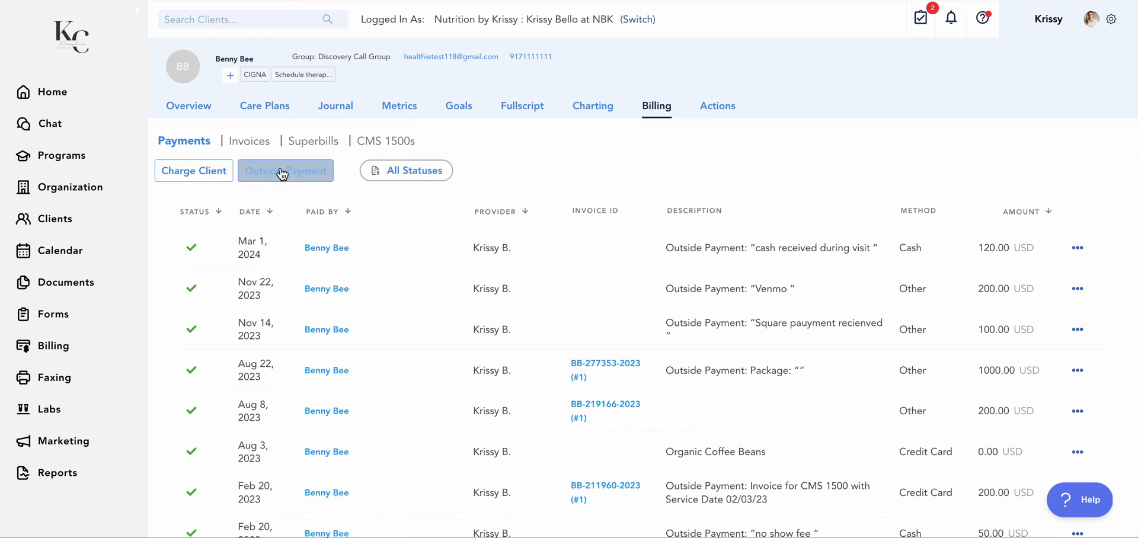
Start a new invoice for the client with the invoice type CMS 1500 and the provider at NBK as sender
{"action": "left_click", "coordinate": [252, 144]}
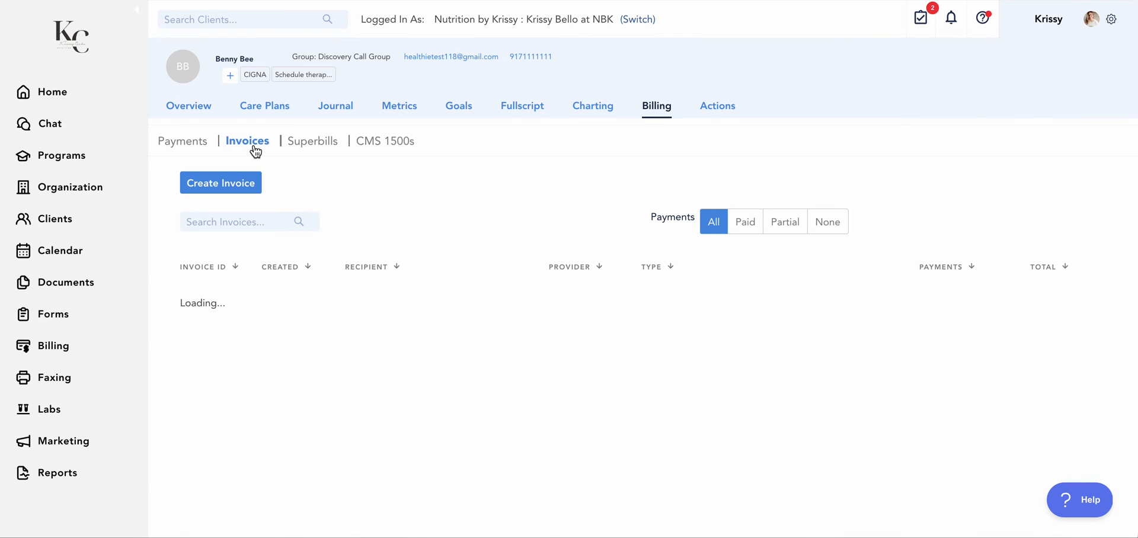
{"action": "left_click", "coordinate": [244, 188]}
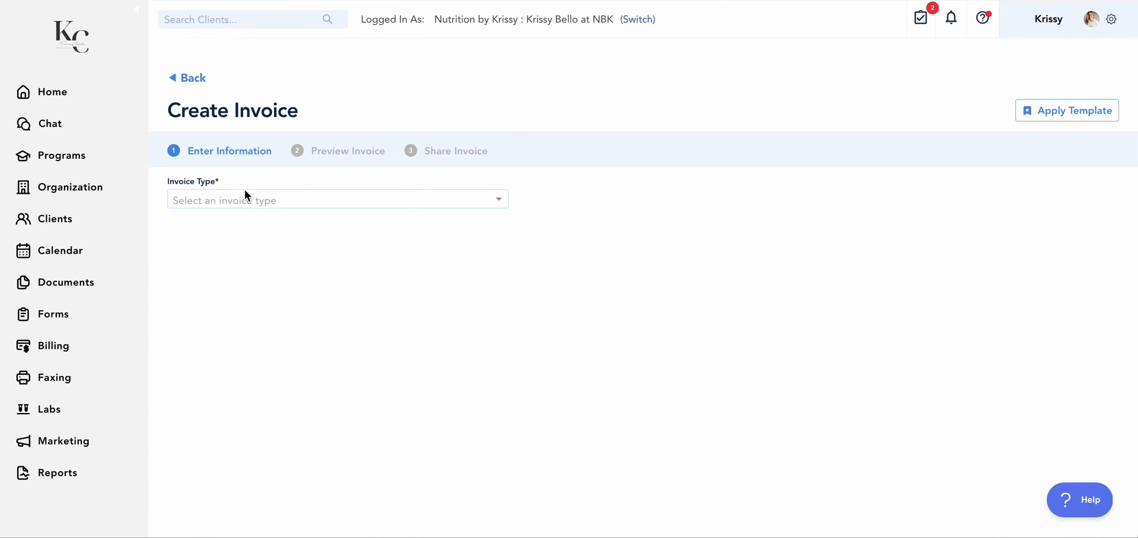
{"action": "left_click", "coordinate": [231, 200]}
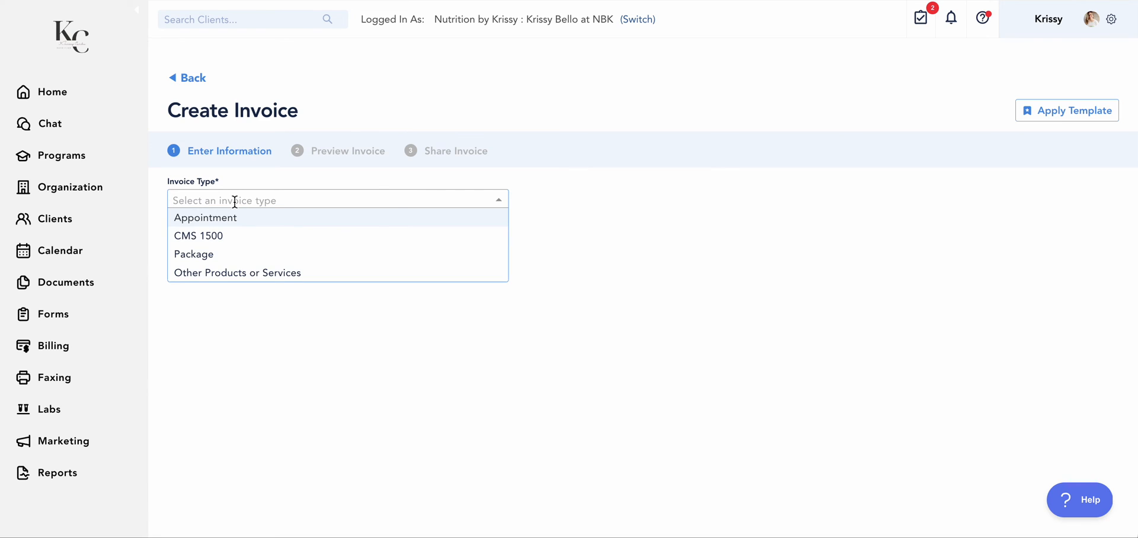
{"action": "left_click", "coordinate": [226, 235]}
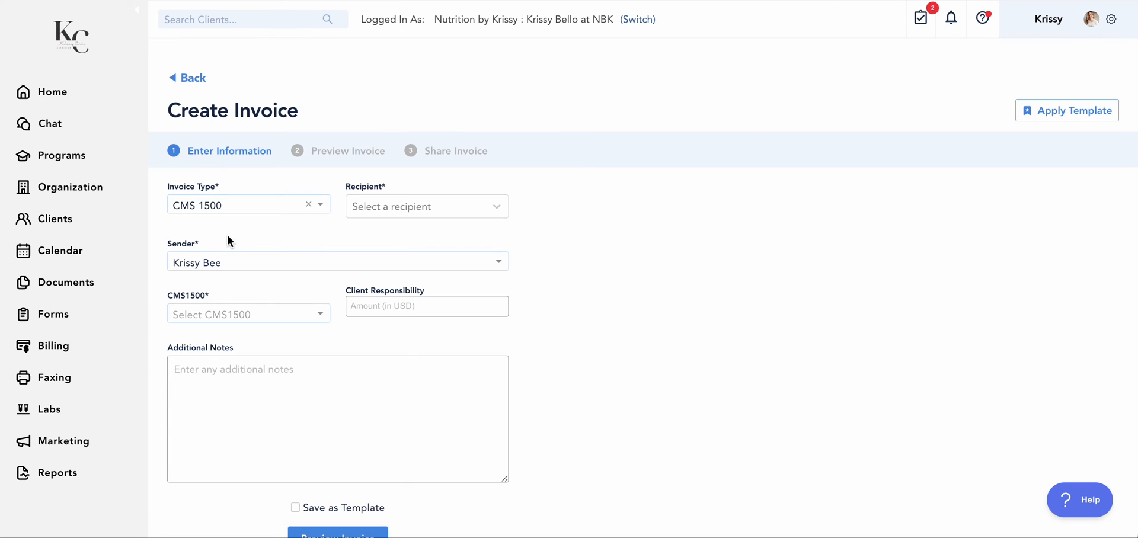
{"action": "left_click", "coordinate": [212, 259]}
{"action": "left_click", "coordinate": [220, 298]}
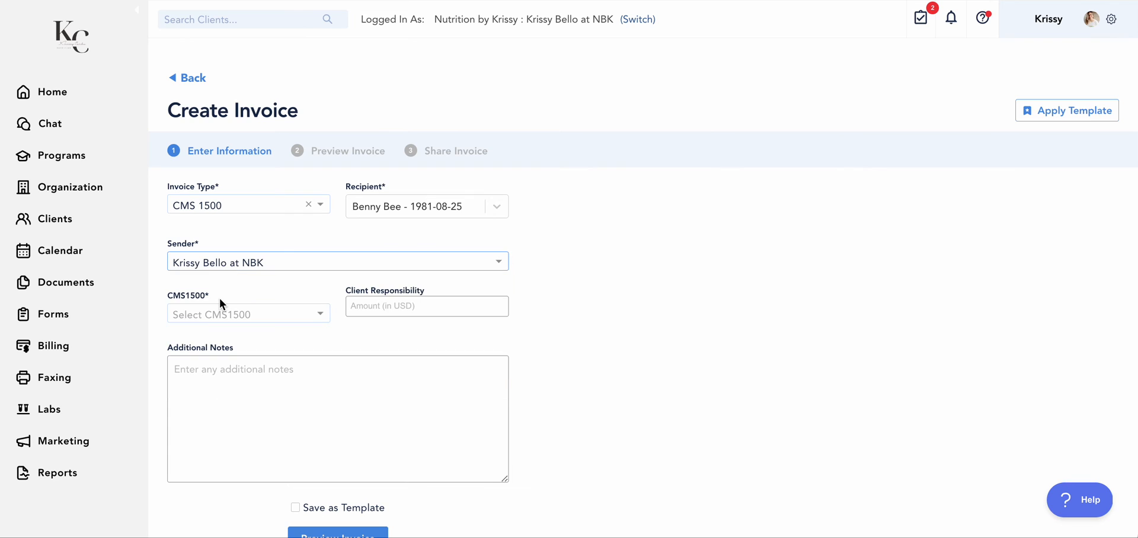
Select the second CMS 1500 claim dated 02/27/2024 for the invoice and create the invoice from its preview
{"action": "left_click", "coordinate": [329, 321]}
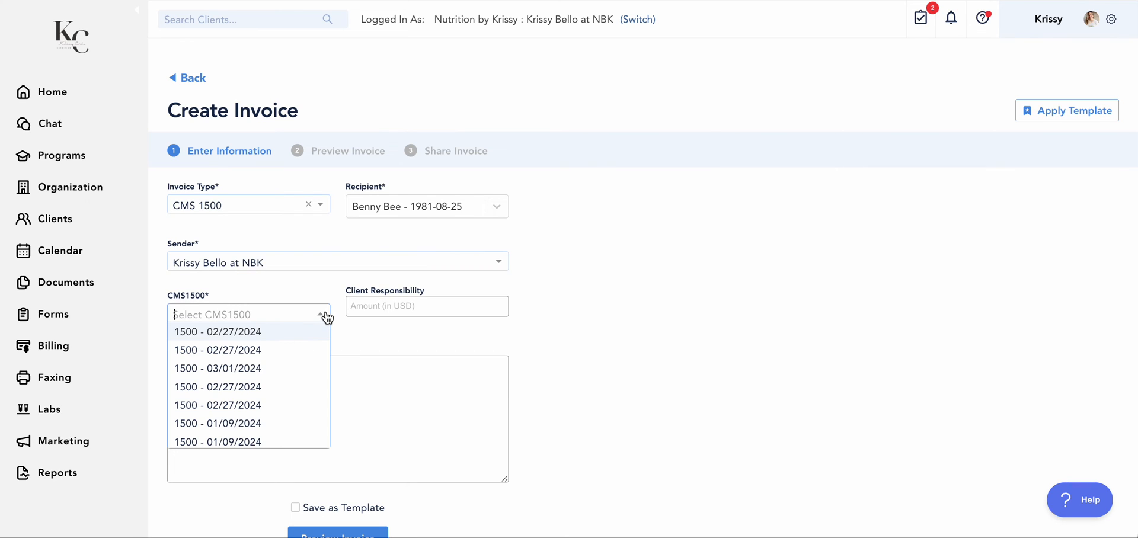
{"action": "left_click", "coordinate": [248, 350]}
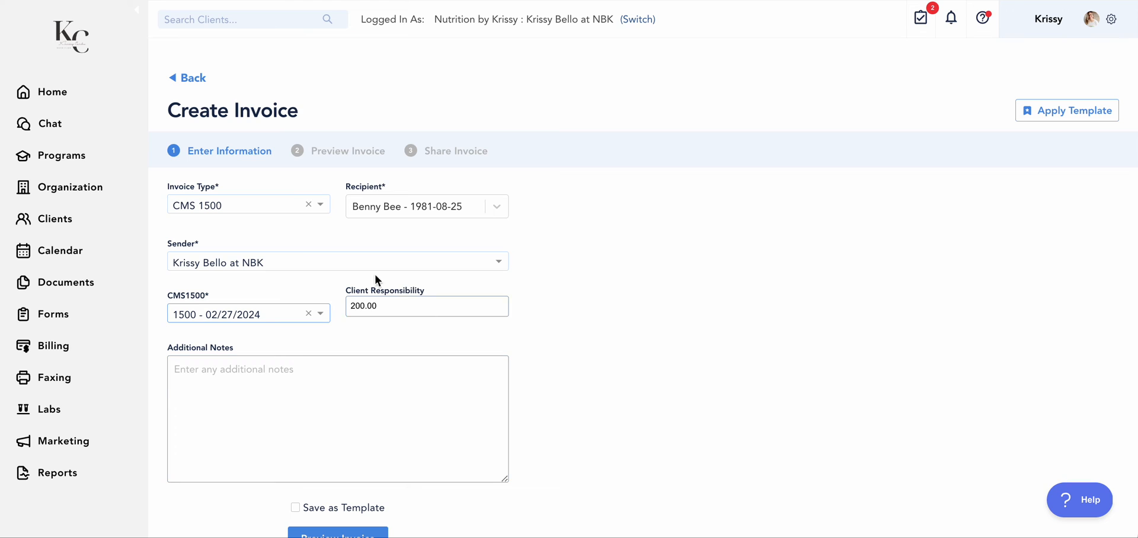
{"action": "scroll", "coordinate": [411, 351], "scroll_direction": "down", "scroll_amount": 1}
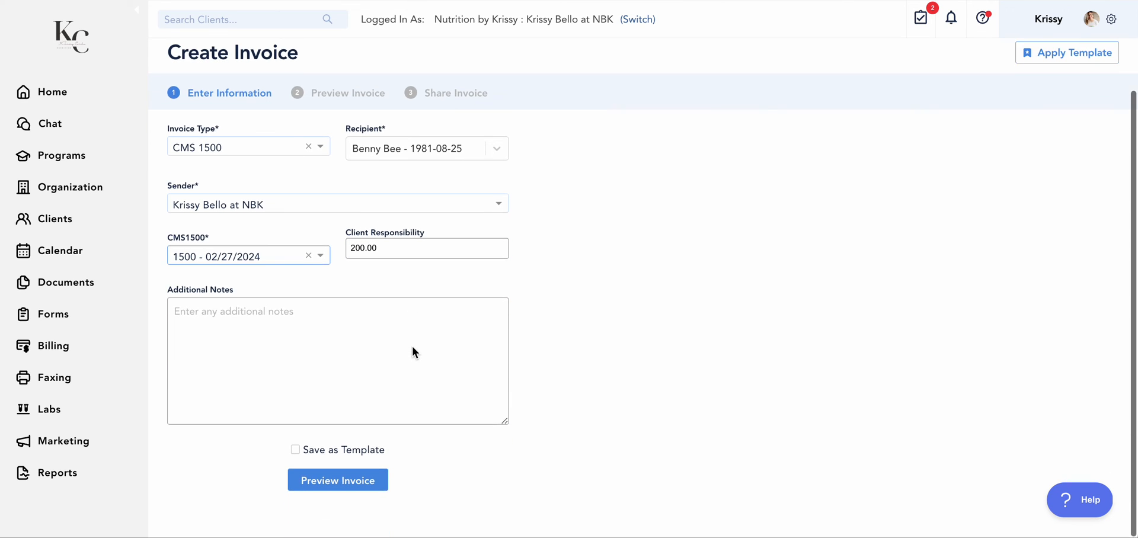
{"action": "left_click", "coordinate": [358, 477]}
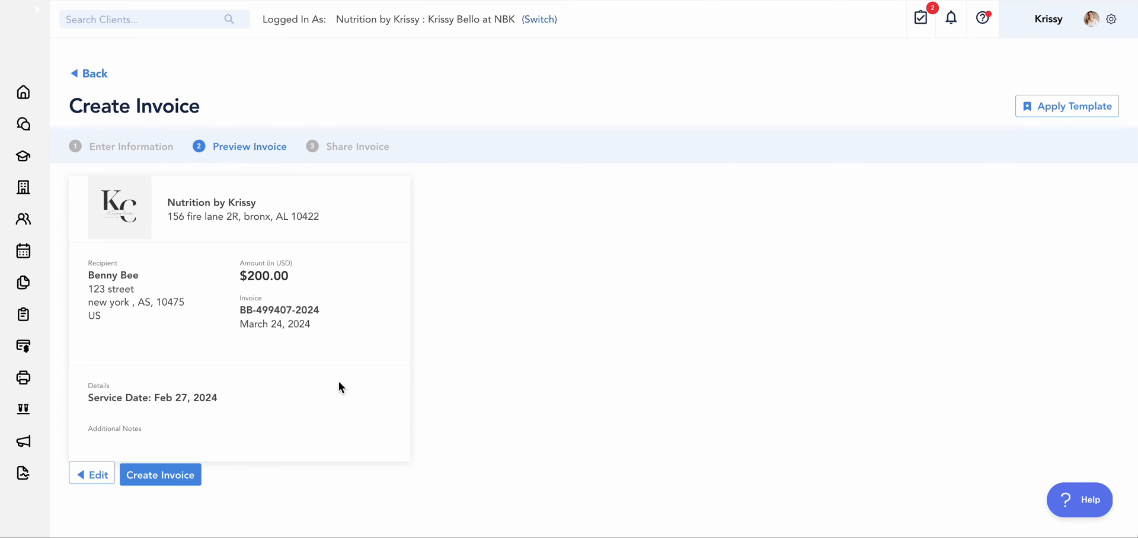
{"action": "left_click", "coordinate": [190, 475]}
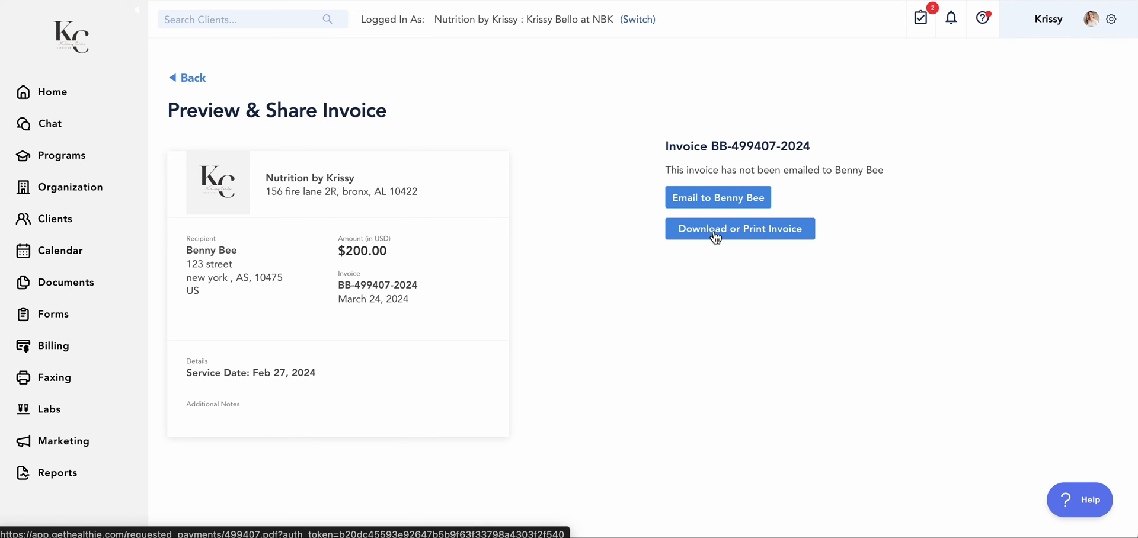
Open the Insurance settings and review the insurance options, billing providers, custom policies and accepted policies
{"action": "left_click", "coordinate": [1111, 22]}
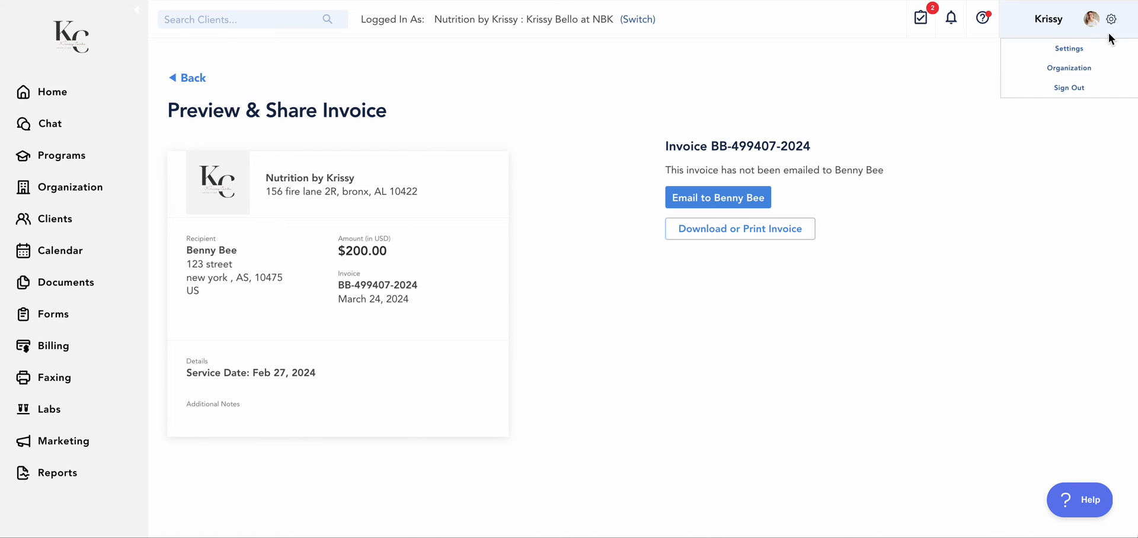
{"action": "left_click", "coordinate": [1074, 49]}
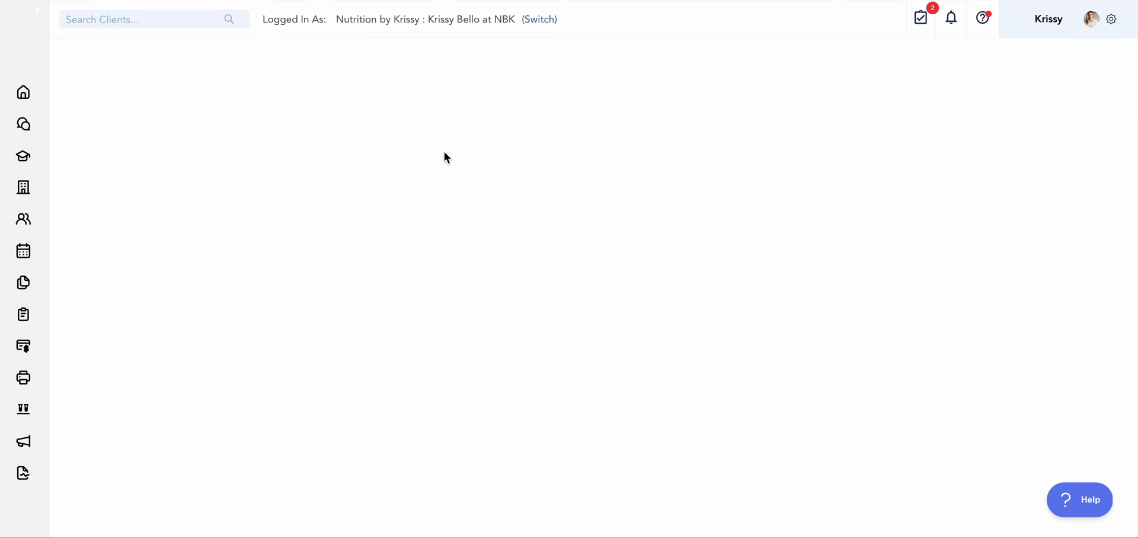
{"action": "left_click", "coordinate": [145, 198]}
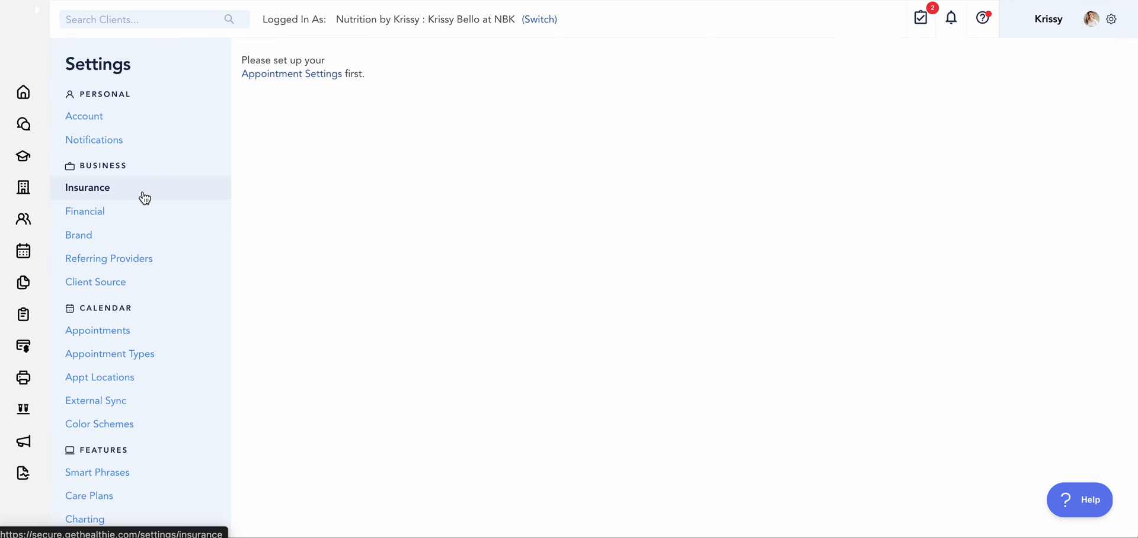
{"action": "scroll", "coordinate": [461, 335], "scroll_direction": "down", "scroll_amount": 5}
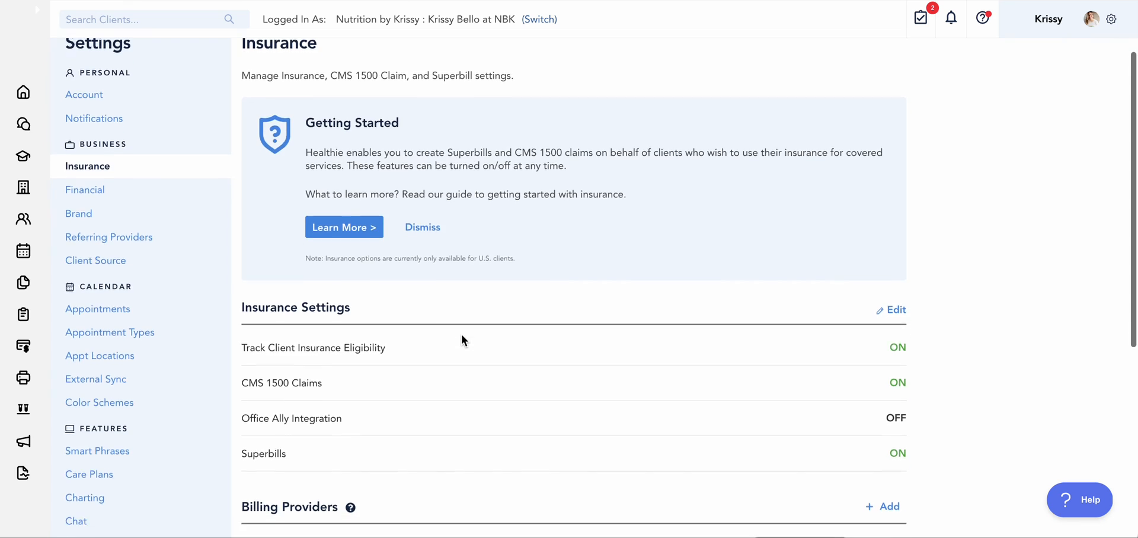
{"action": "scroll", "coordinate": [461, 333], "scroll_direction": "down", "scroll_amount": 2}
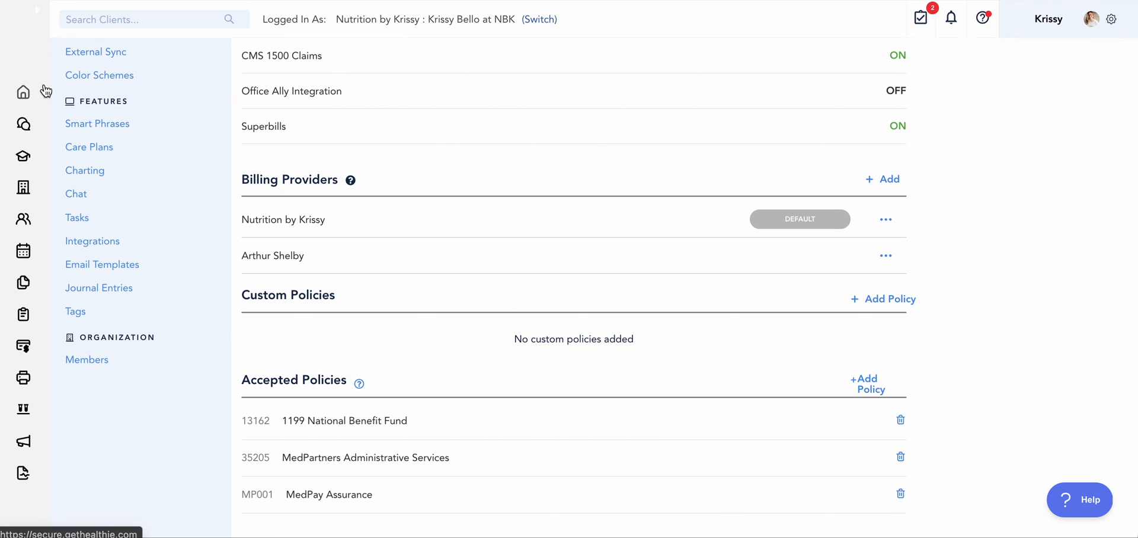
Open the default Onboarding Intake flow from the intake flows of the forms
{"action": "left_click", "coordinate": [38, 11]}
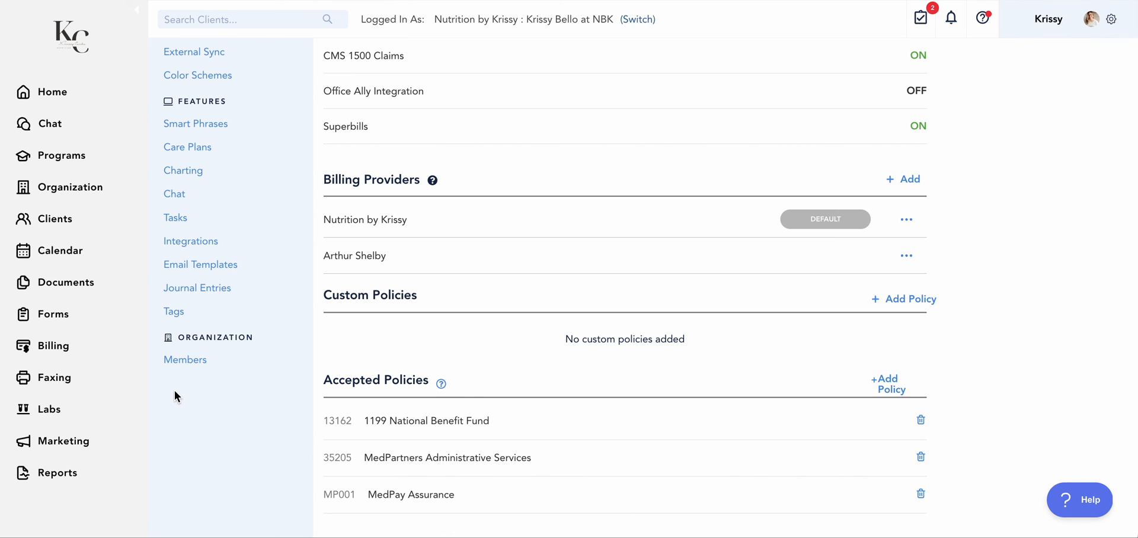
{"action": "left_click", "coordinate": [58, 319]}
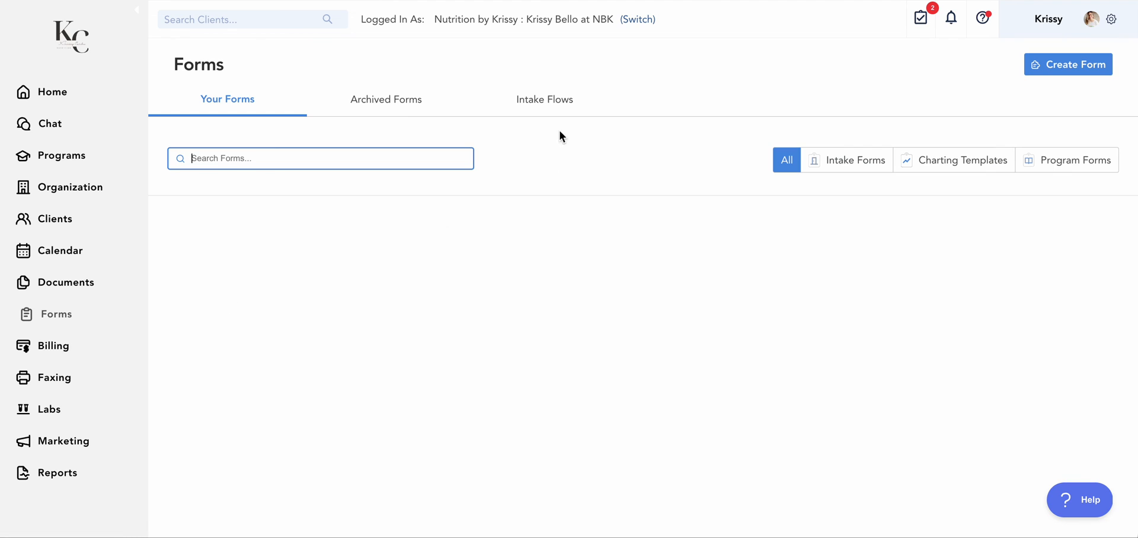
{"action": "left_click", "coordinate": [544, 99]}
{"action": "scroll", "coordinate": [306, 279], "scroll_direction": "down", "scroll_amount": 5}
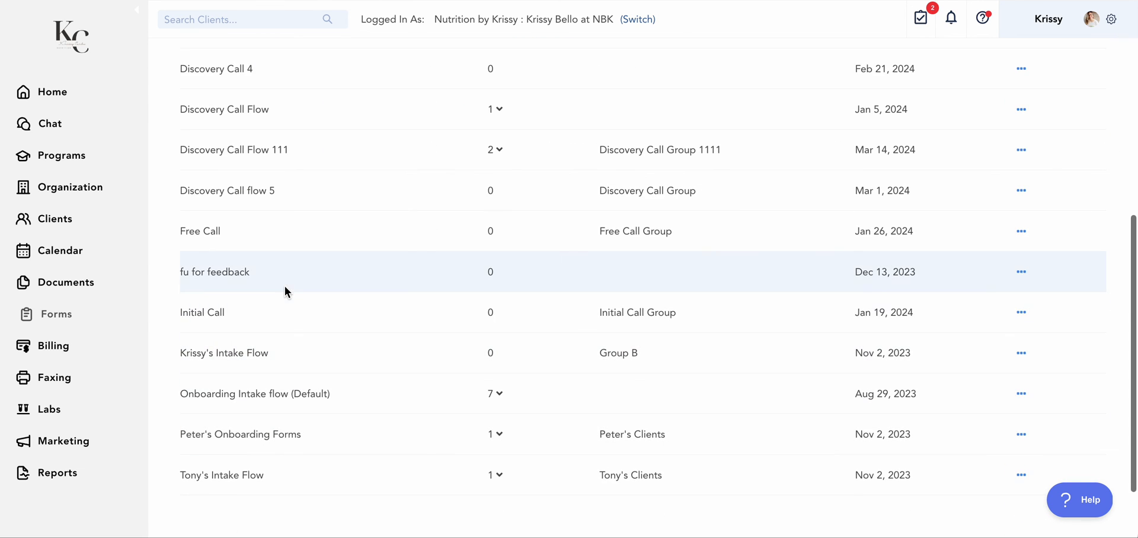
{"action": "left_click", "coordinate": [282, 398]}
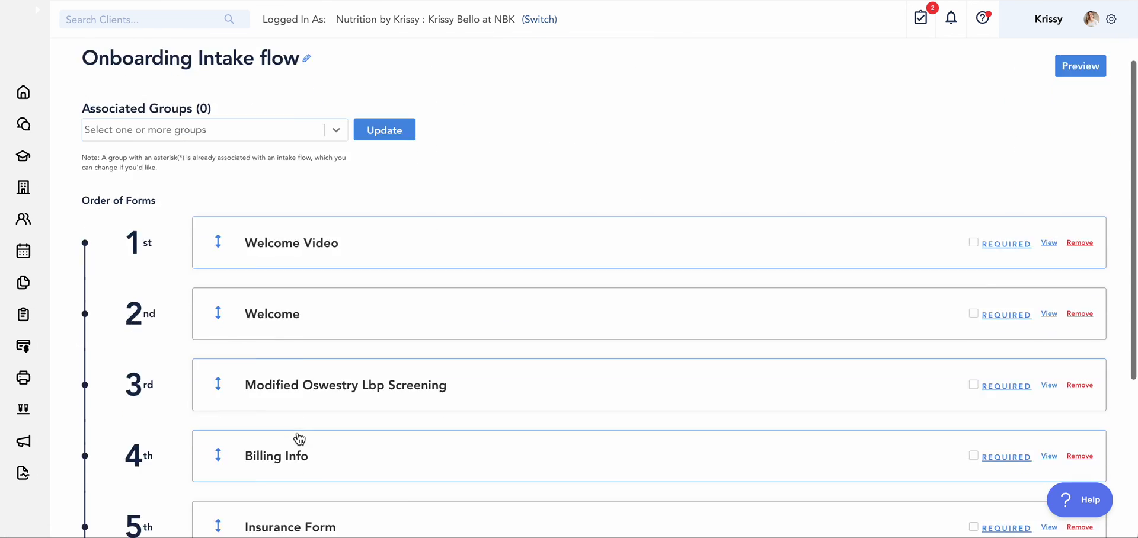
Preview the intake flow's Insurance Form with its list of selectable insurance plans, and return to the home overview
{"action": "scroll", "coordinate": [299, 438], "scroll_direction": "down", "scroll_amount": 5}
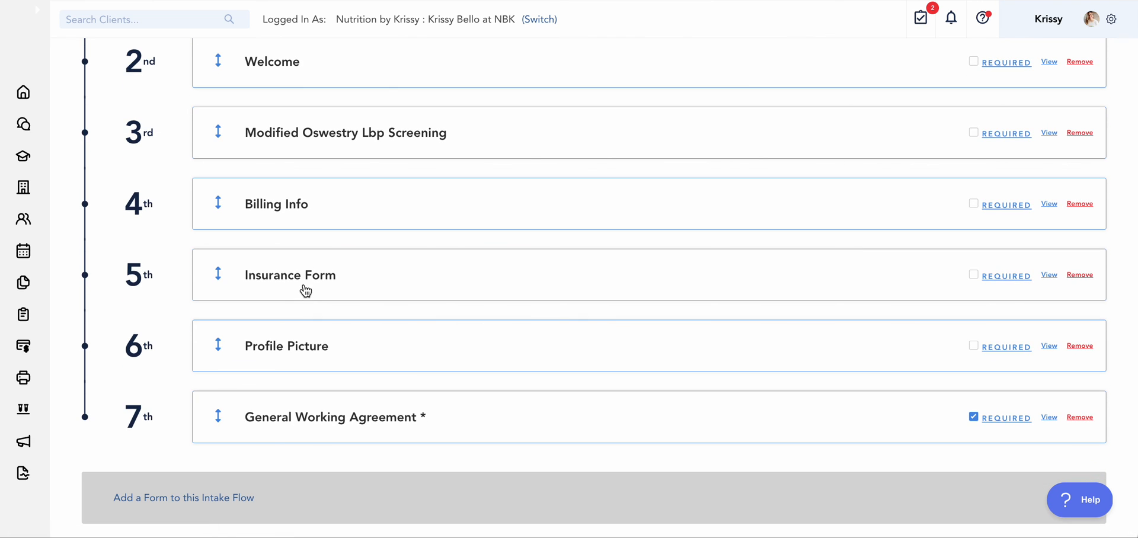
{"action": "left_click", "coordinate": [306, 282]}
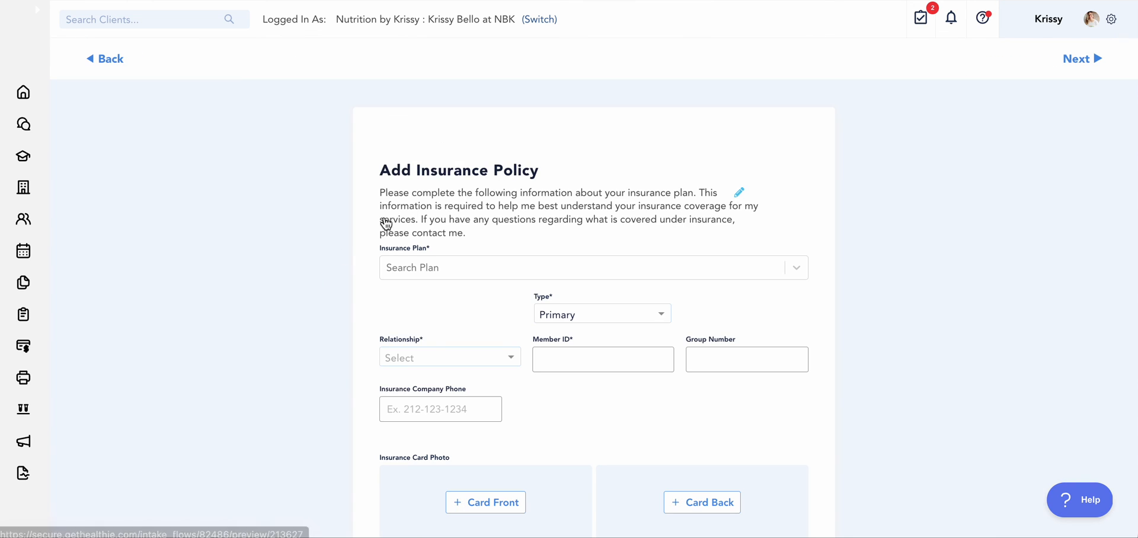
{"action": "left_click", "coordinate": [791, 267]}
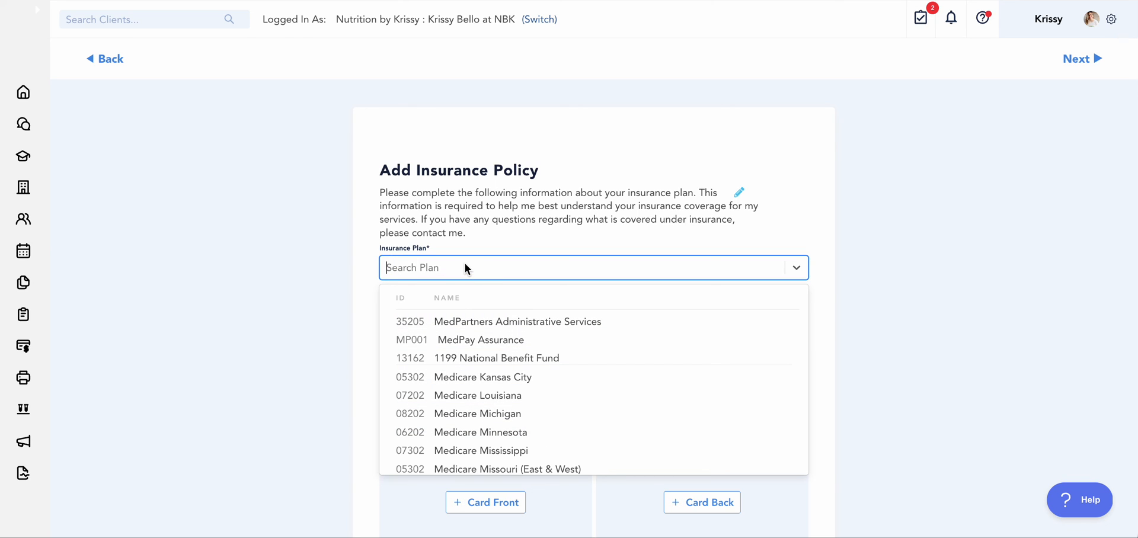
{"action": "left_click", "coordinate": [28, 101]}
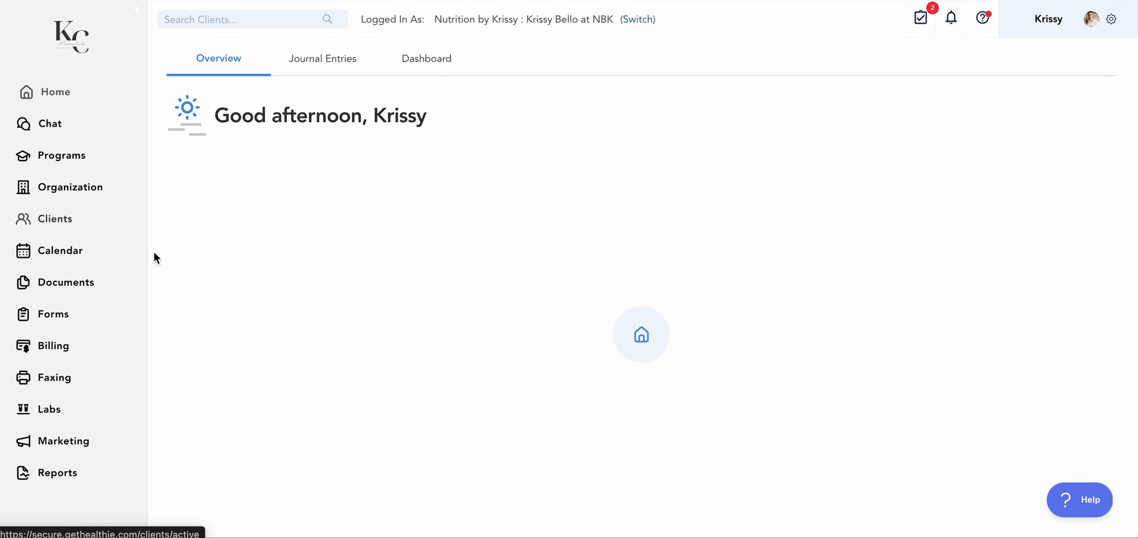